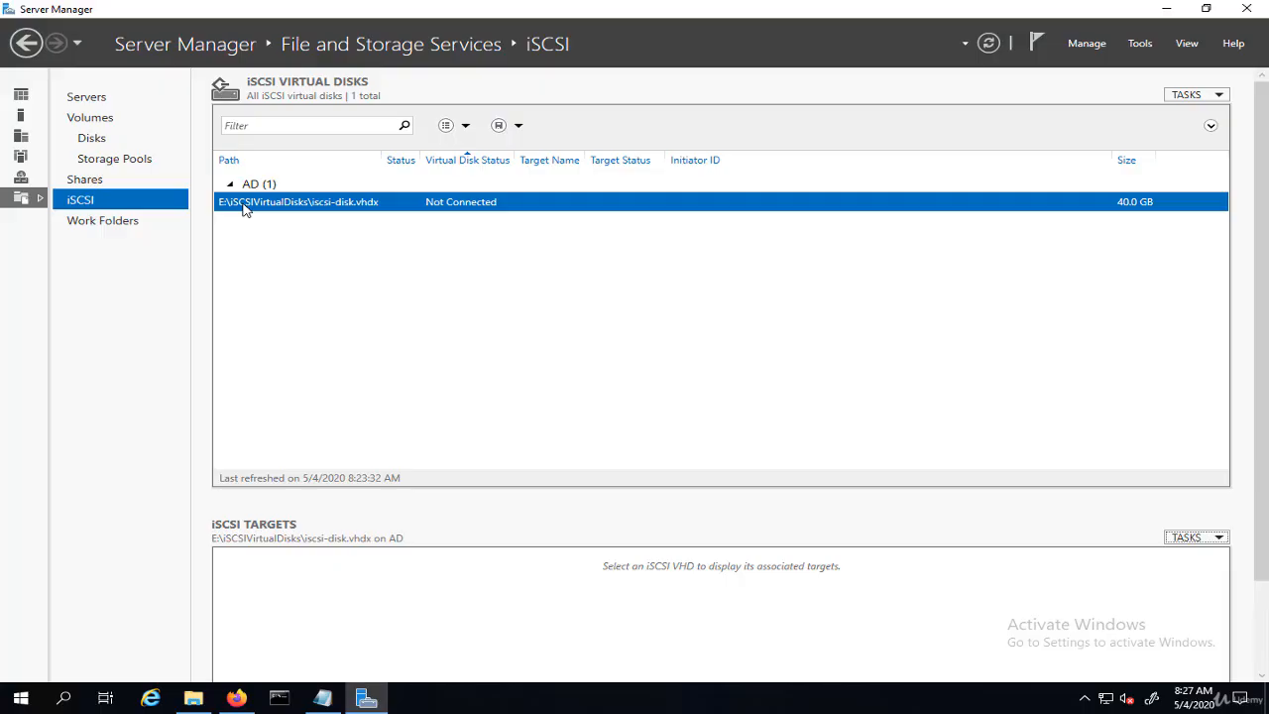
- Review the initiator IQNs listed in the iscsi-target Notepad file
click(328, 694)
drag(661, 154, 355, 147)
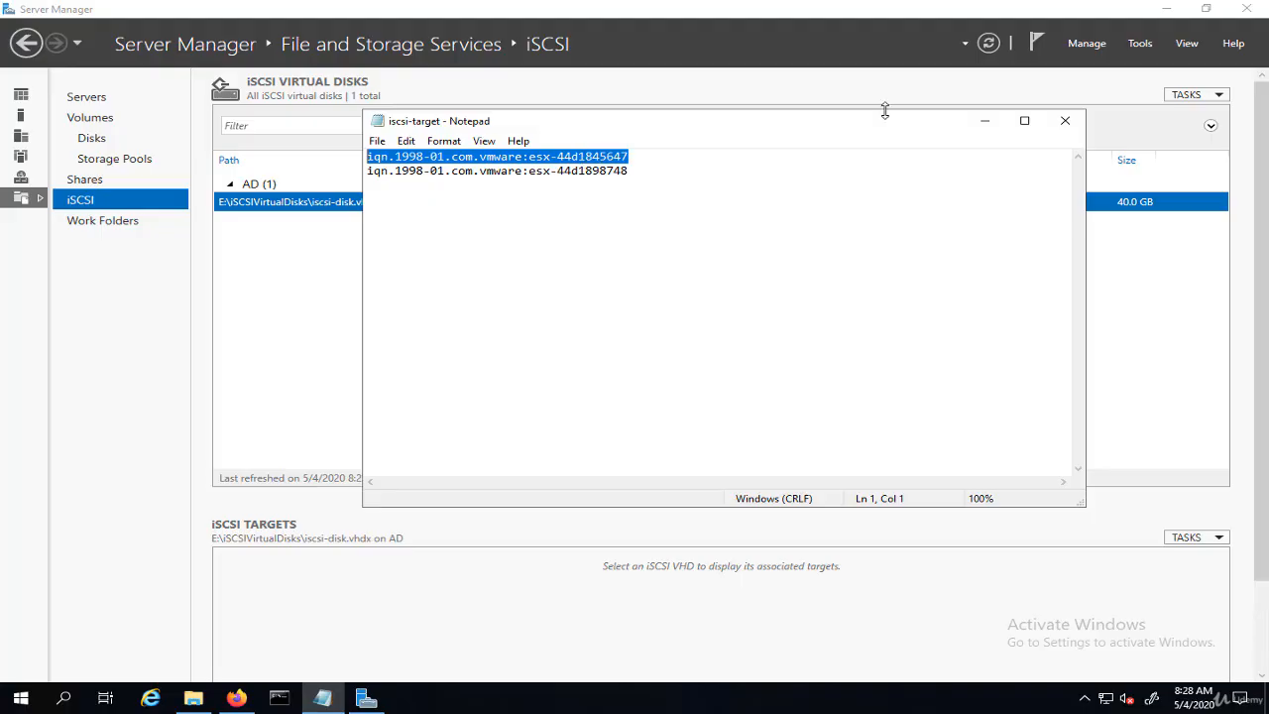
click(985, 121)
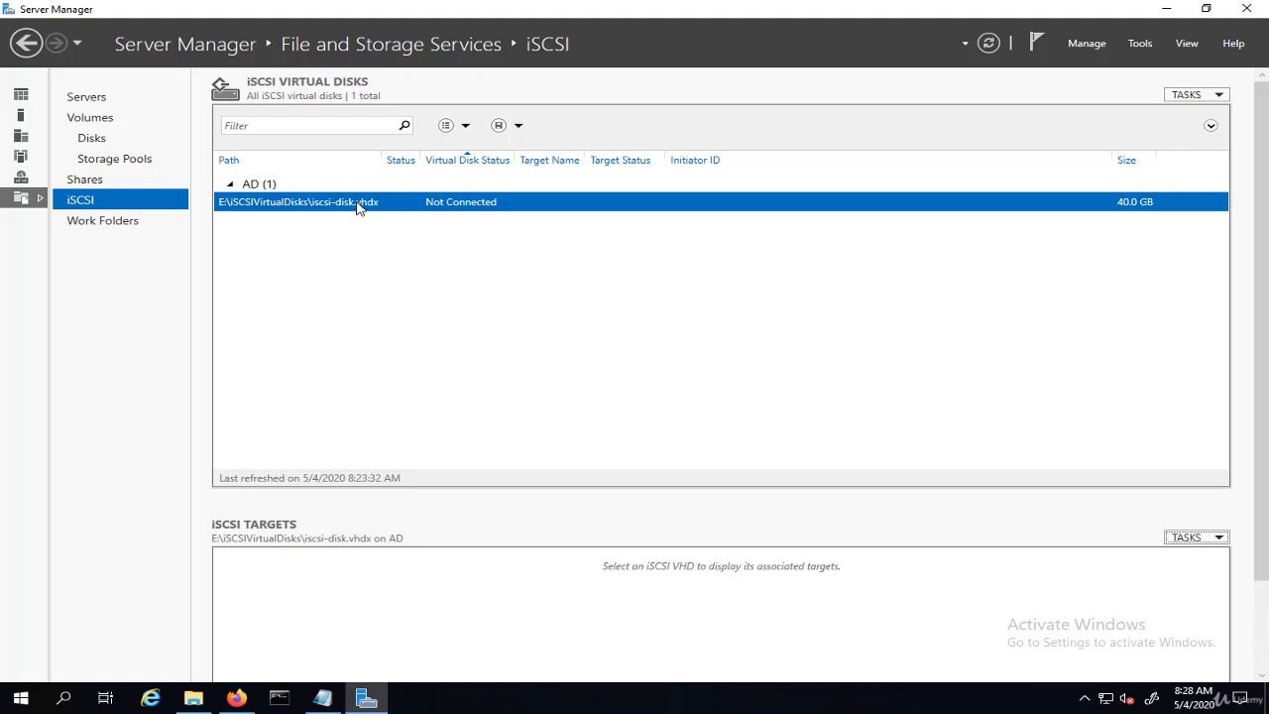
- Disable the iscsi-disk.vhdx iSCSI virtual disk
right_click(365, 204)
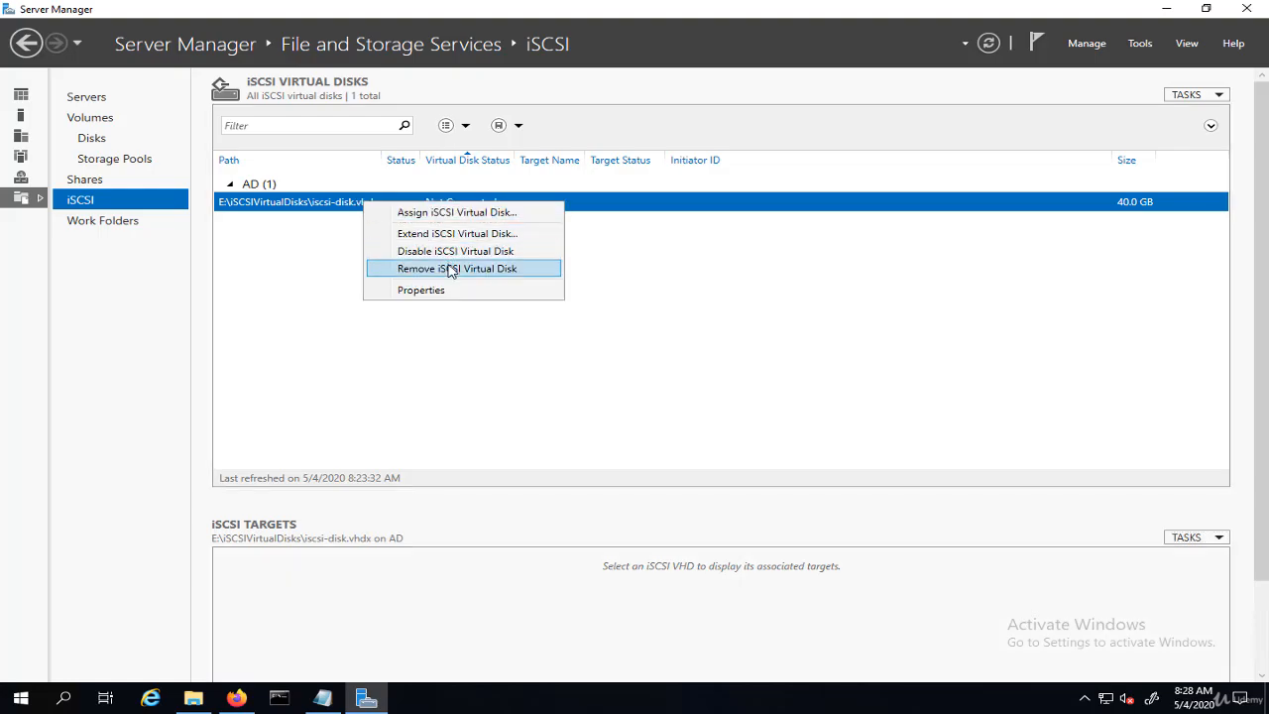
click(451, 256)
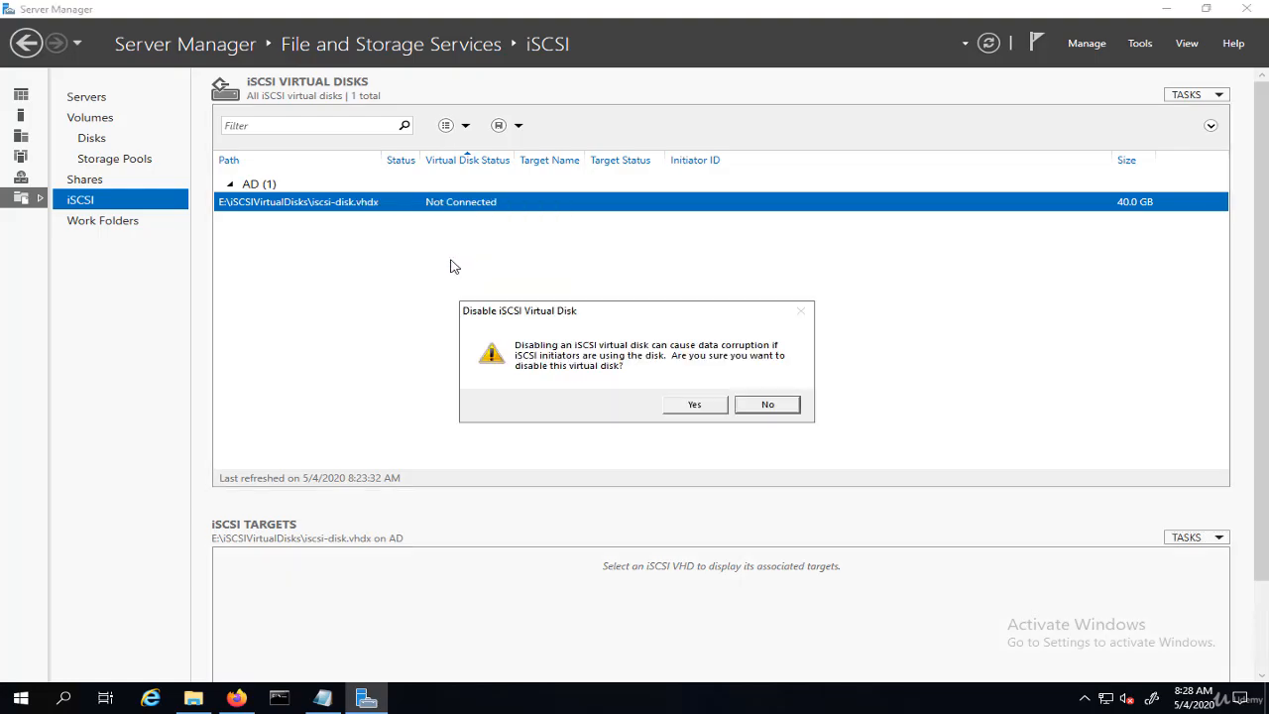
click(696, 404)
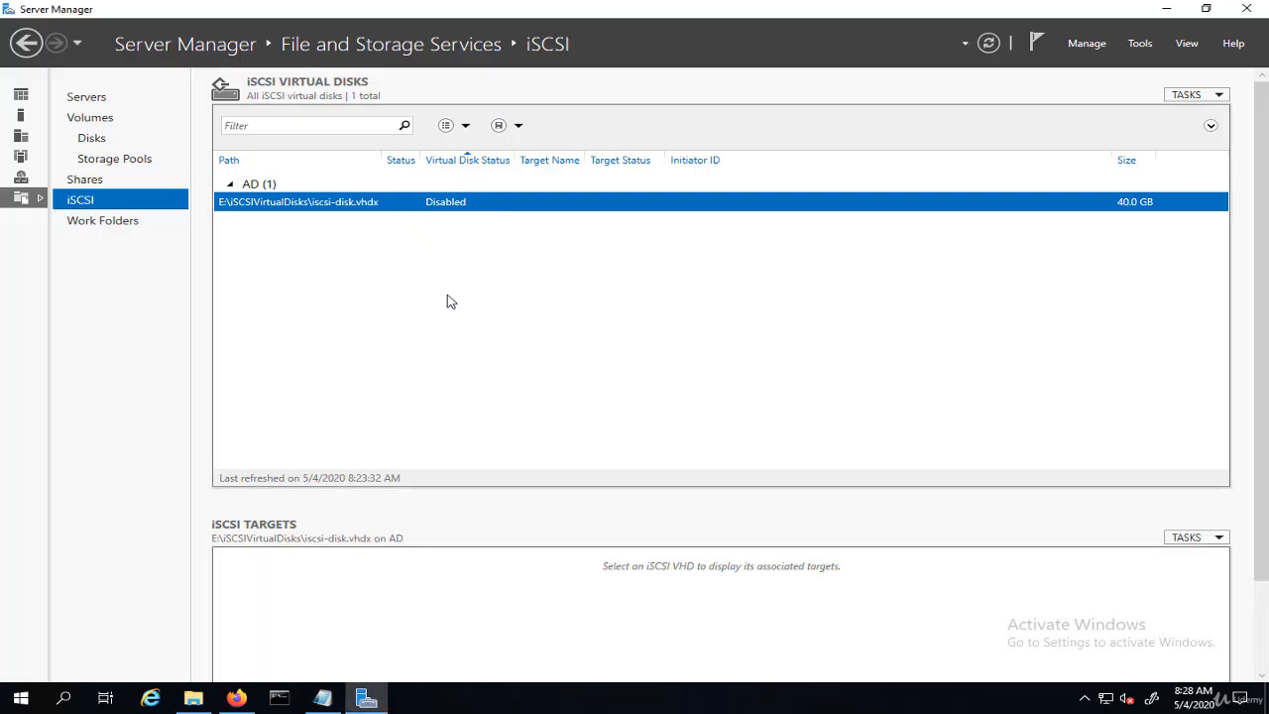
- Remove the iSCSI virtual disk while keeping its virtual disk file on disk
right_click(418, 205)
click(476, 271)
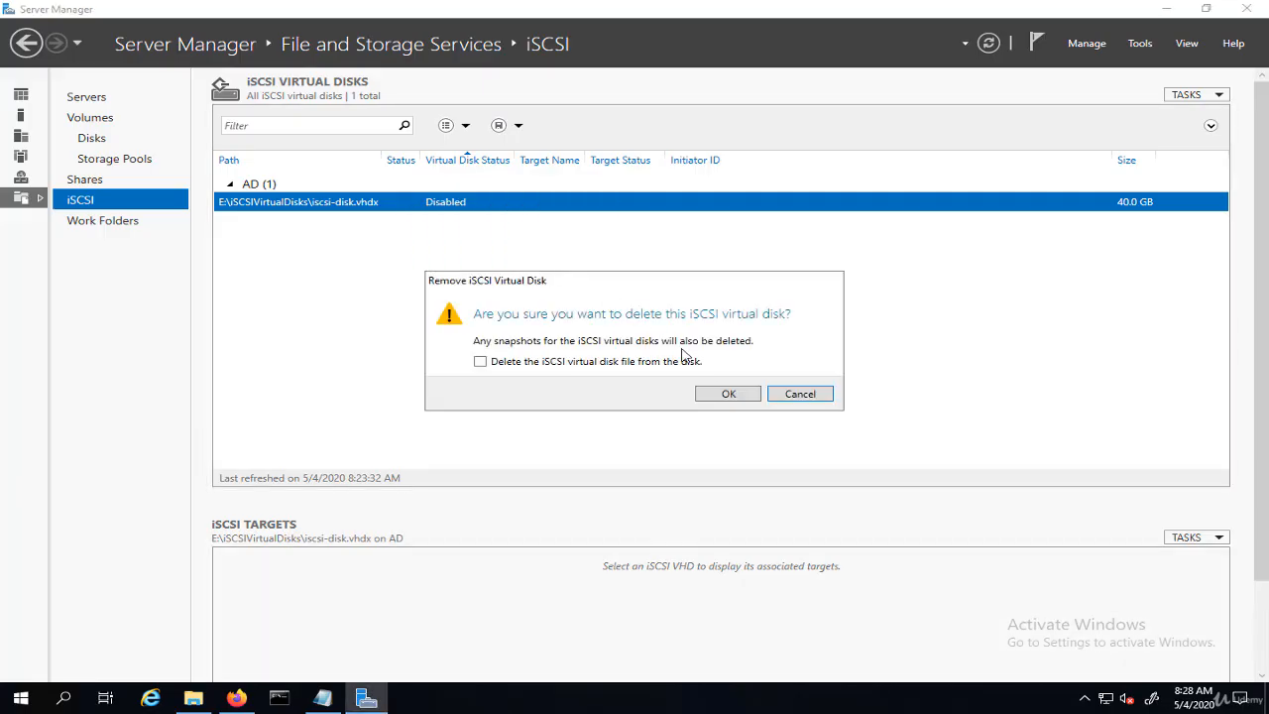
click(721, 397)
- Check the iSCSIVirtualDisks folder on the iscsi-disk (E:) drive in File Explorer
click(193, 699)
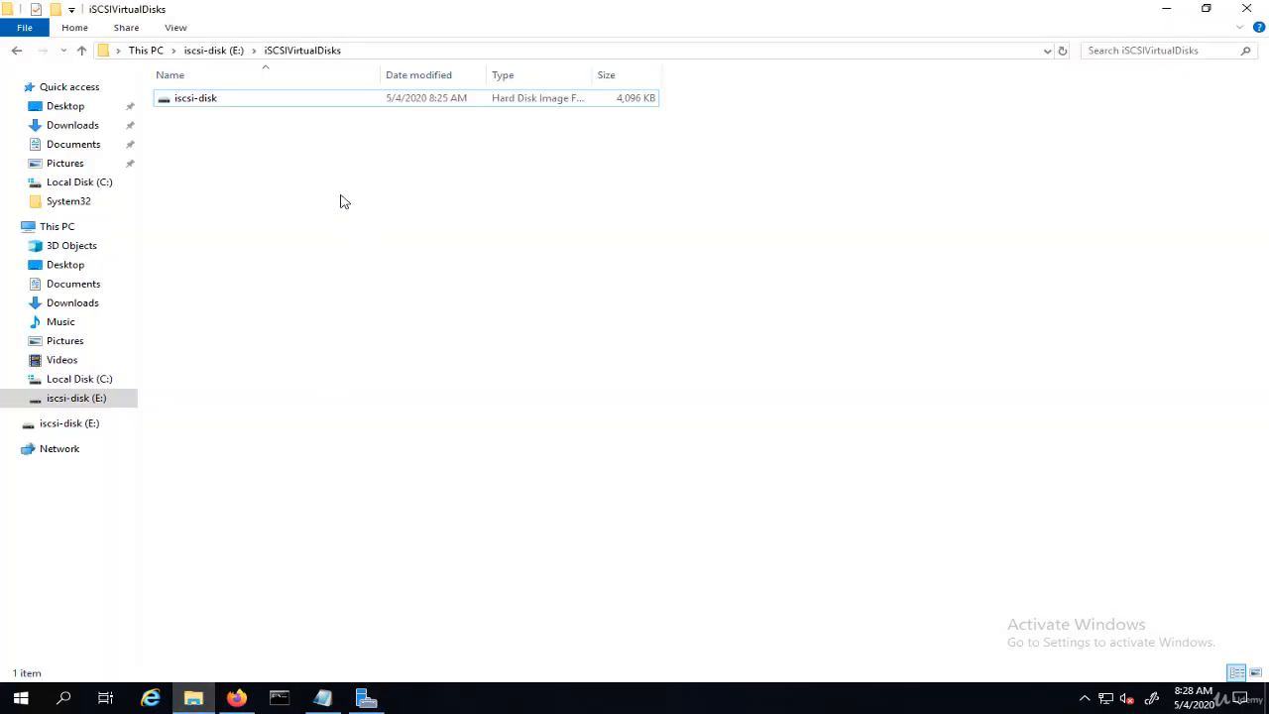
click(95, 398)
click(226, 102)
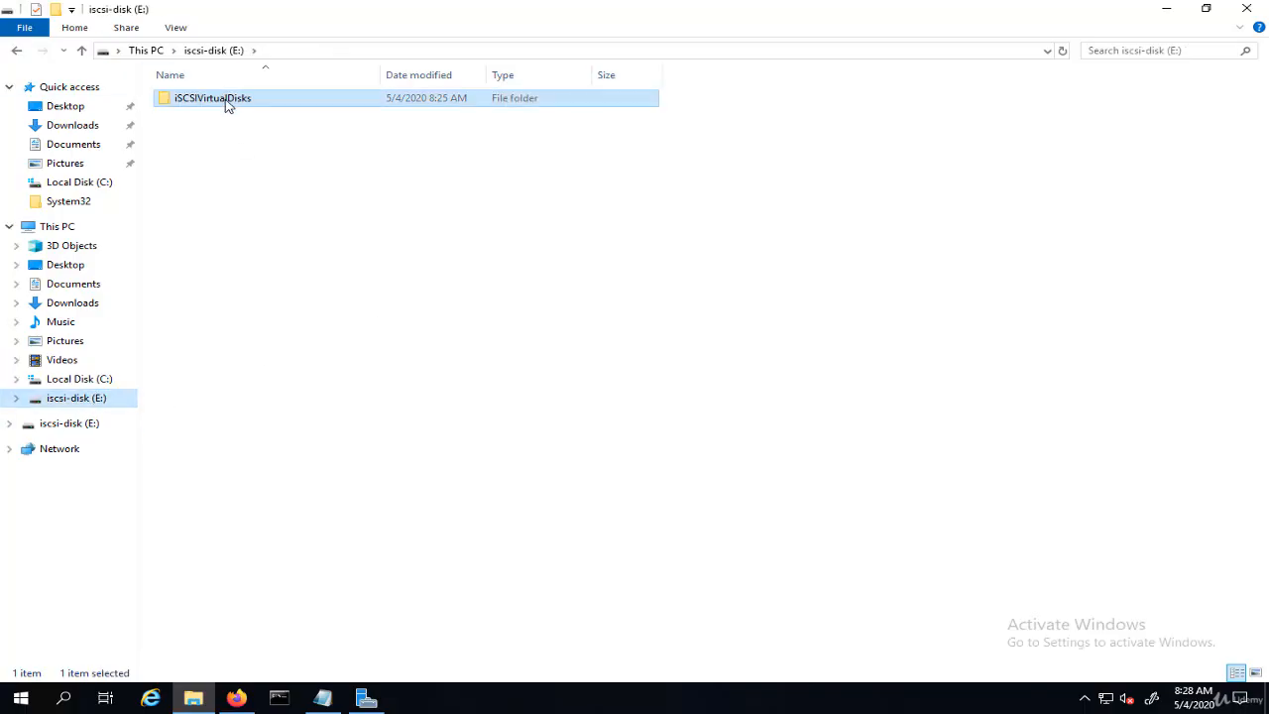
double_click(226, 102)
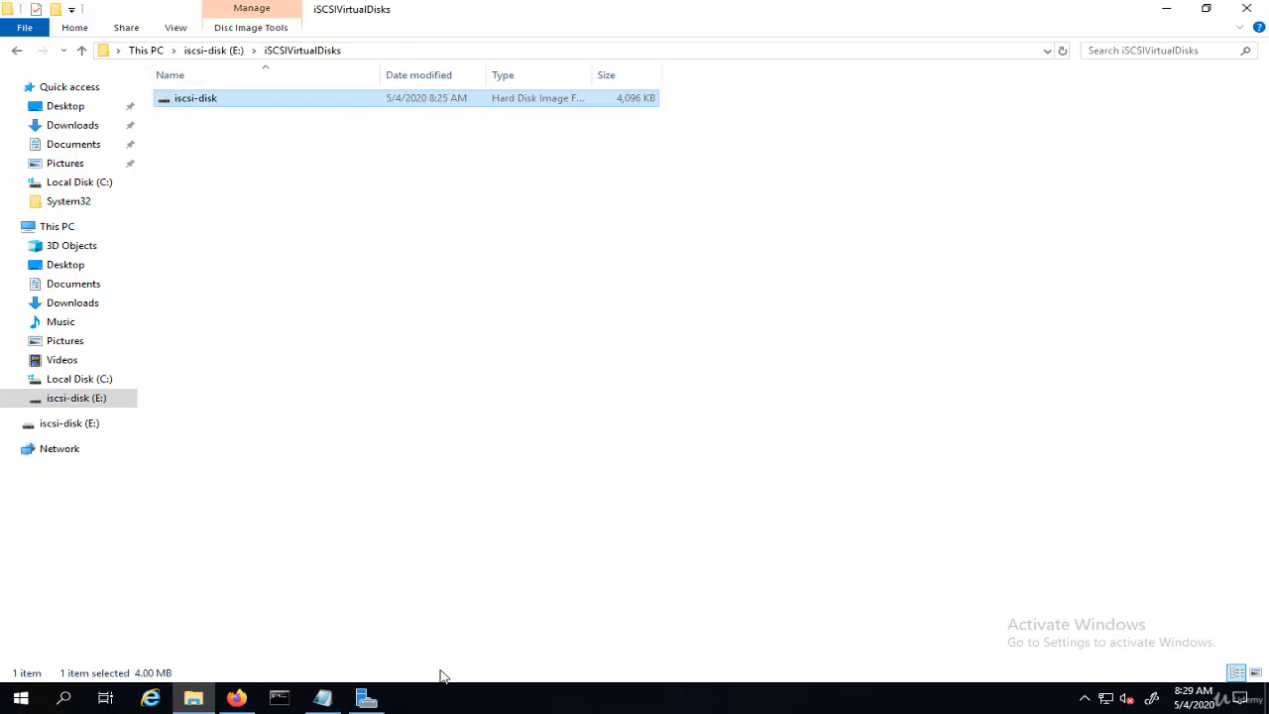
- Reselect the first initiator IQN in the iscsi-target Notepad file and minimize Notepad
click(324, 698)
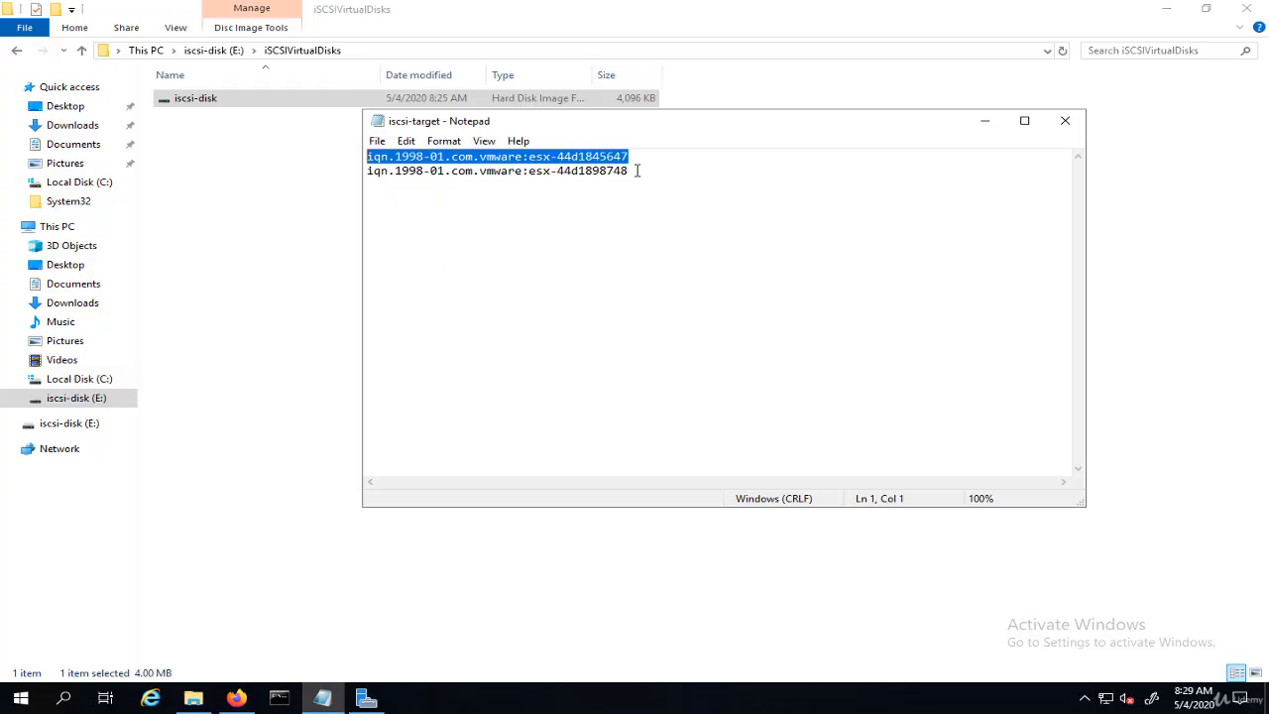
key(End)
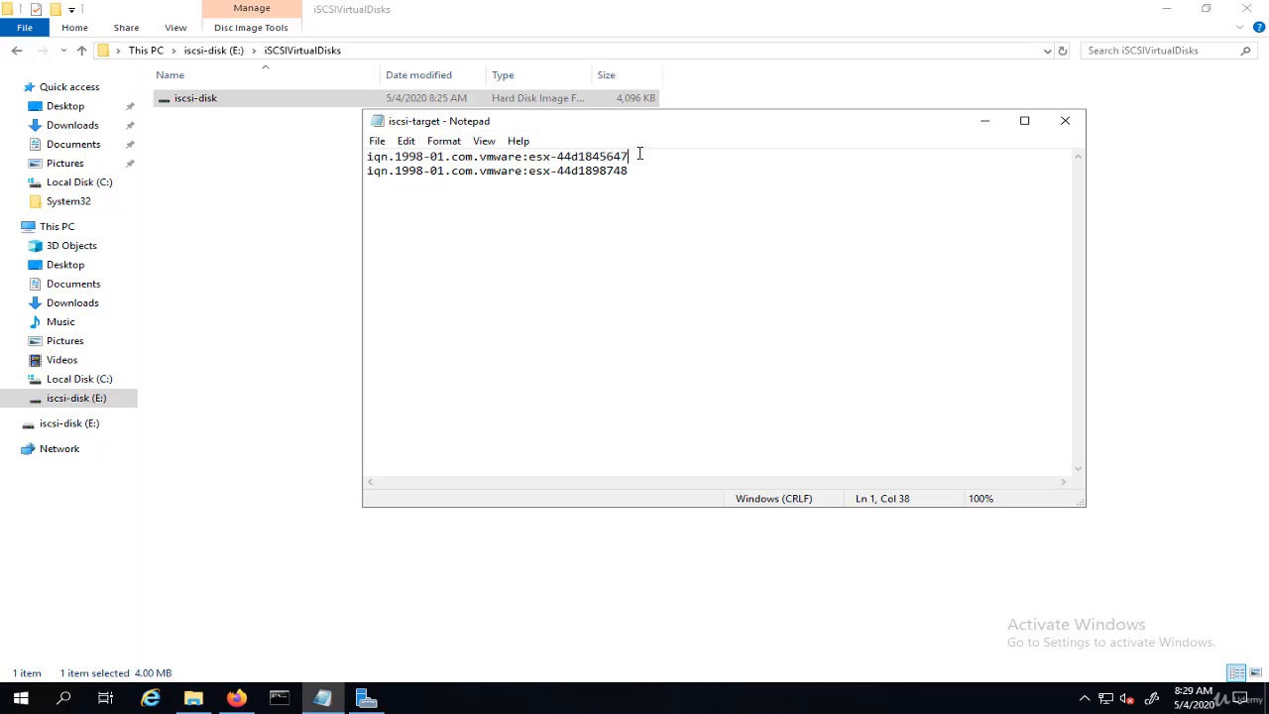
drag(640, 155, 345, 155)
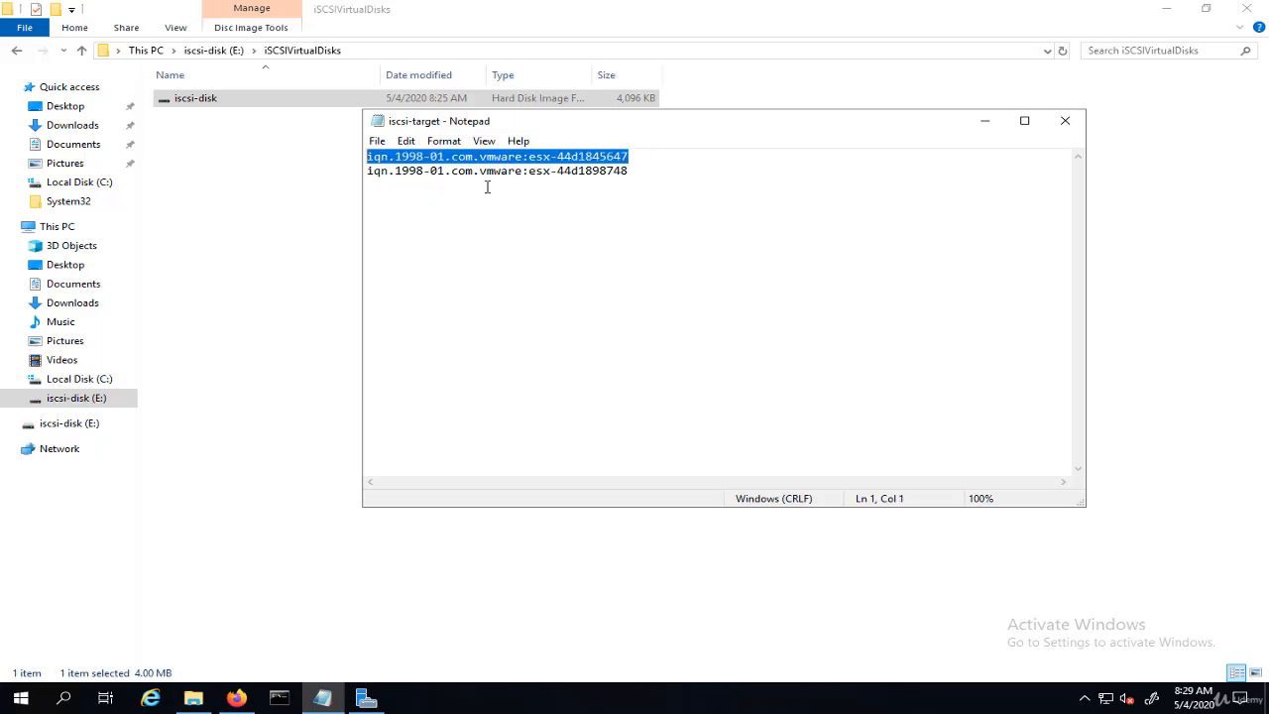
click(985, 120)
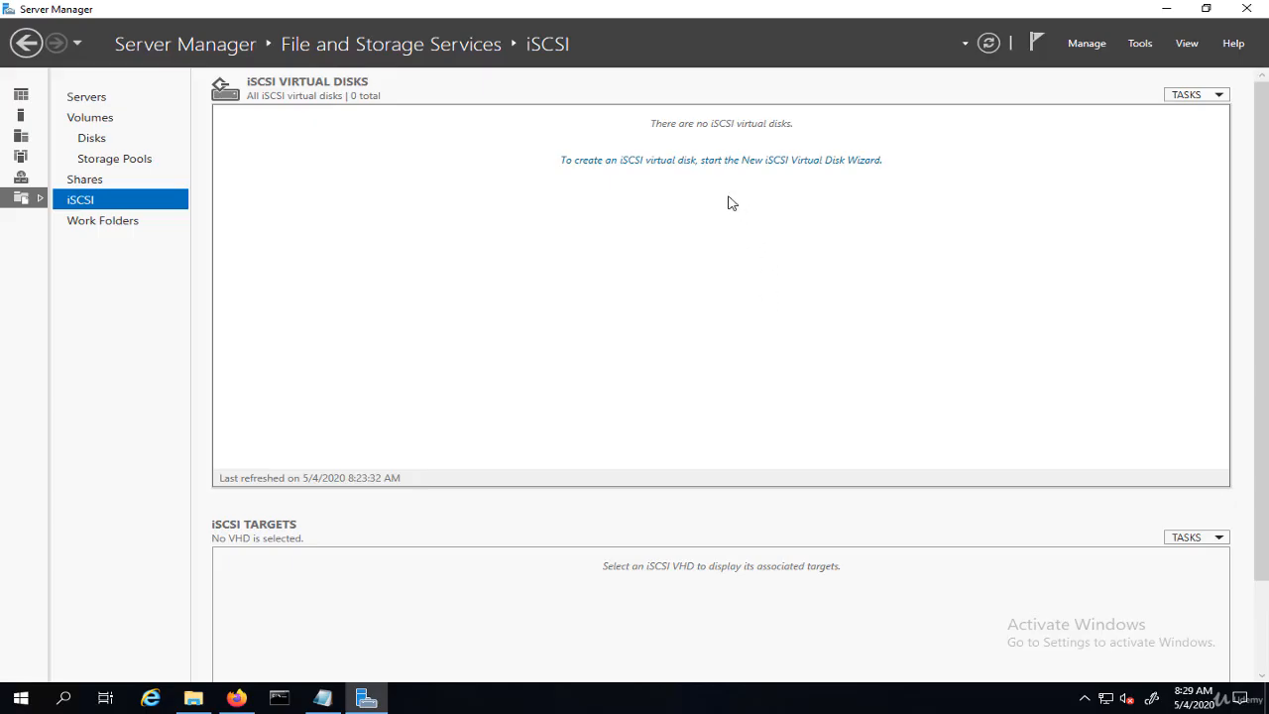
- Start the New iSCSI Virtual Disk Wizard and choose volume E: as the storage location
click(641, 160)
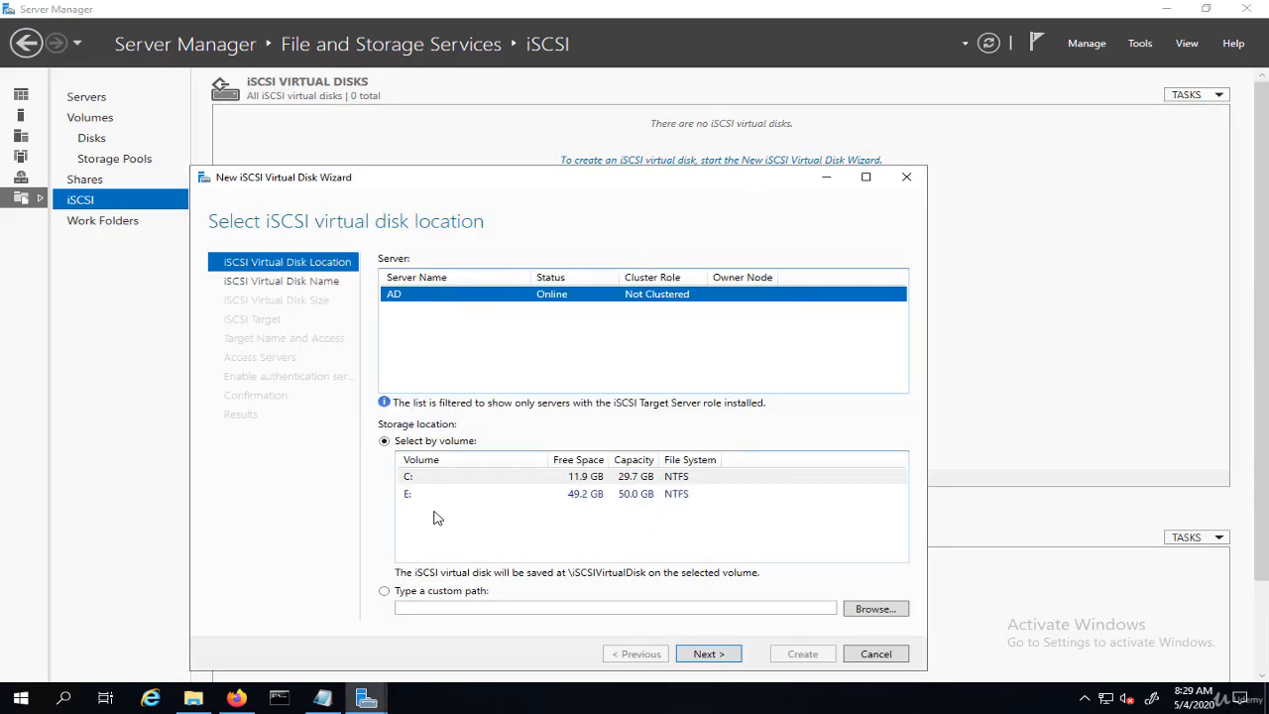
click(407, 495)
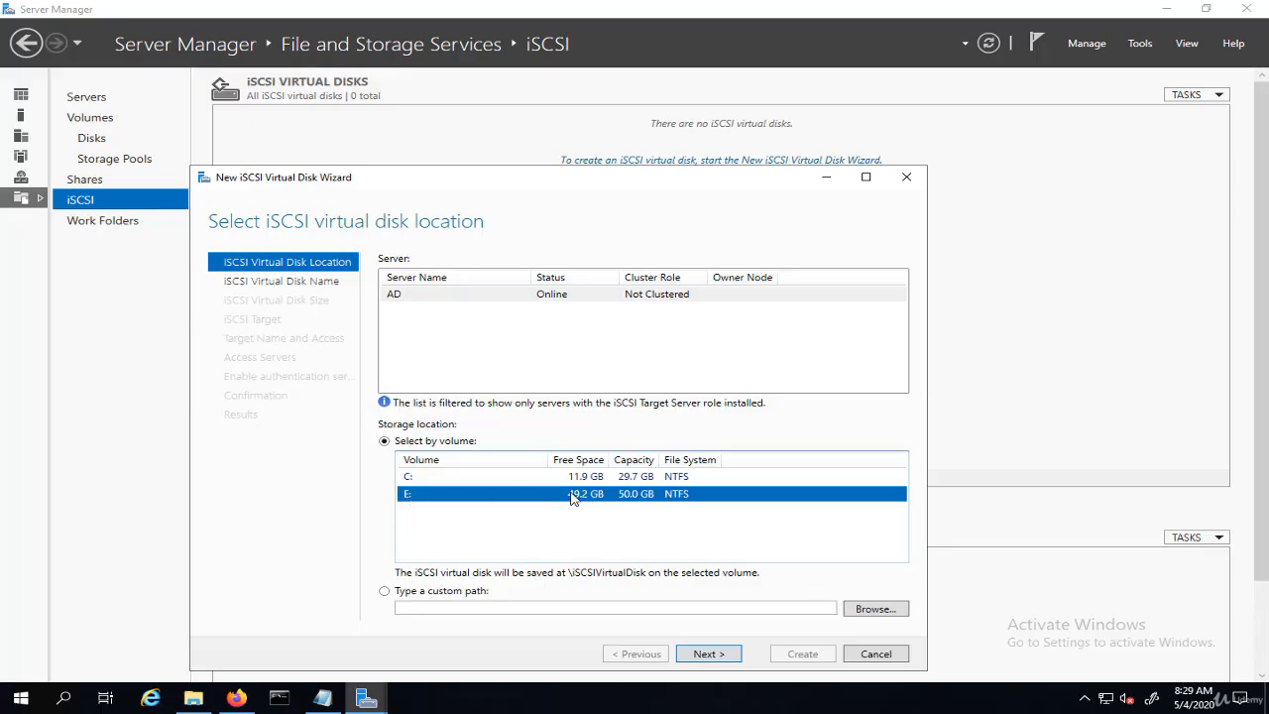
click(722, 656)
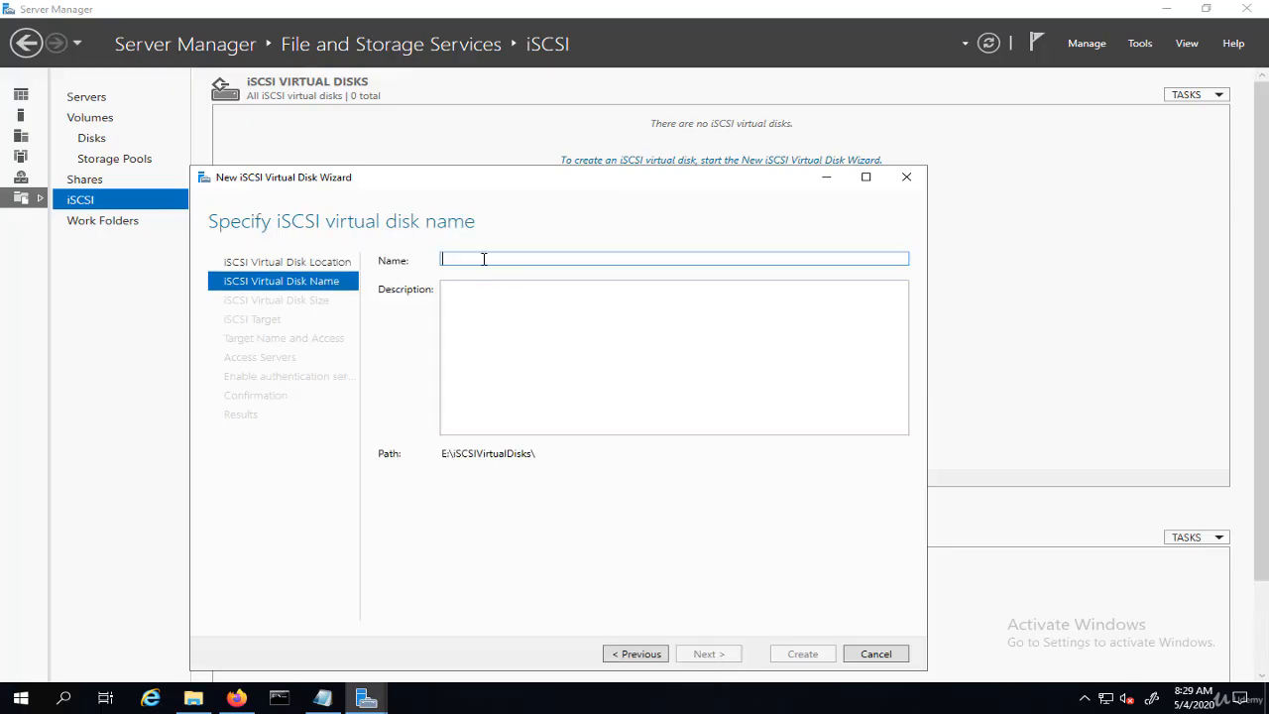
- Name the new iSCSI virtual disk iscsi-disk2
text(i)
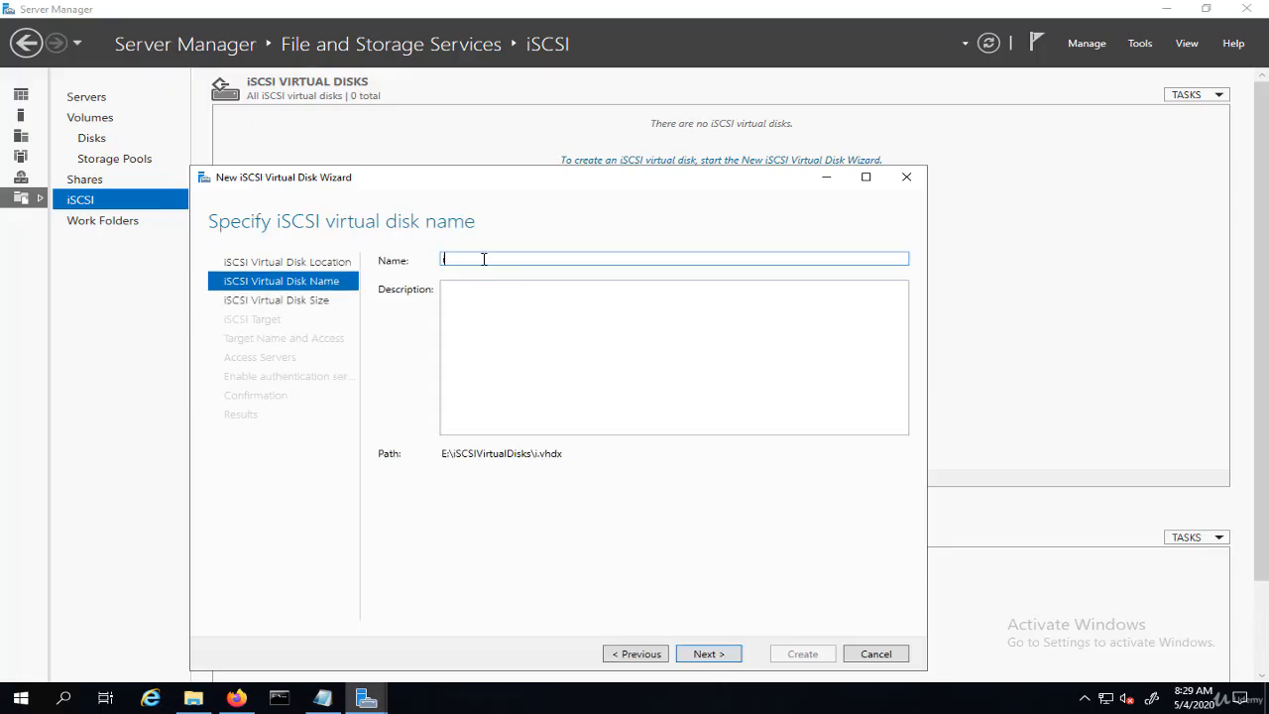
text(scsi-disk2)
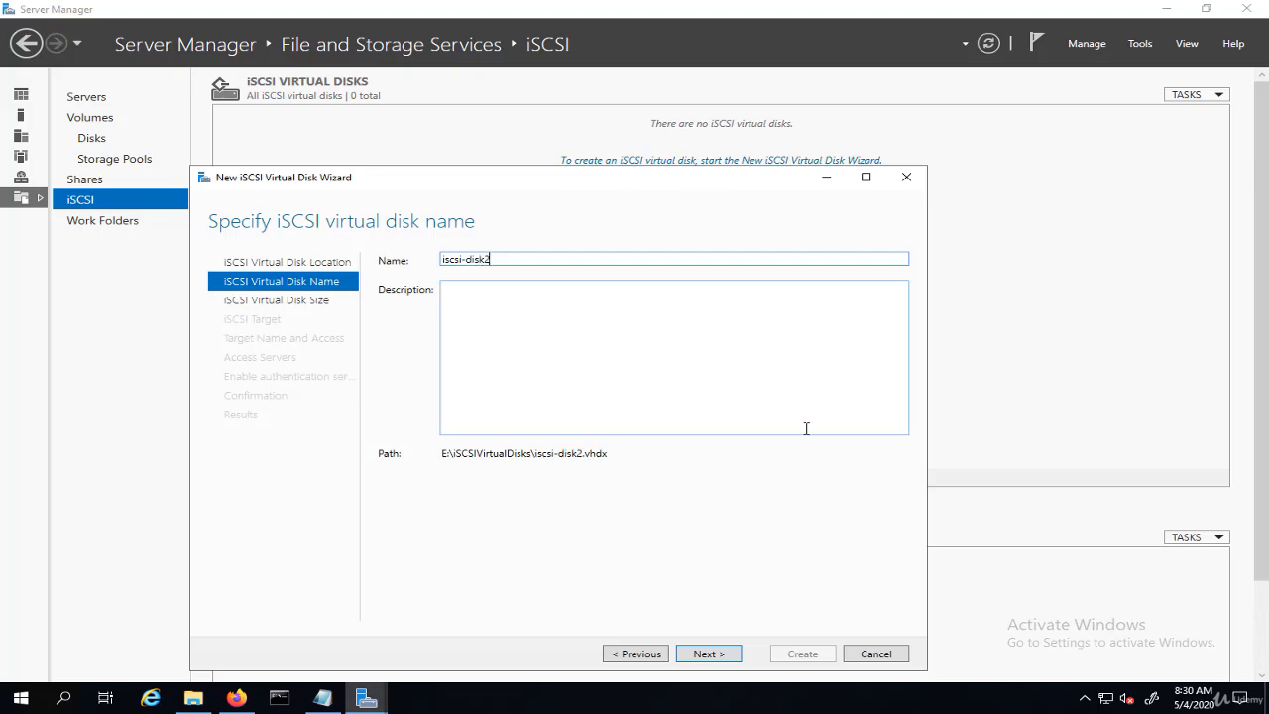
click(723, 661)
- Set the virtual disk size to 40 GB, dynamically expanding
text(4)
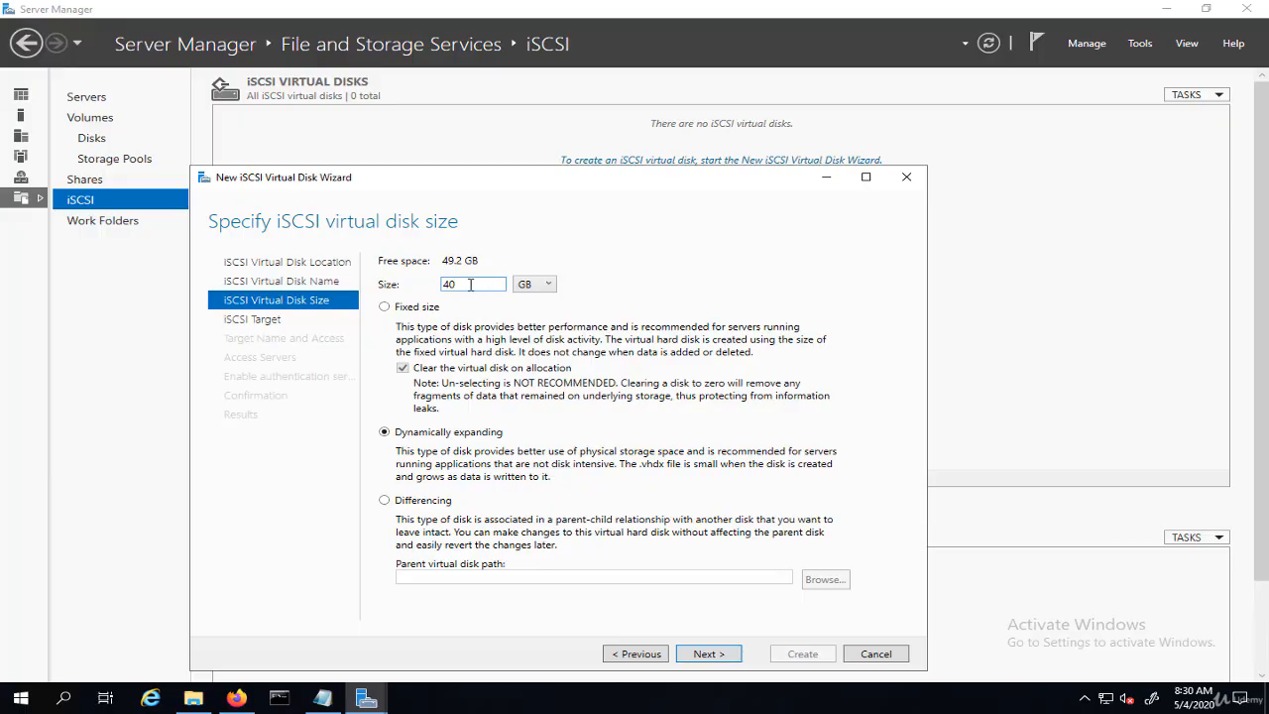
text(0)
click(714, 655)
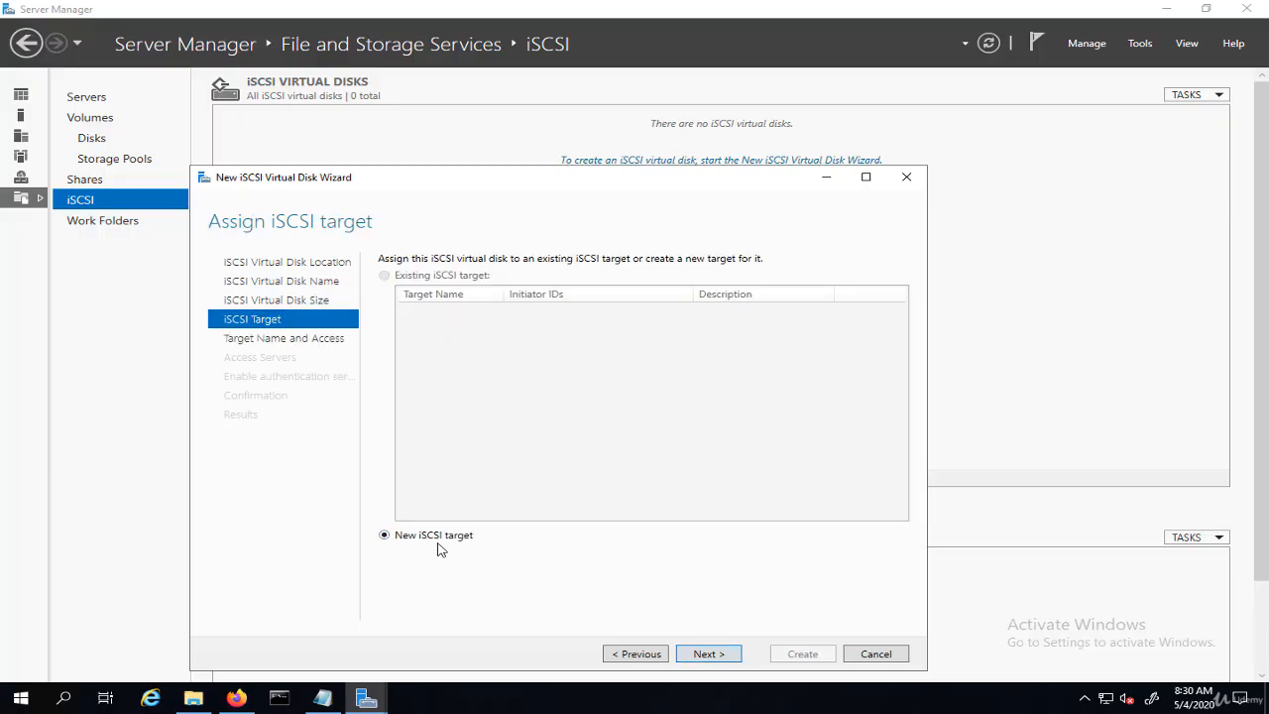
- Assign a new iSCSI target named iscsi-target2
click(709, 654)
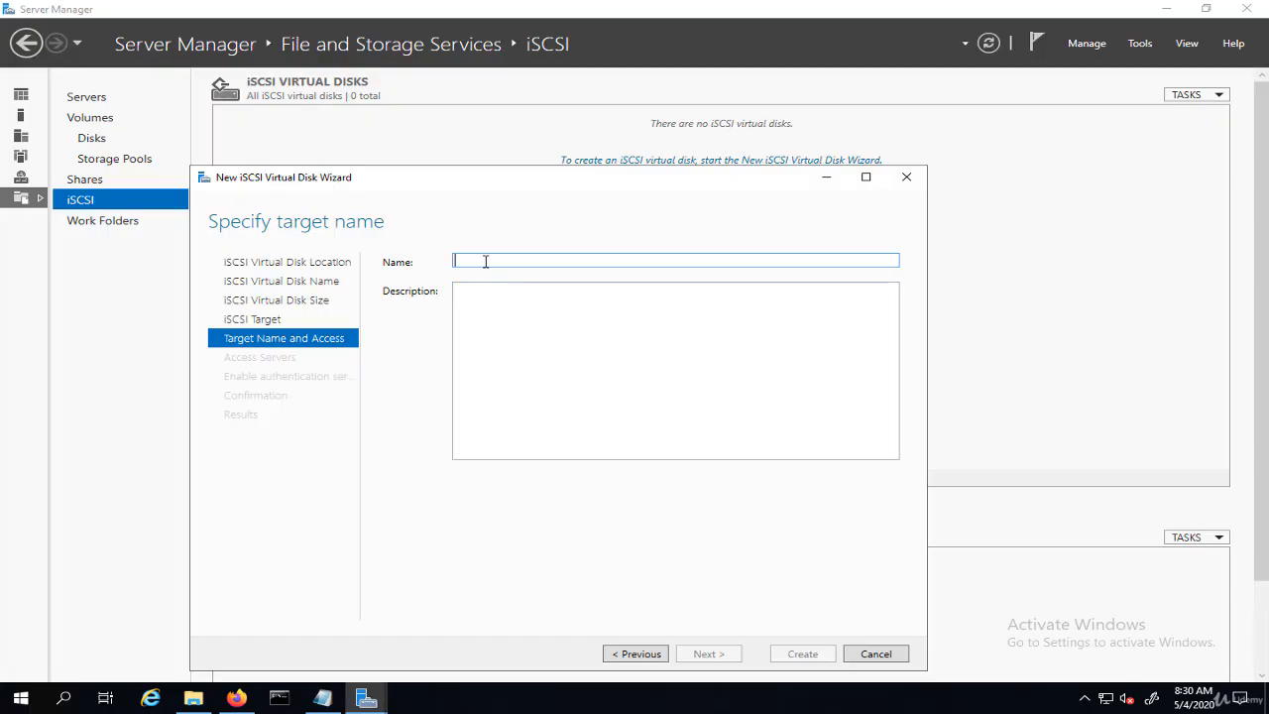
text(iscsi-target2)
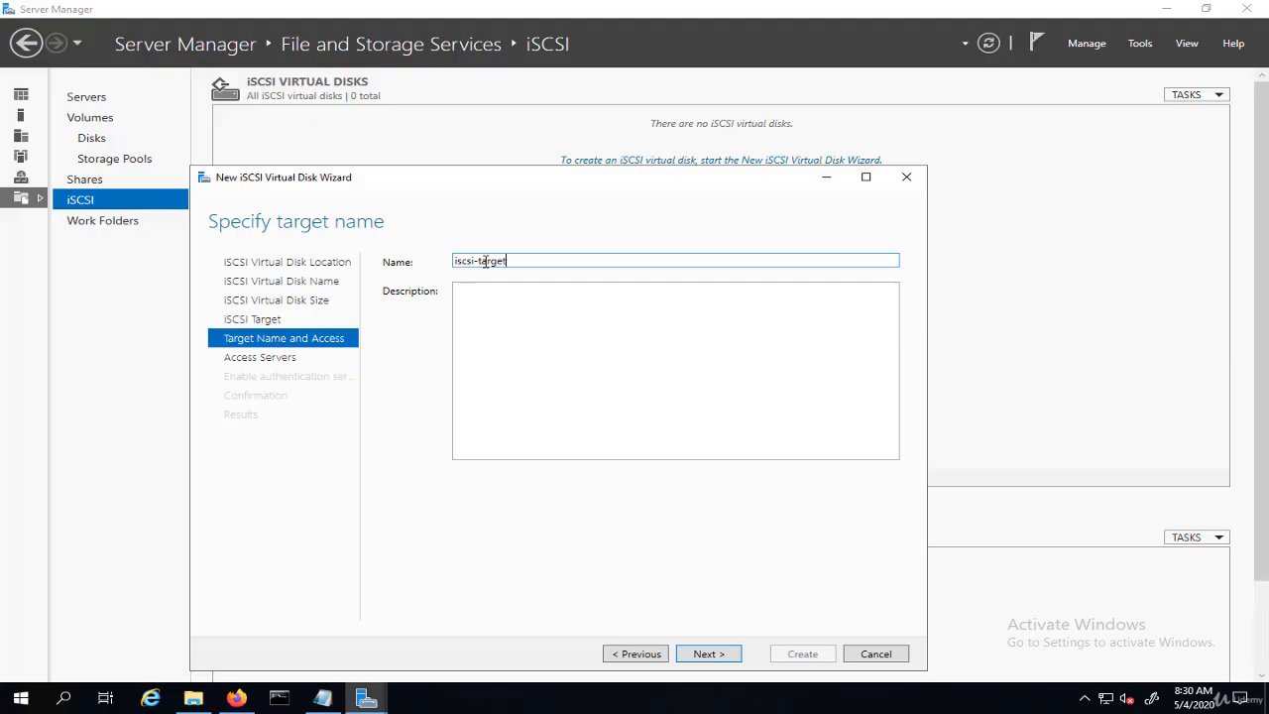
click(709, 654)
- Add initiator IQN iqn.1998-01.com.vmware:esx-44d1845647 from Notepad as an access server
click(431, 529)
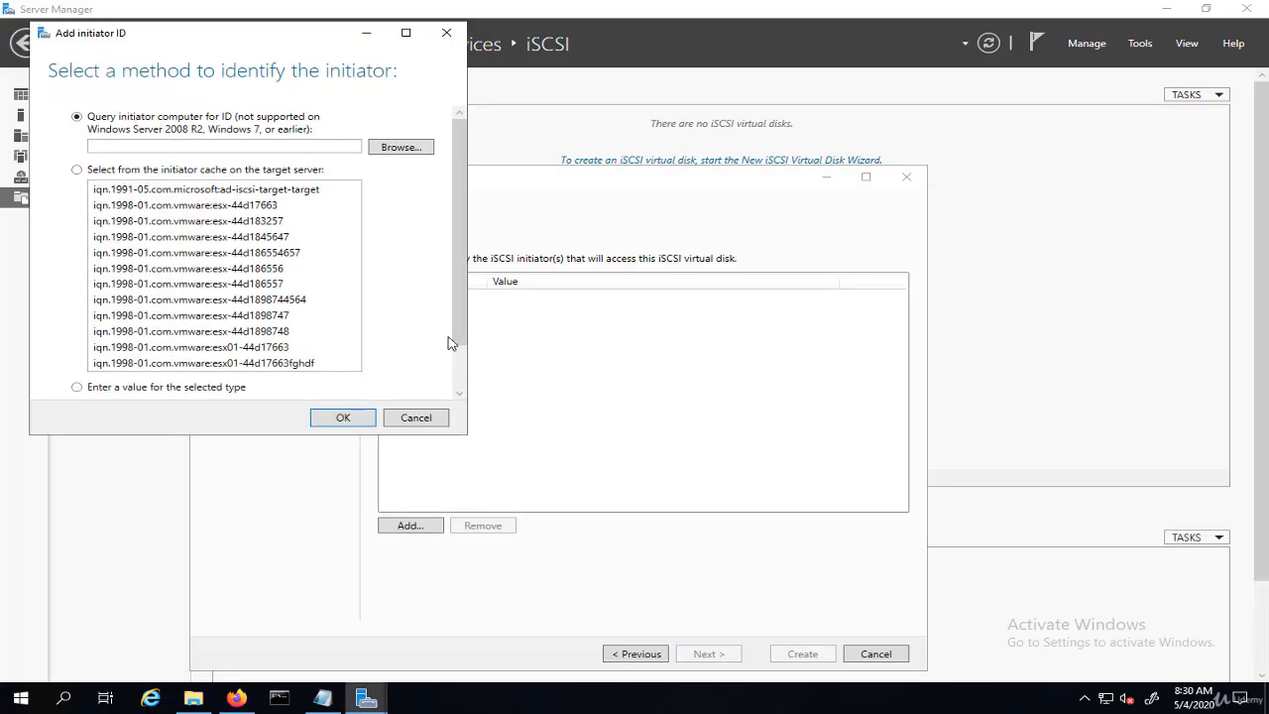
drag(457, 194, 457, 286)
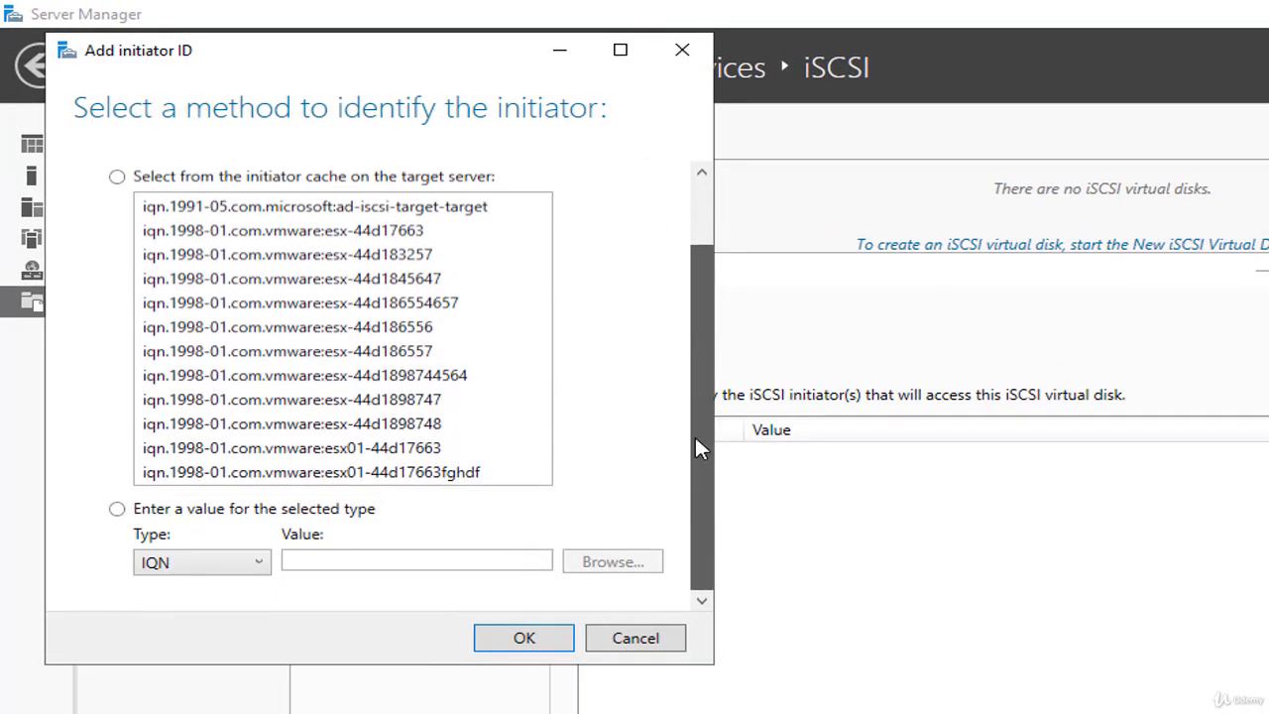
click(117, 508)
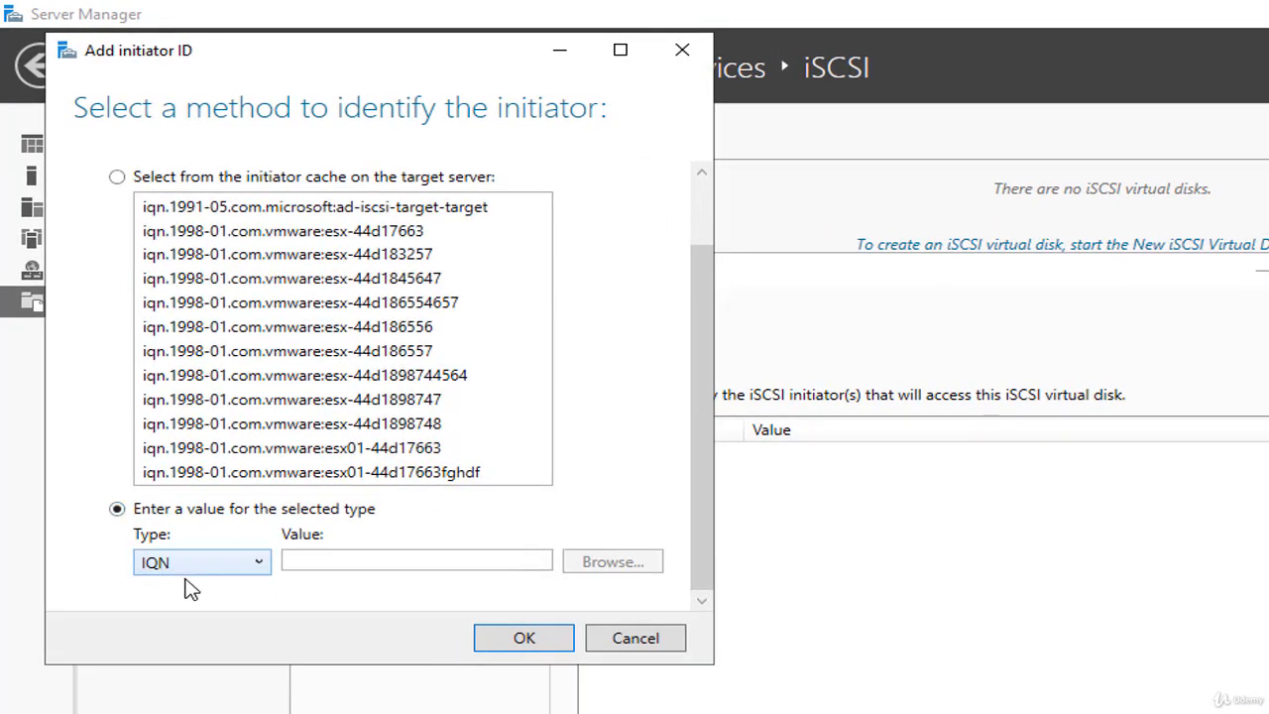
click(305, 562)
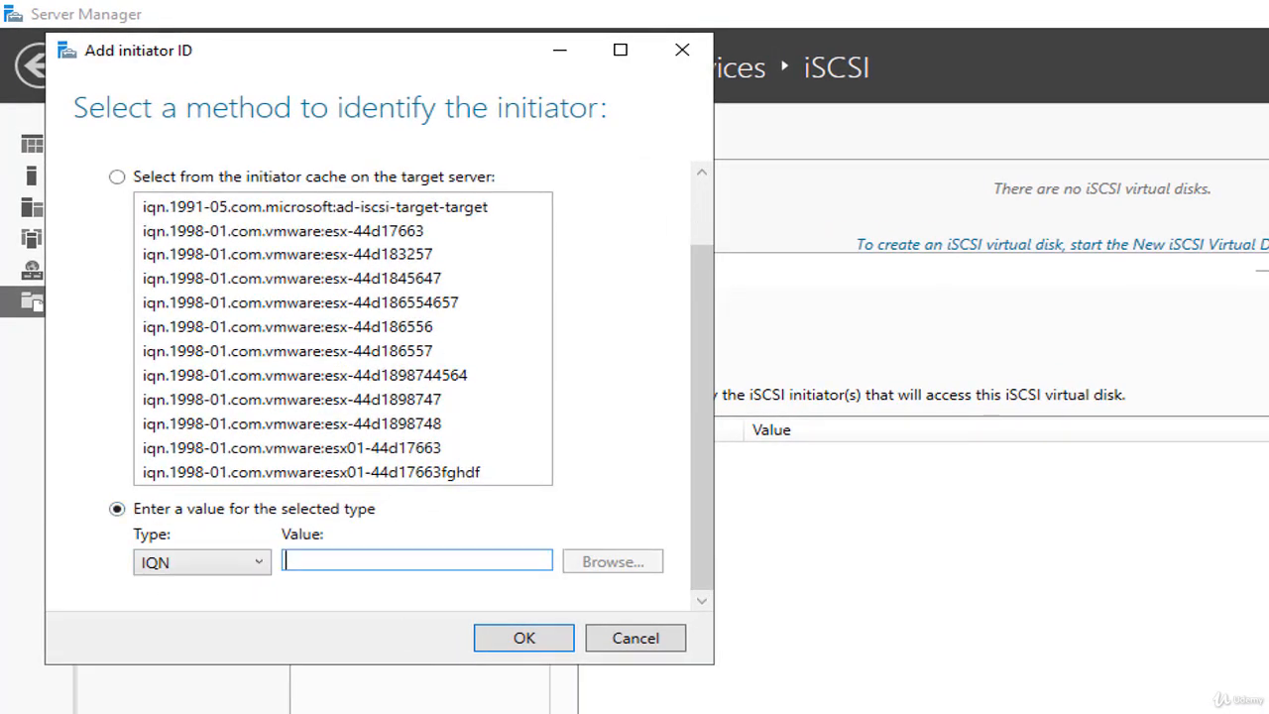
key(alt+Tab)
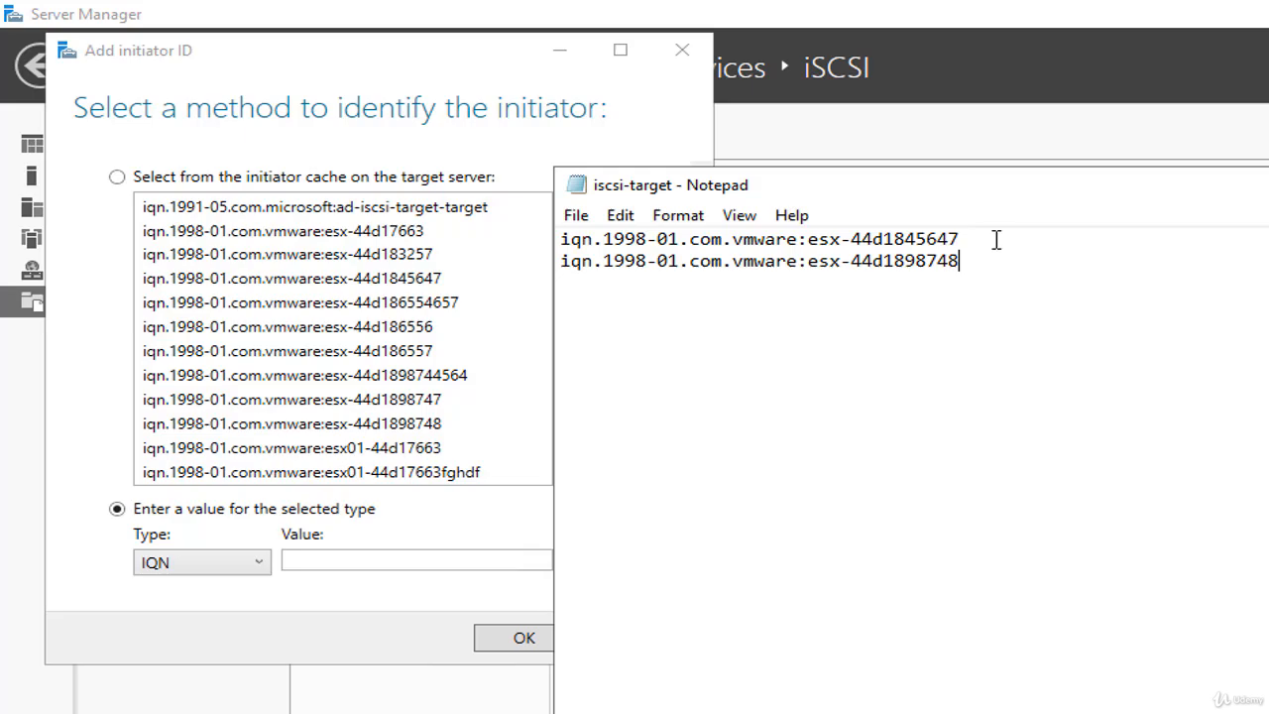
drag(997, 239, 532, 227)
key(ctrl+c)
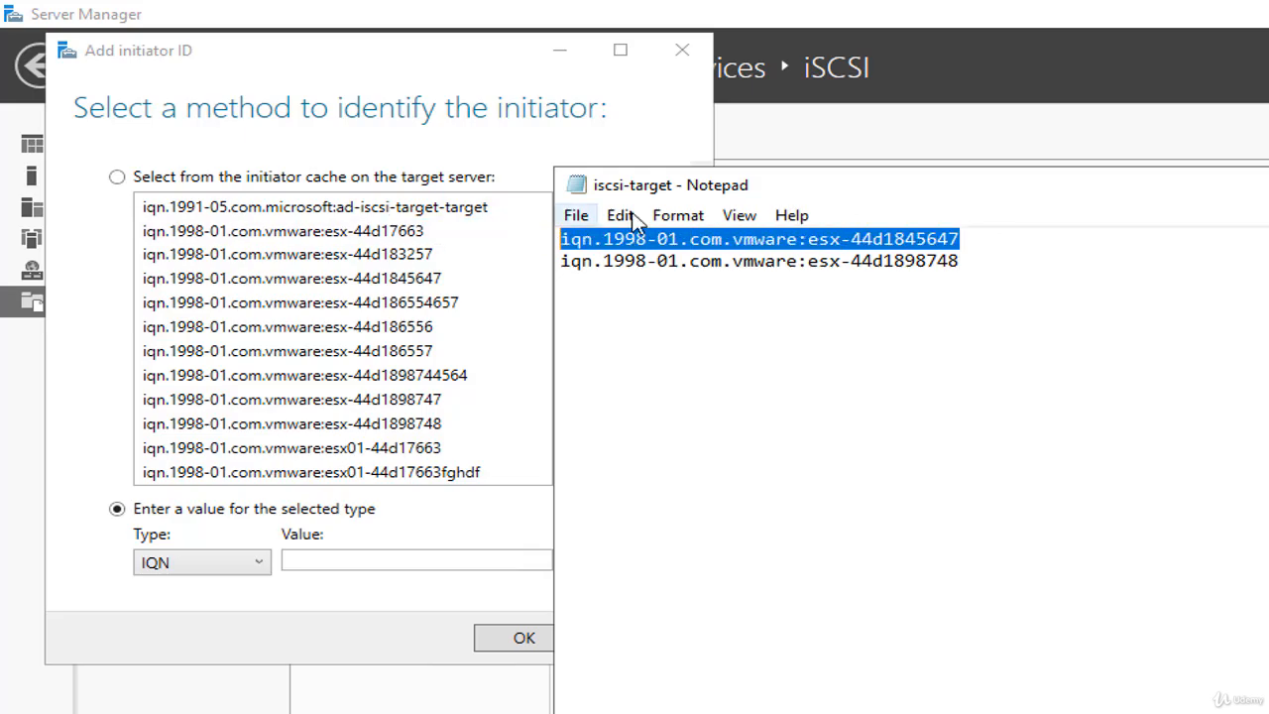
click(386, 562)
key(ctrl+v)
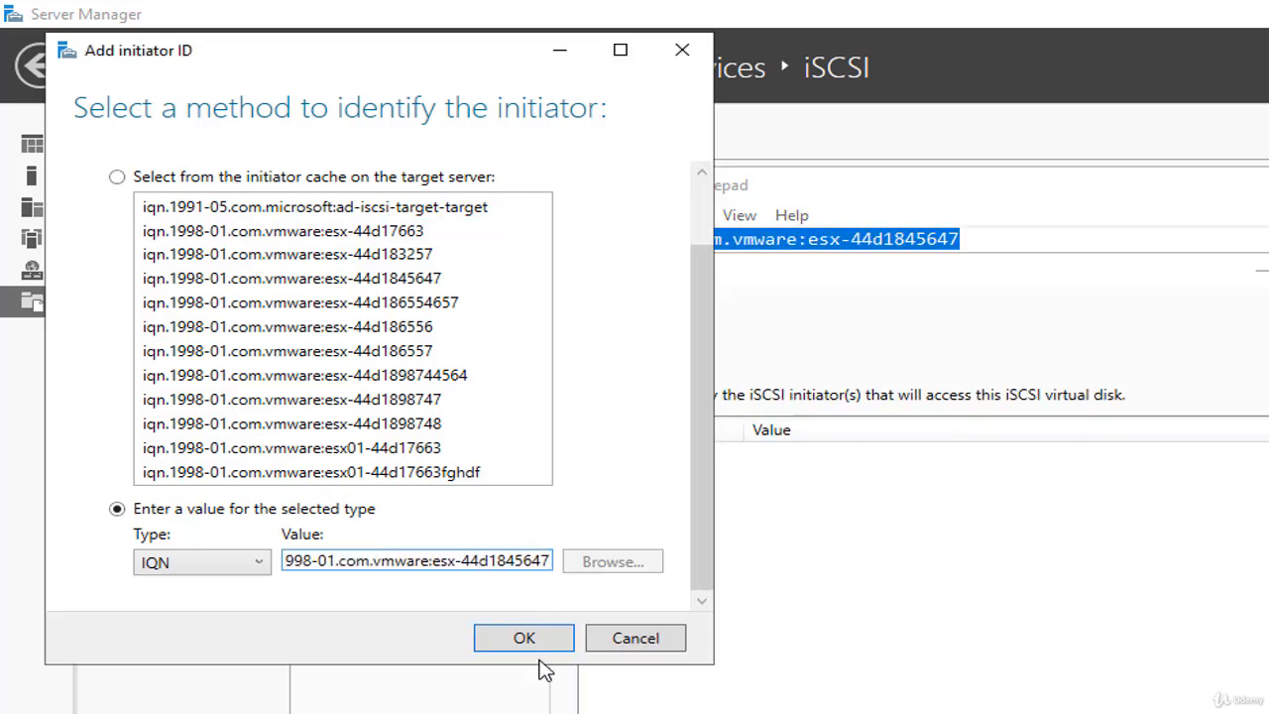
click(531, 642)
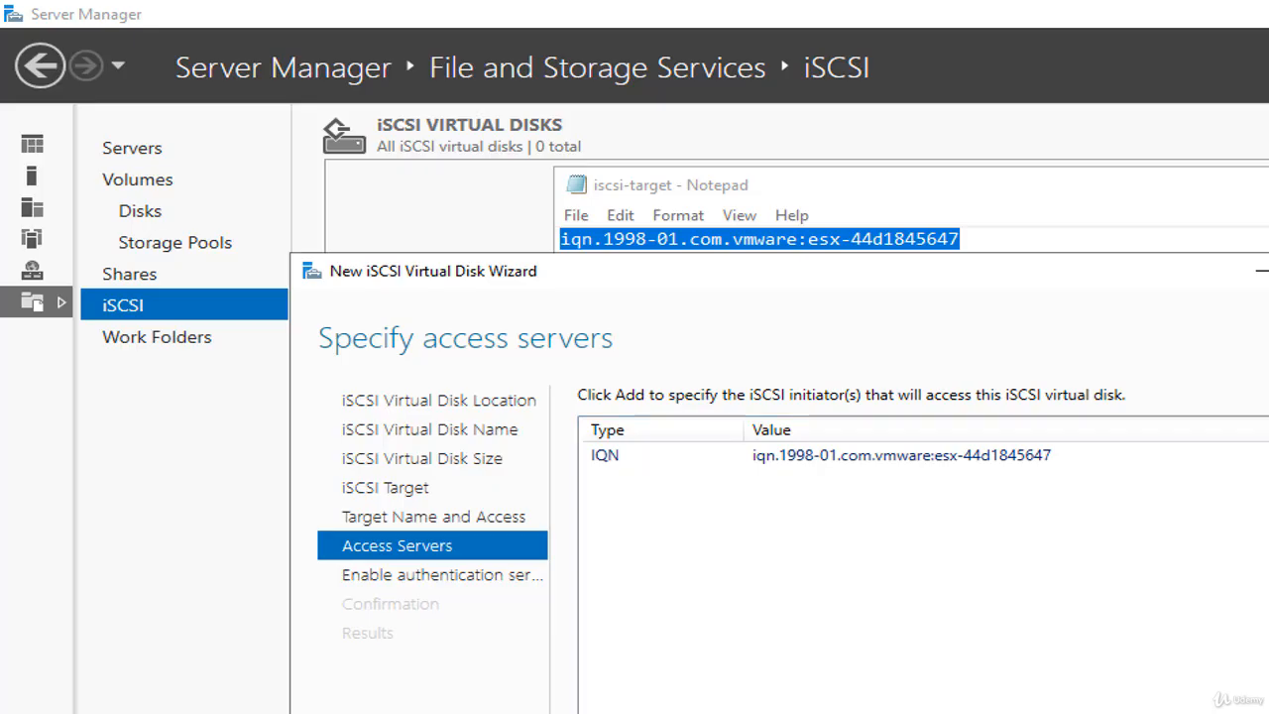
- Add initiator IQN iqn.1998-01.com.vmware:esx-44d1898748 from Notepad as a second access server
click(635, 712)
click(264, 657)
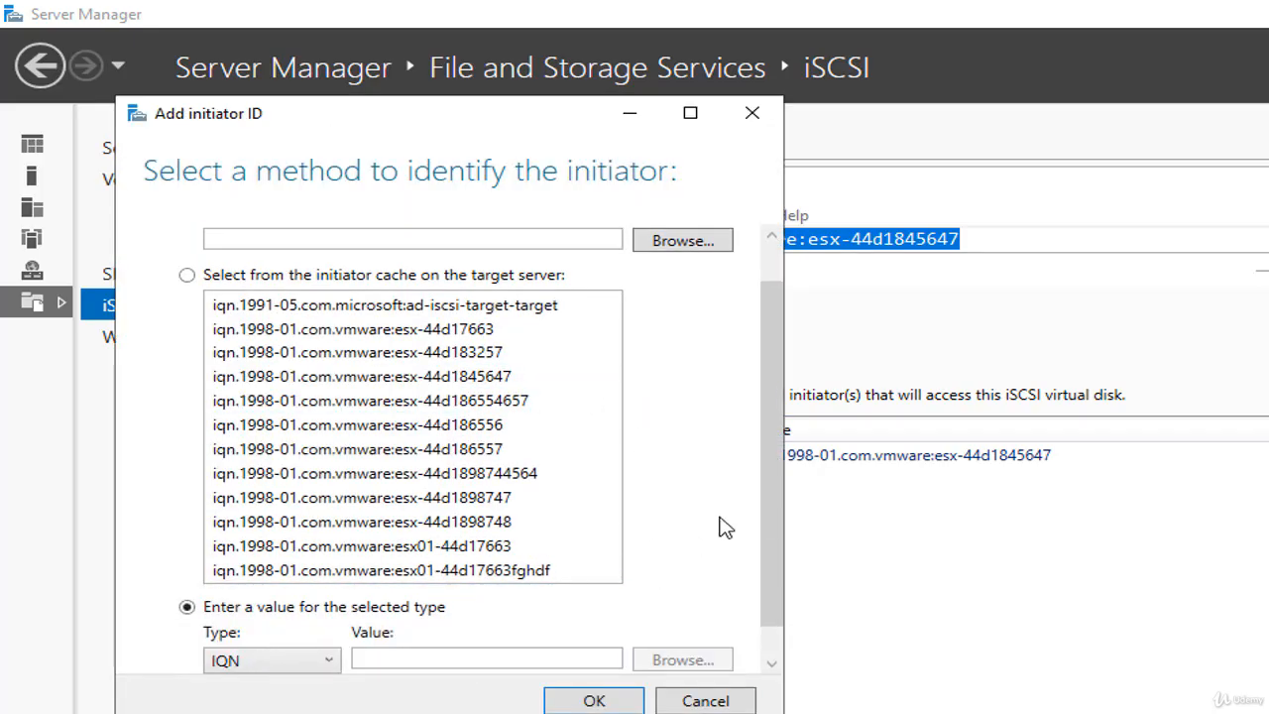
key(alt+Tab)
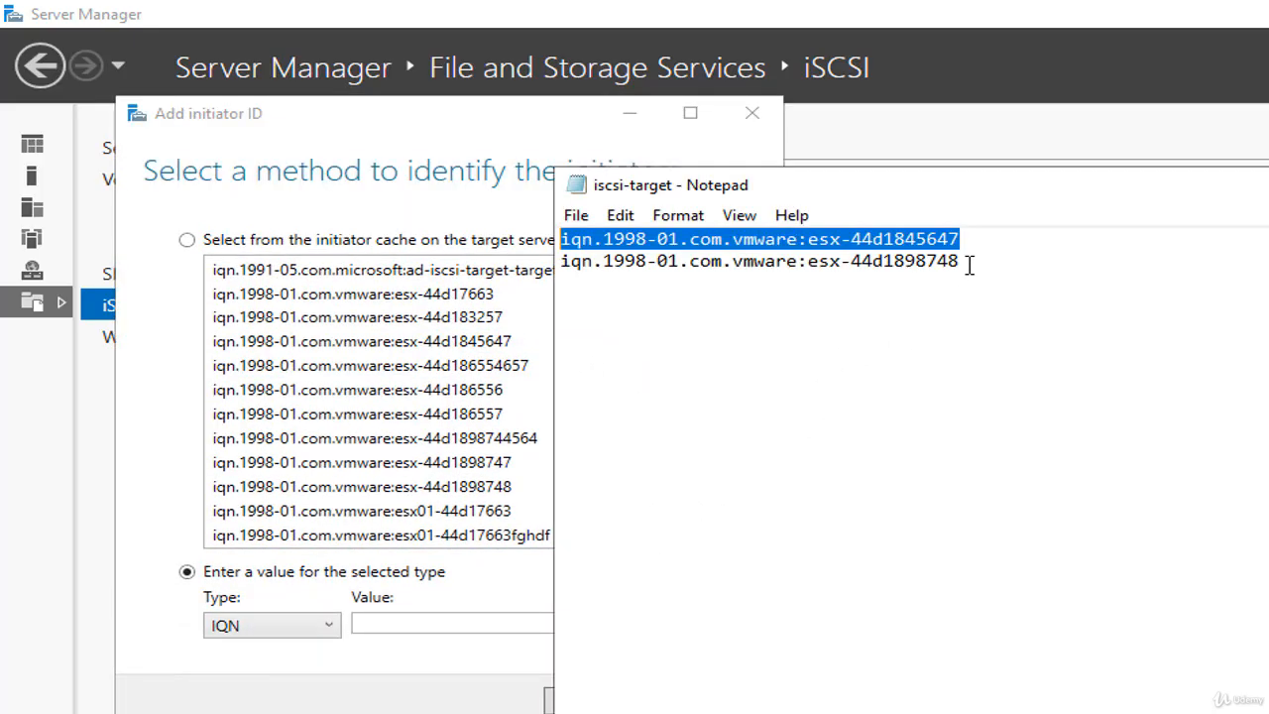
drag(967, 262, 548, 258)
key(ctrl+c)
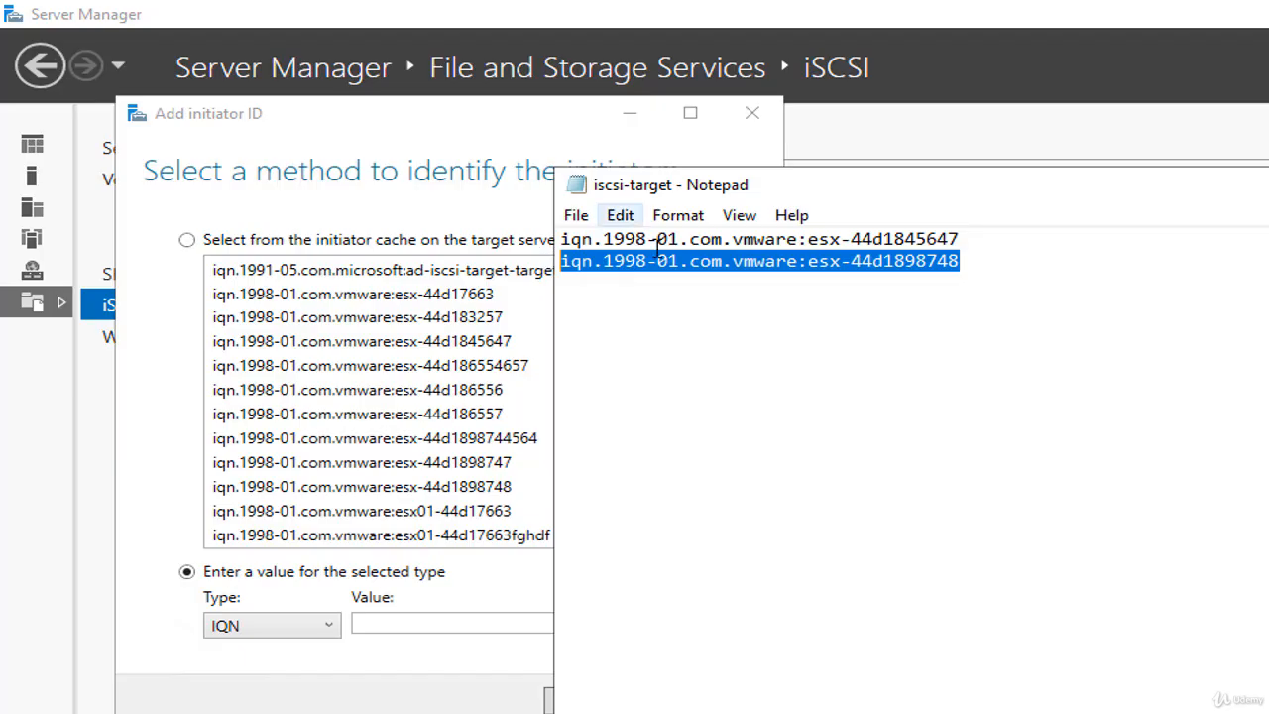
click(416, 623)
key(ctrl+v)
click(594, 701)
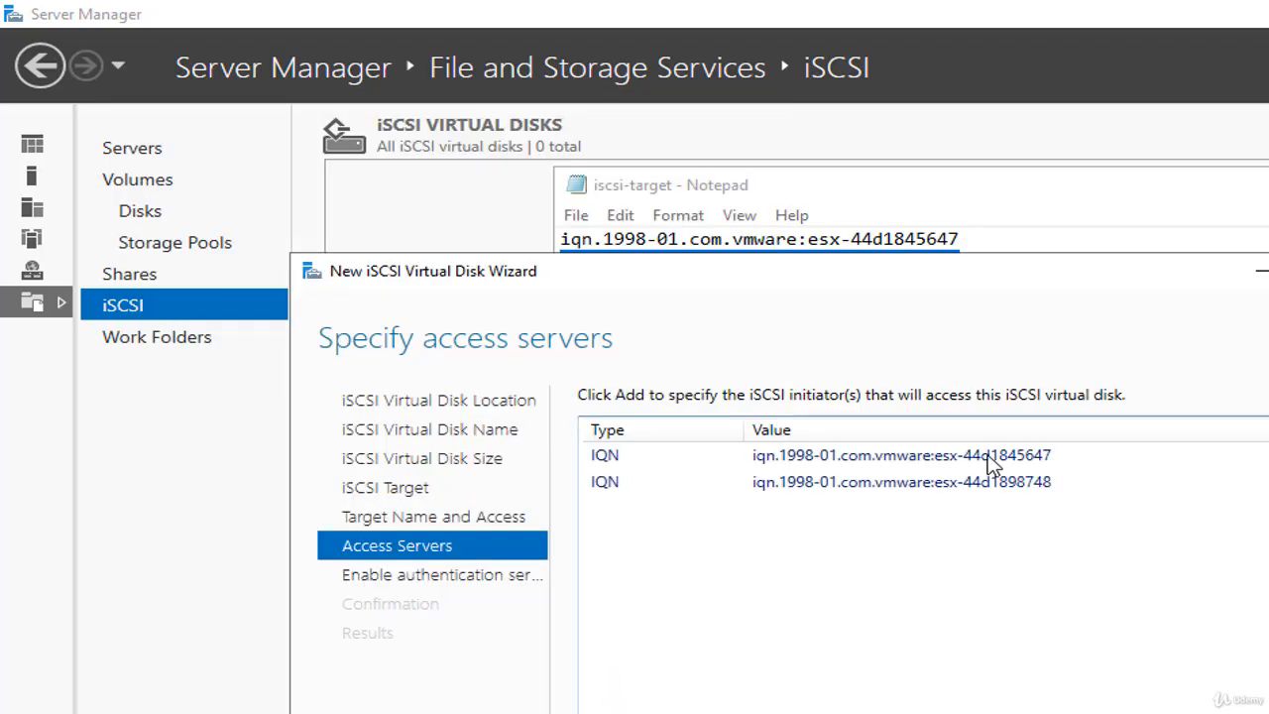
- Review the two initiator IQNs in the access servers list
click(1020, 457)
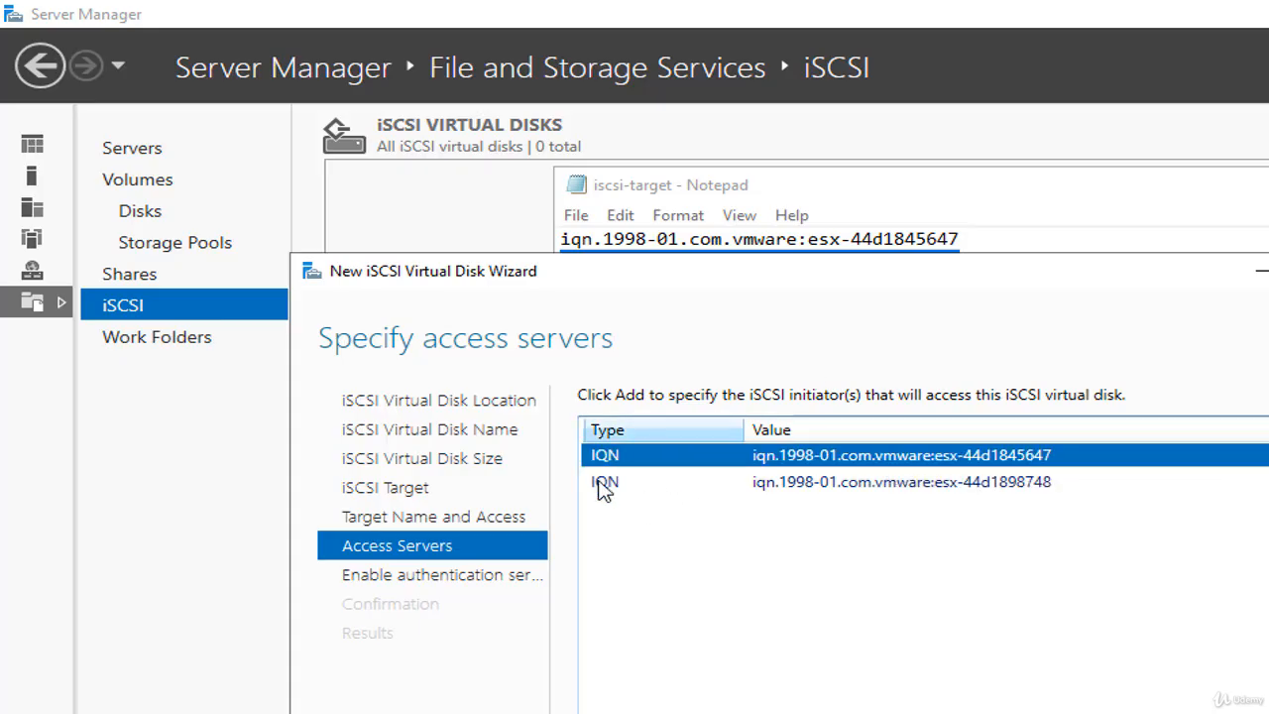
click(958, 476)
click(962, 456)
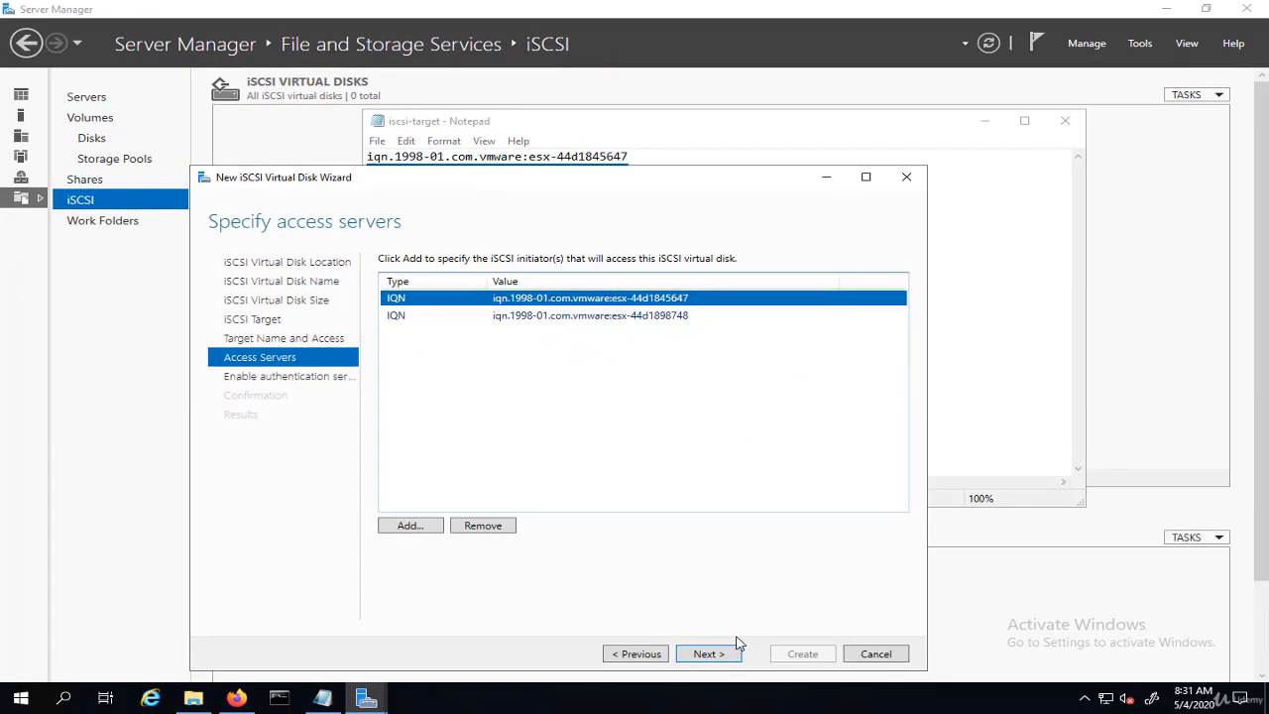
- Skip CHAP authentication, create the iSCSI virtual disk and target, and close the wizard
click(710, 656)
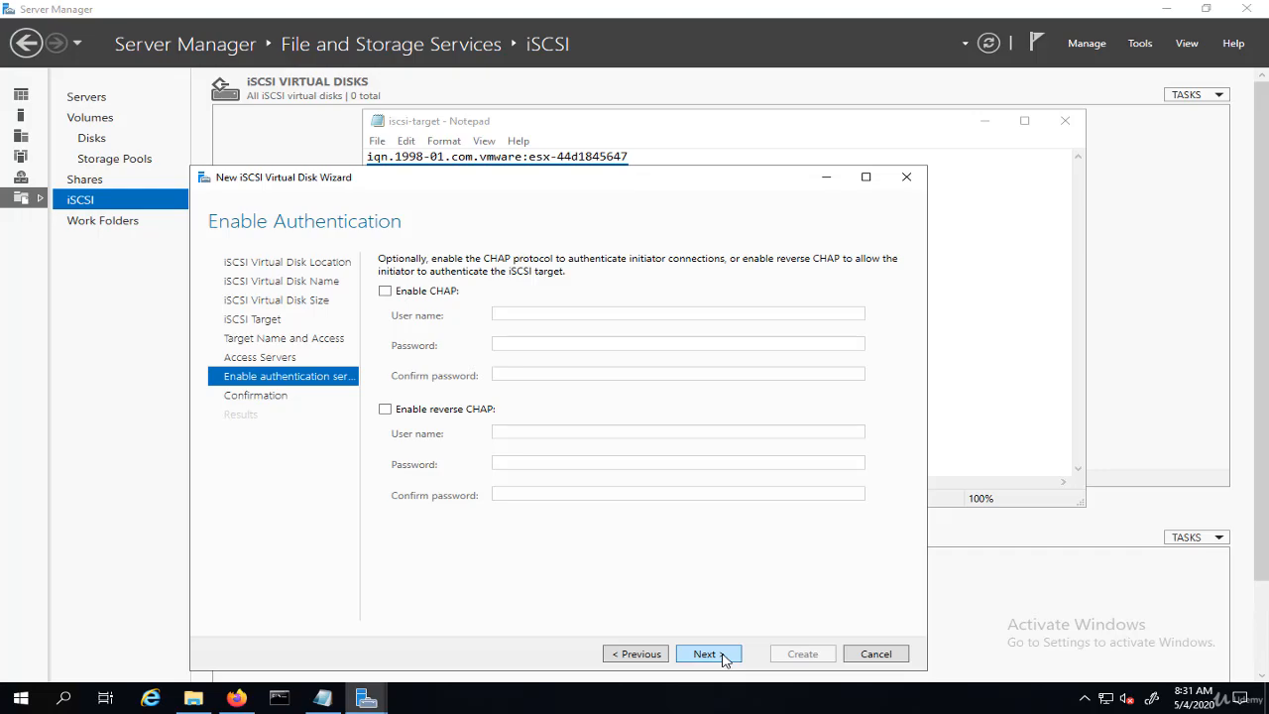
click(724, 657)
click(803, 656)
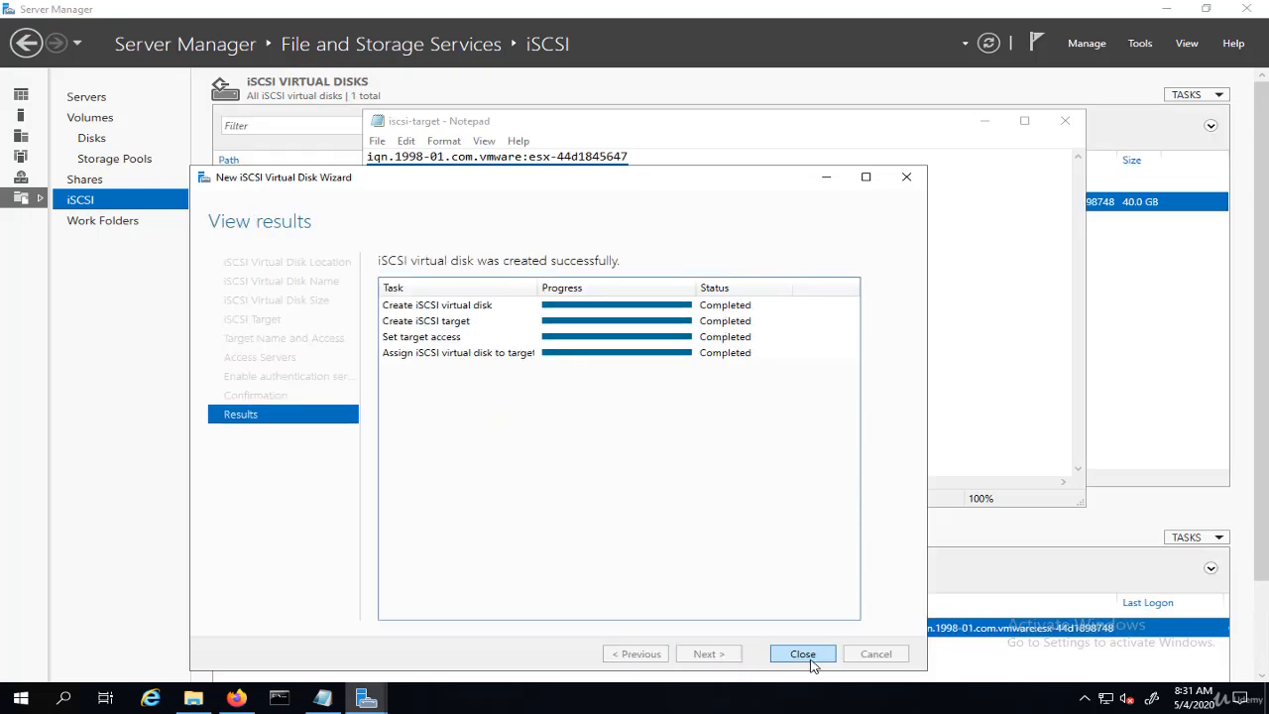
click(803, 656)
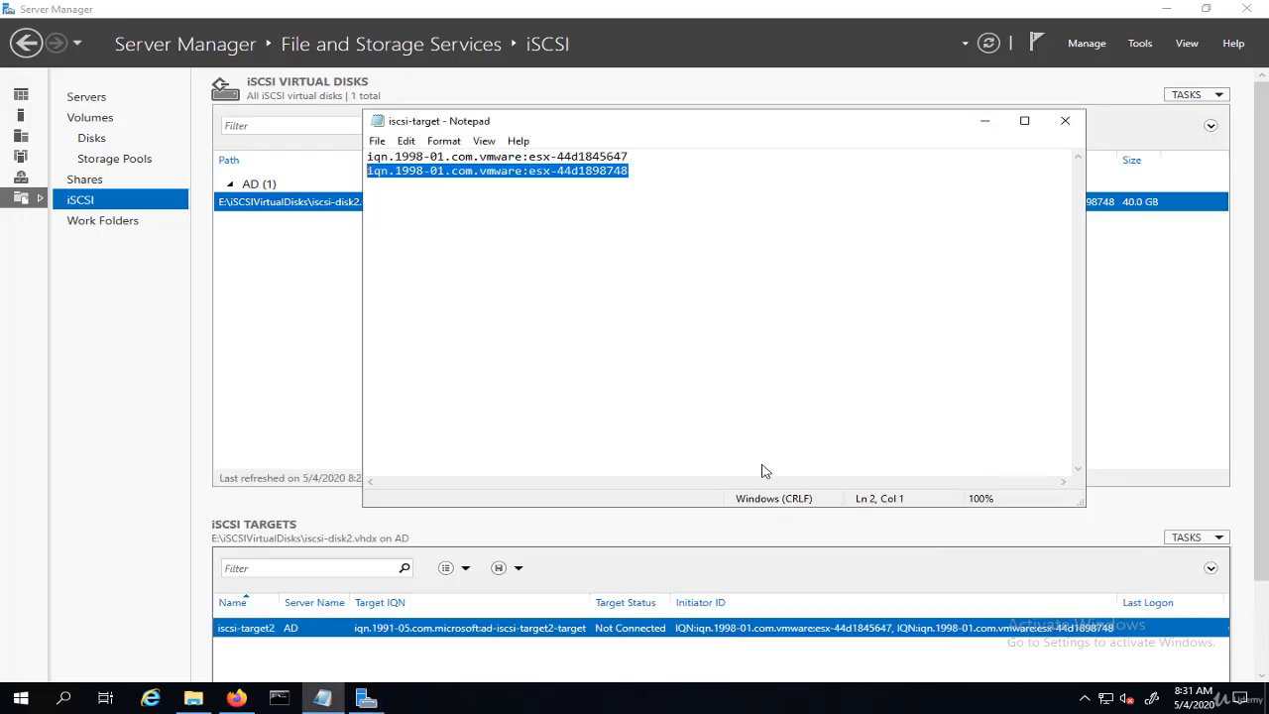
- Compare esx01's vmhba65 iSCSI adapter name with the first initiator IQN listed in Notepad
click(623, 156)
drag(641, 155, 367, 156)
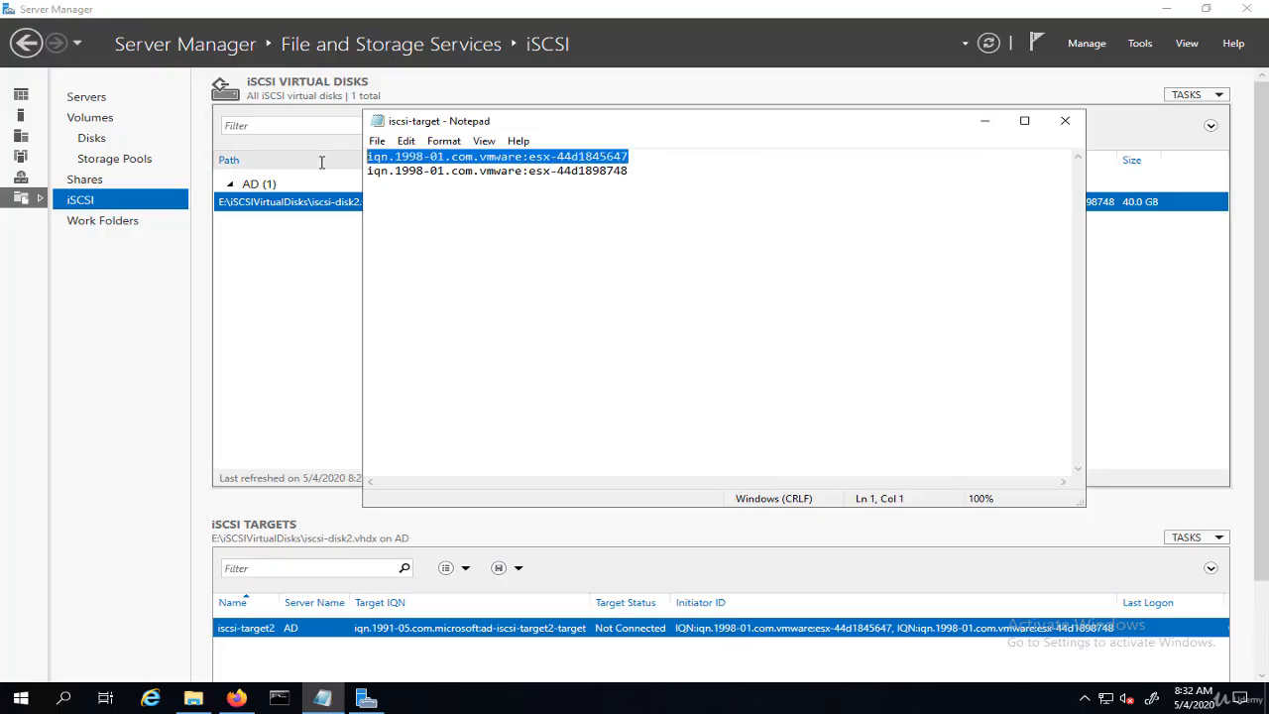
click(238, 697)
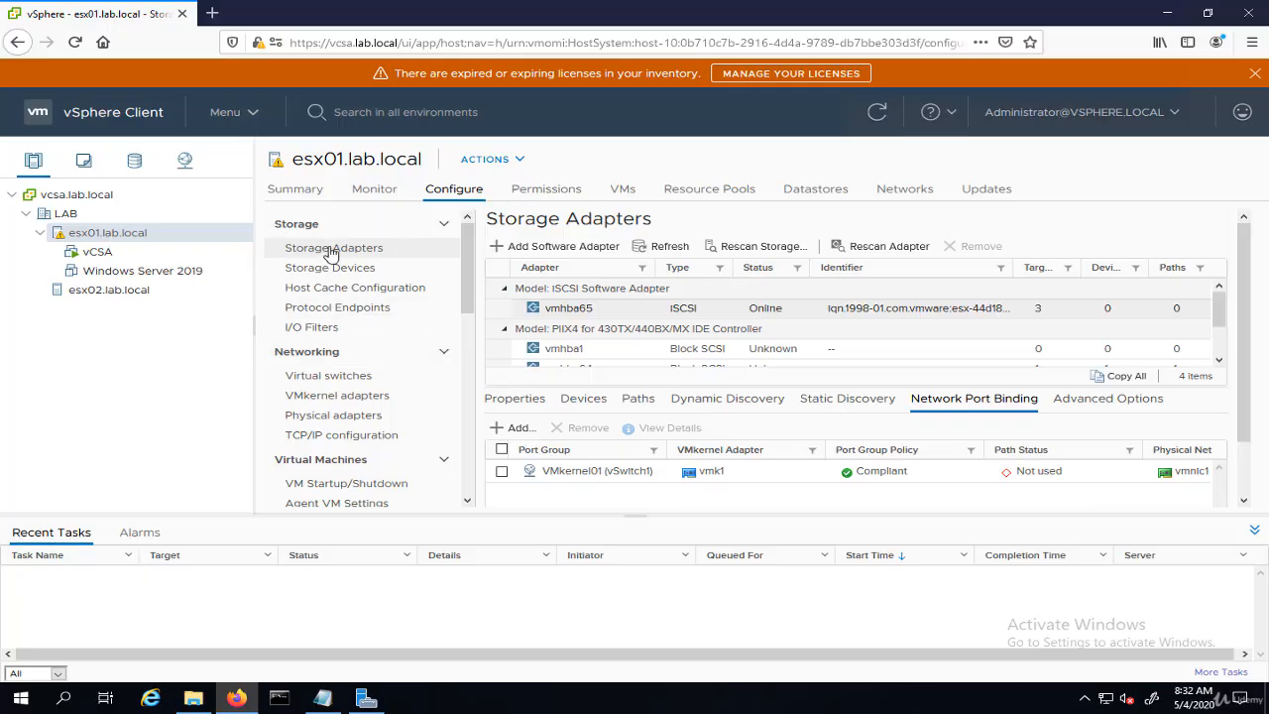
click(580, 311)
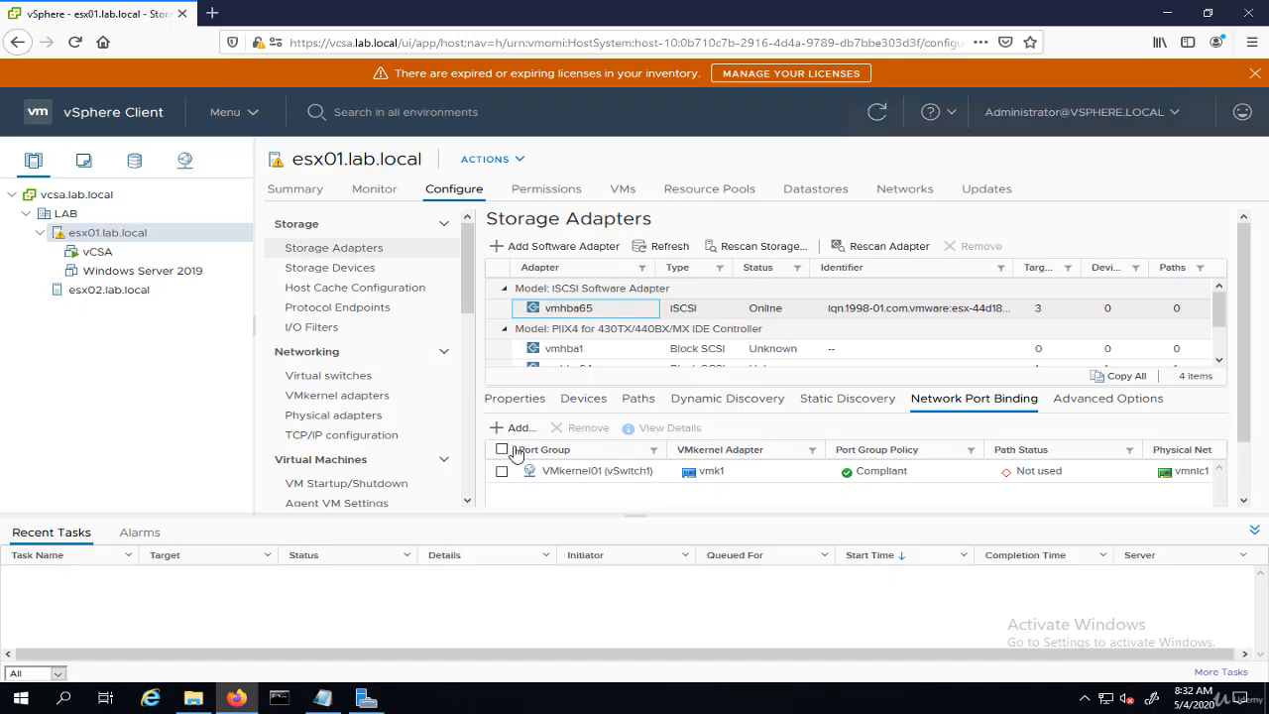
click(501, 399)
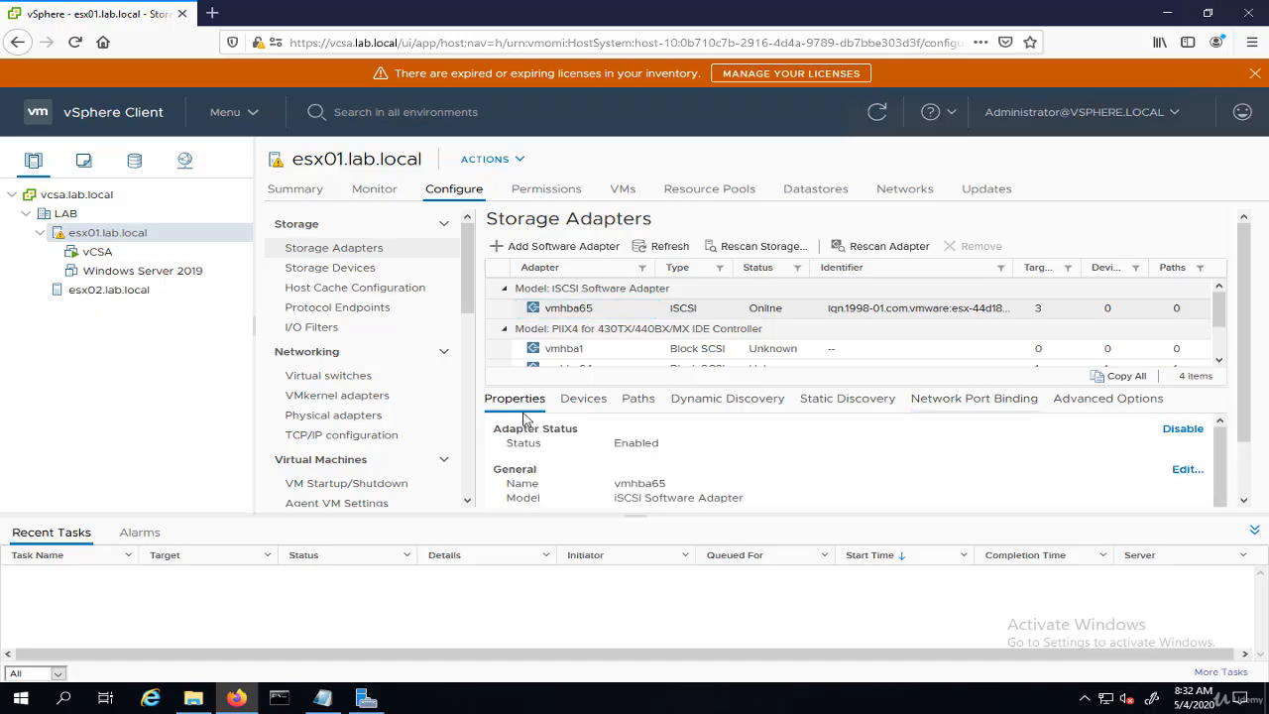
click(1188, 471)
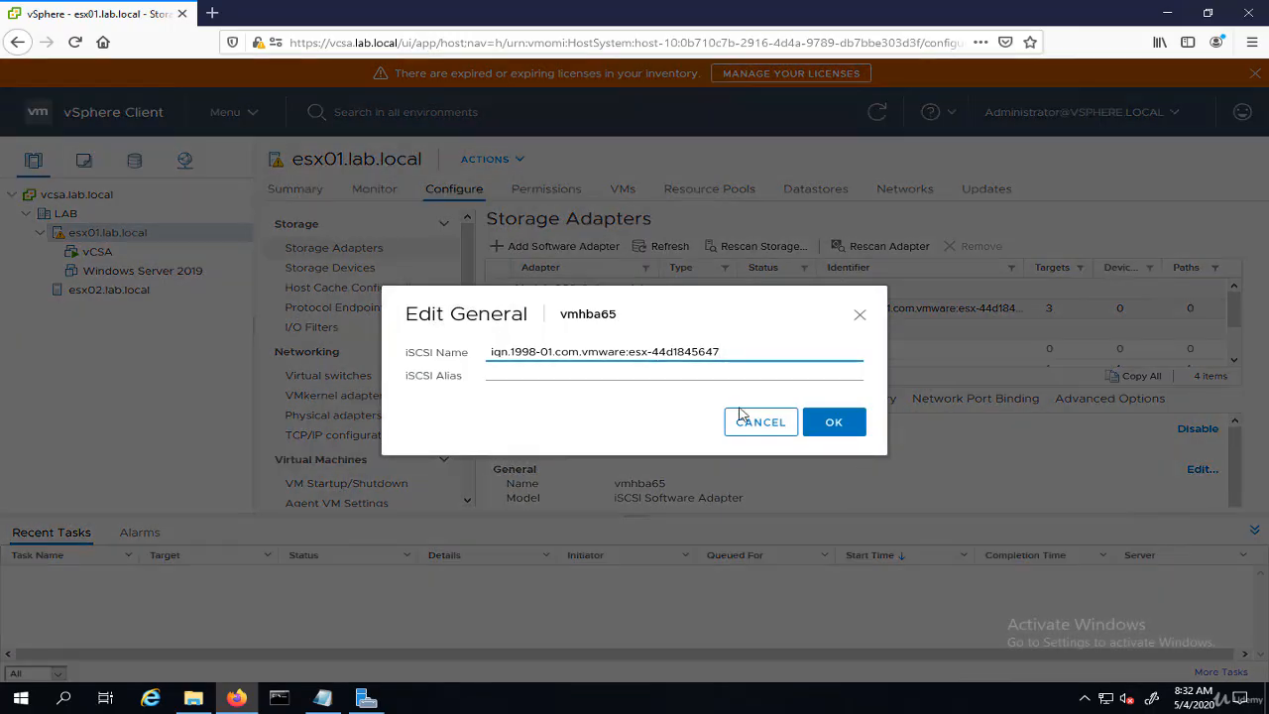
click(767, 433)
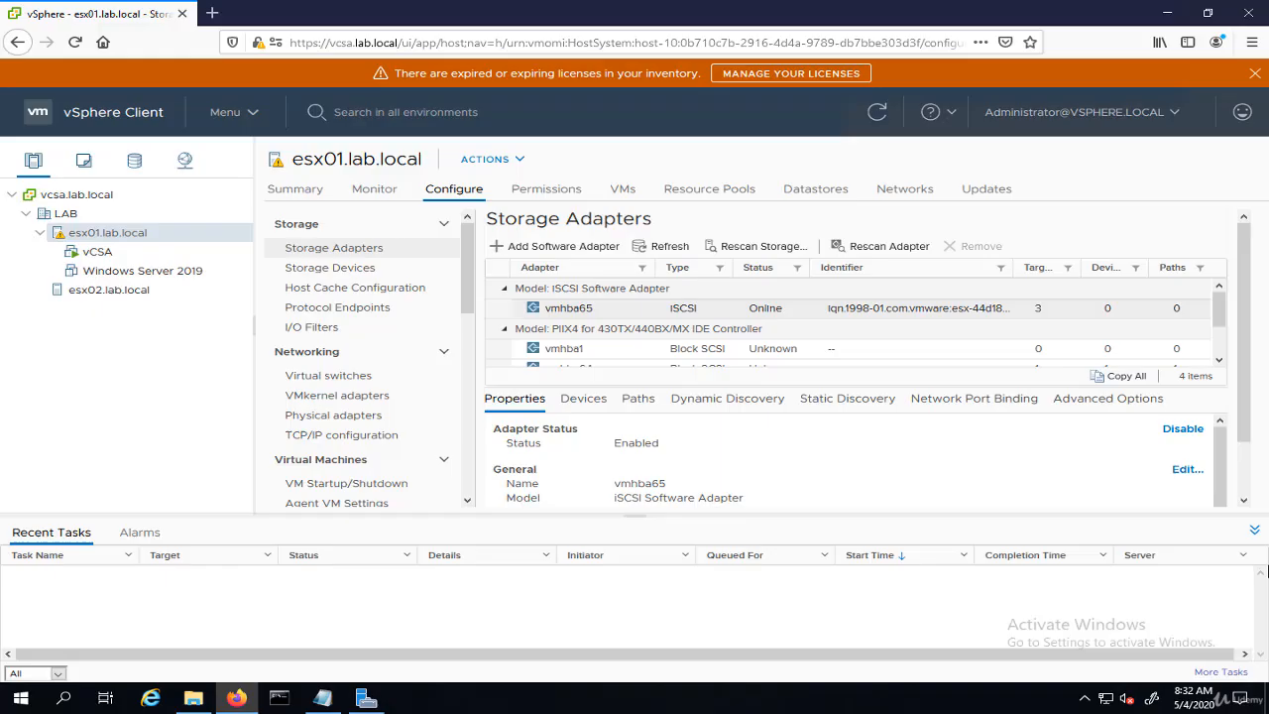
click(1254, 530)
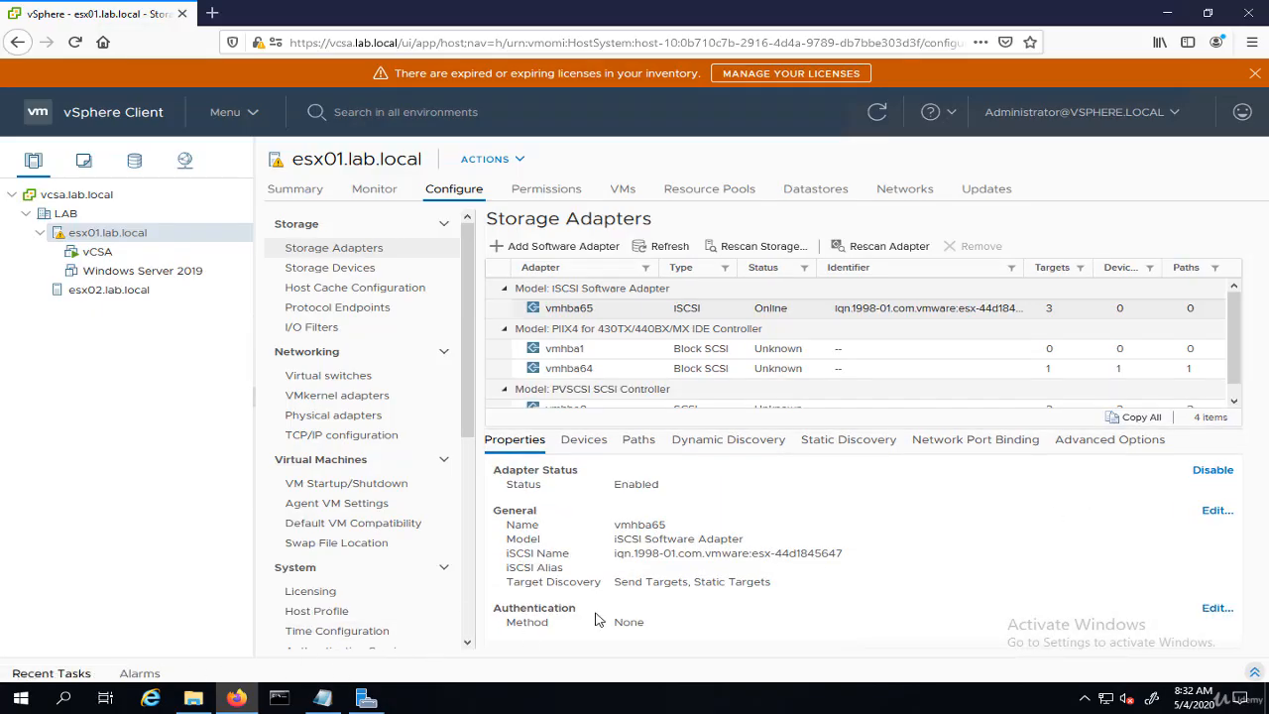
click(1216, 510)
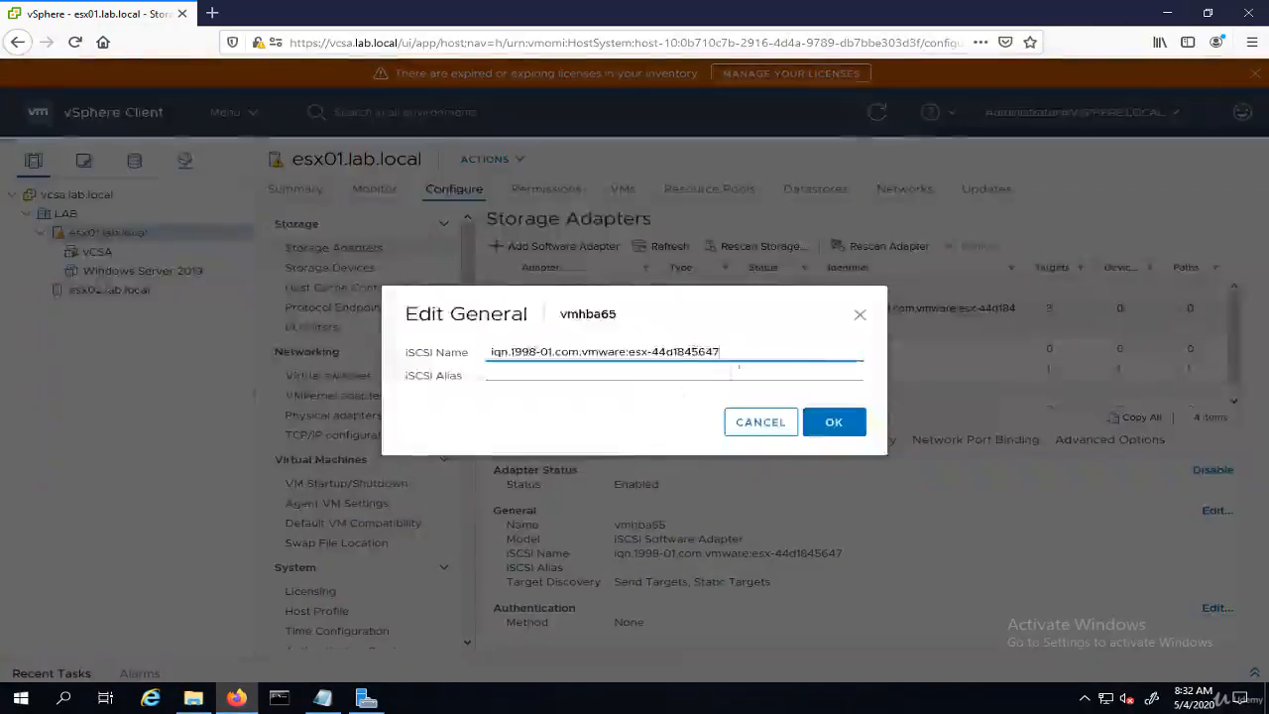
click(843, 431)
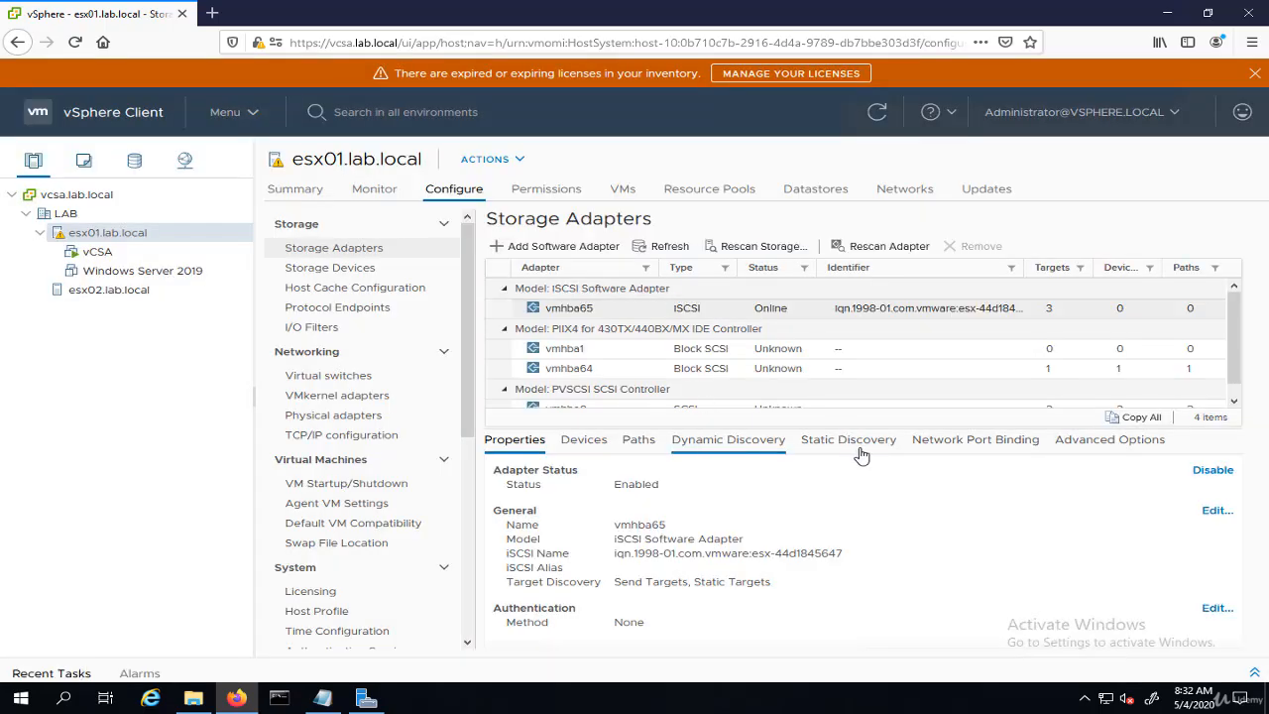
- Rescan the iSCSI adapter and storage on esx01.lab.local
click(851, 442)
click(966, 444)
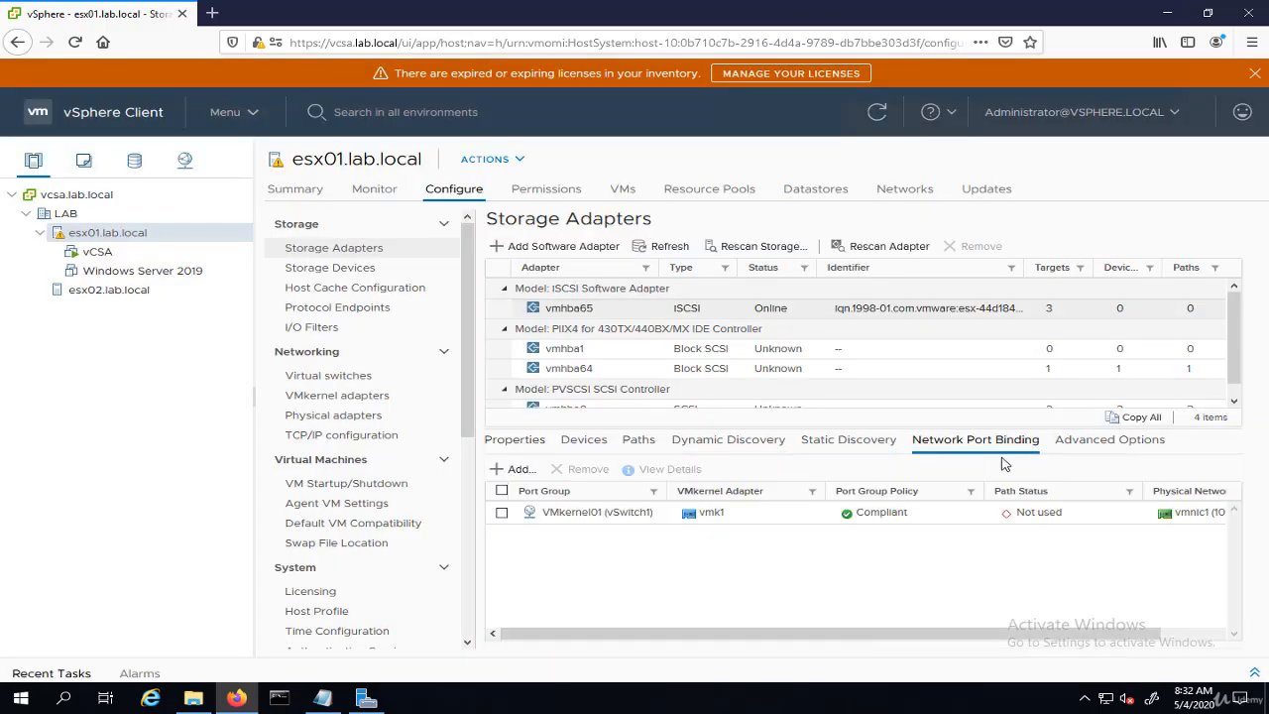
click(855, 448)
click(755, 442)
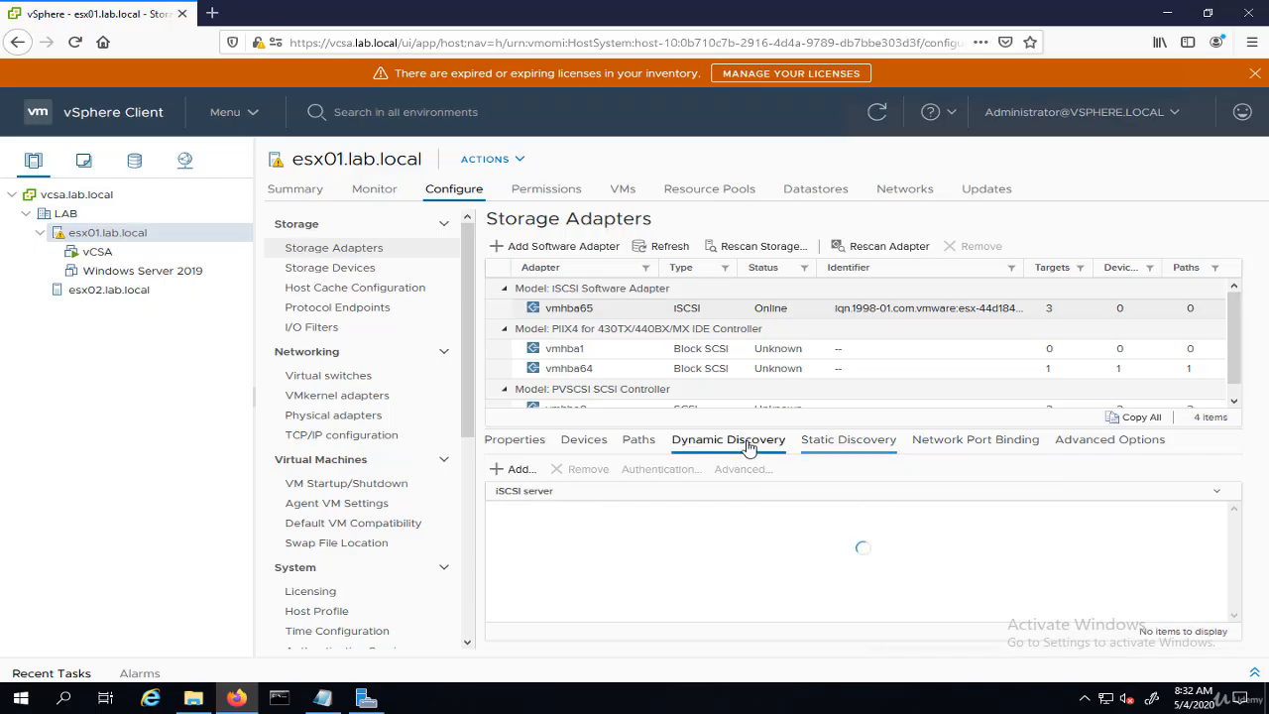
click(877, 253)
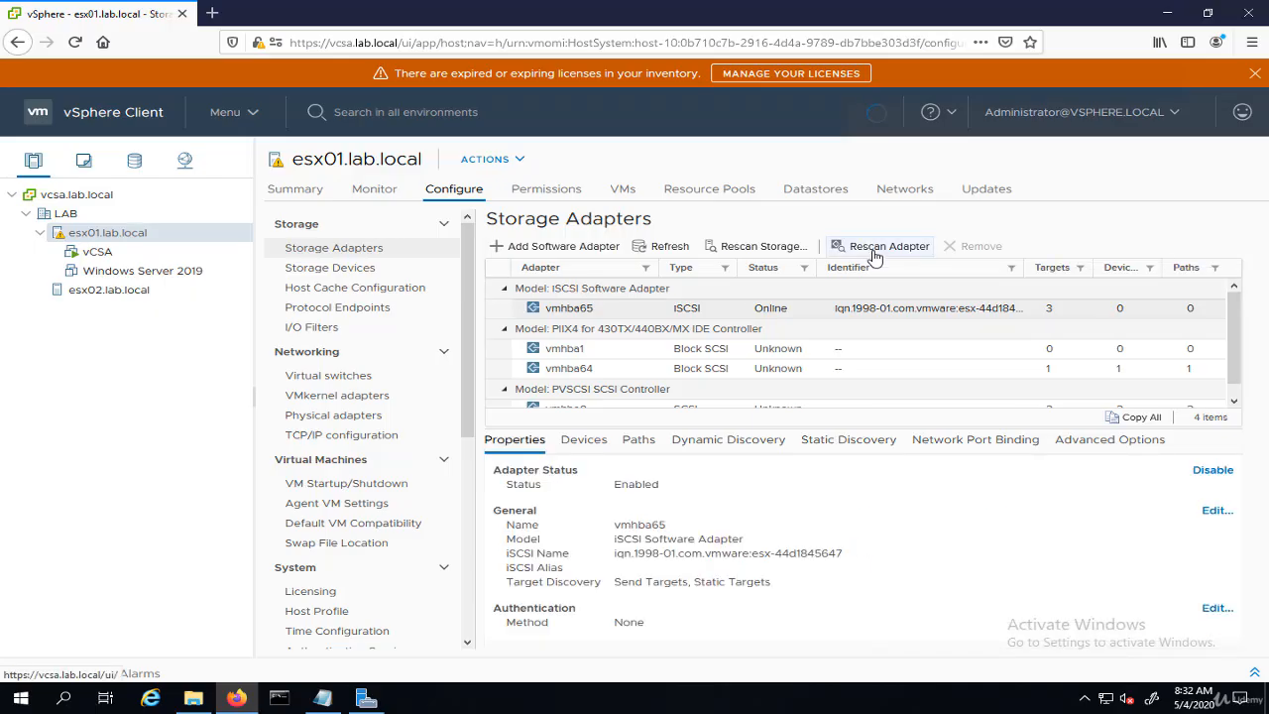
click(767, 252)
click(838, 469)
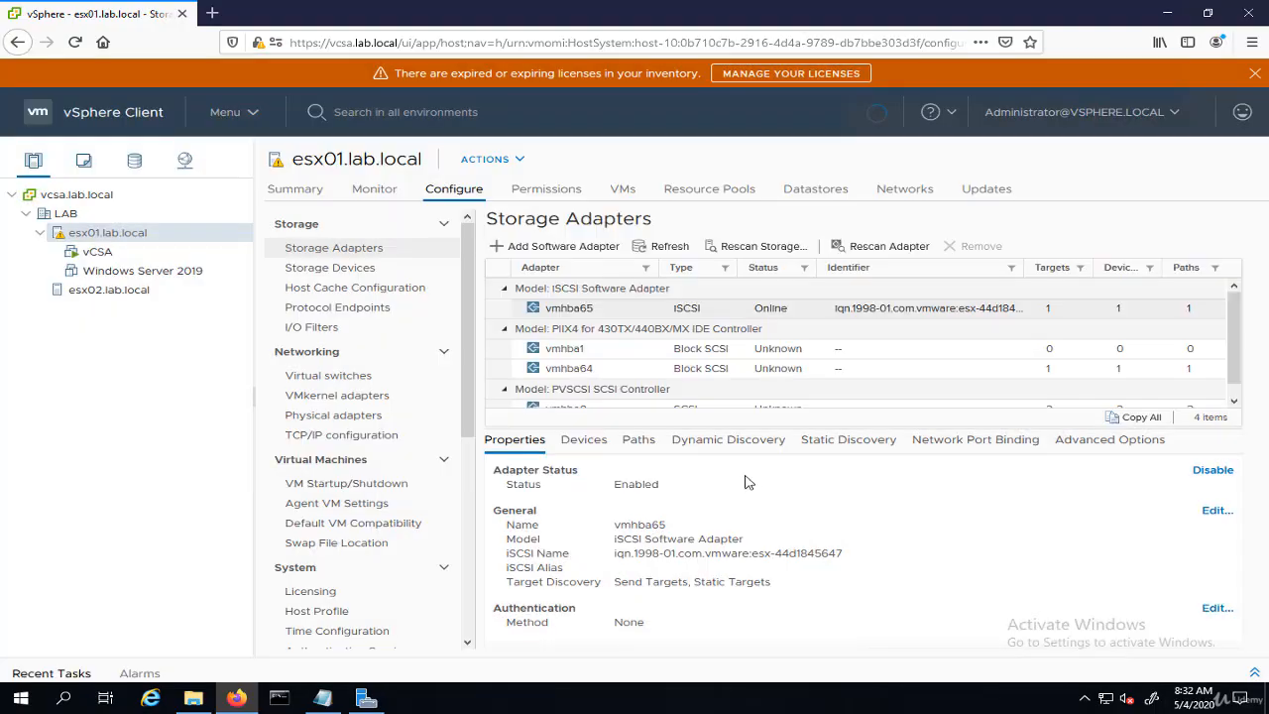
- Check the esx01 iSCSI adapter's devices and paths for the new 40 GB disk
click(587, 444)
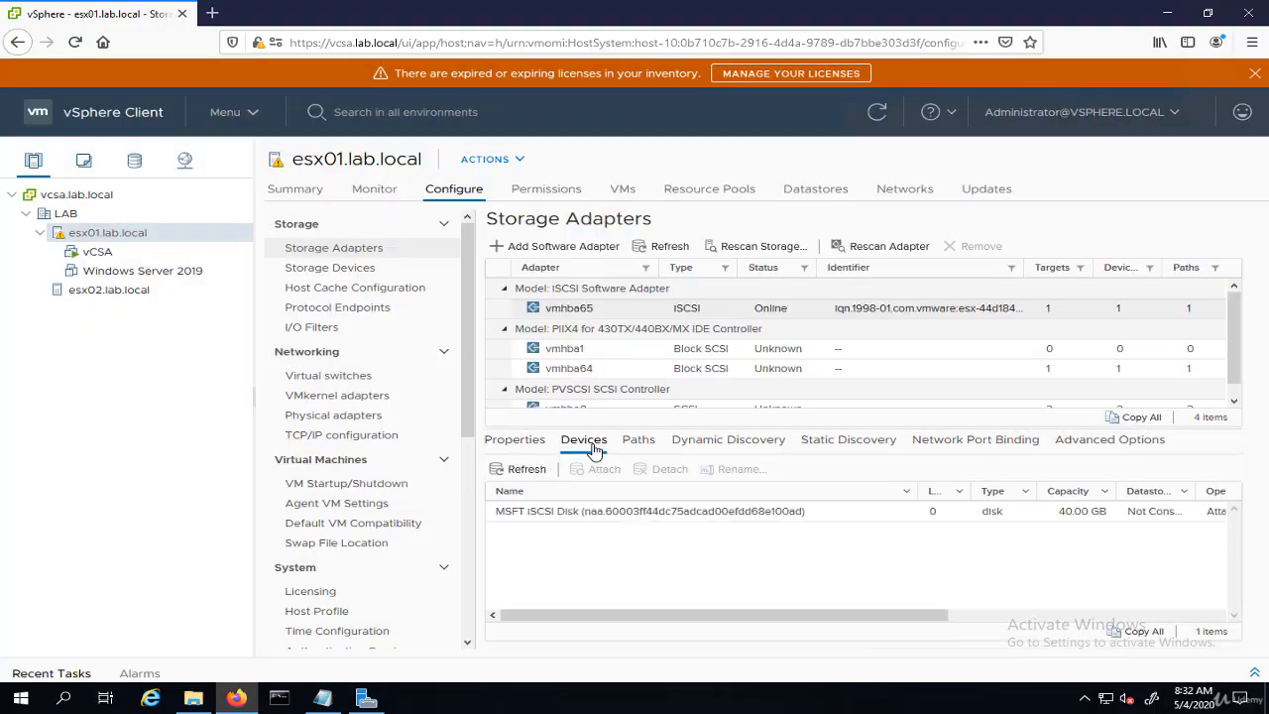
click(667, 510)
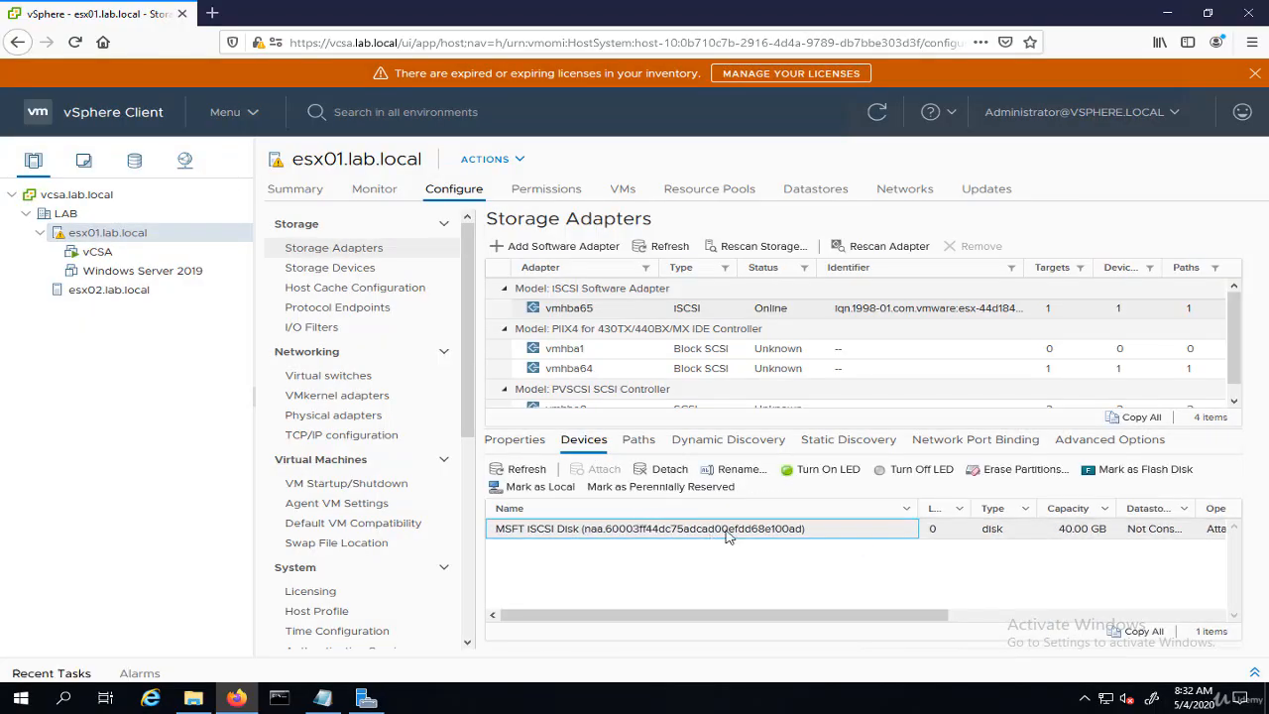
click(640, 442)
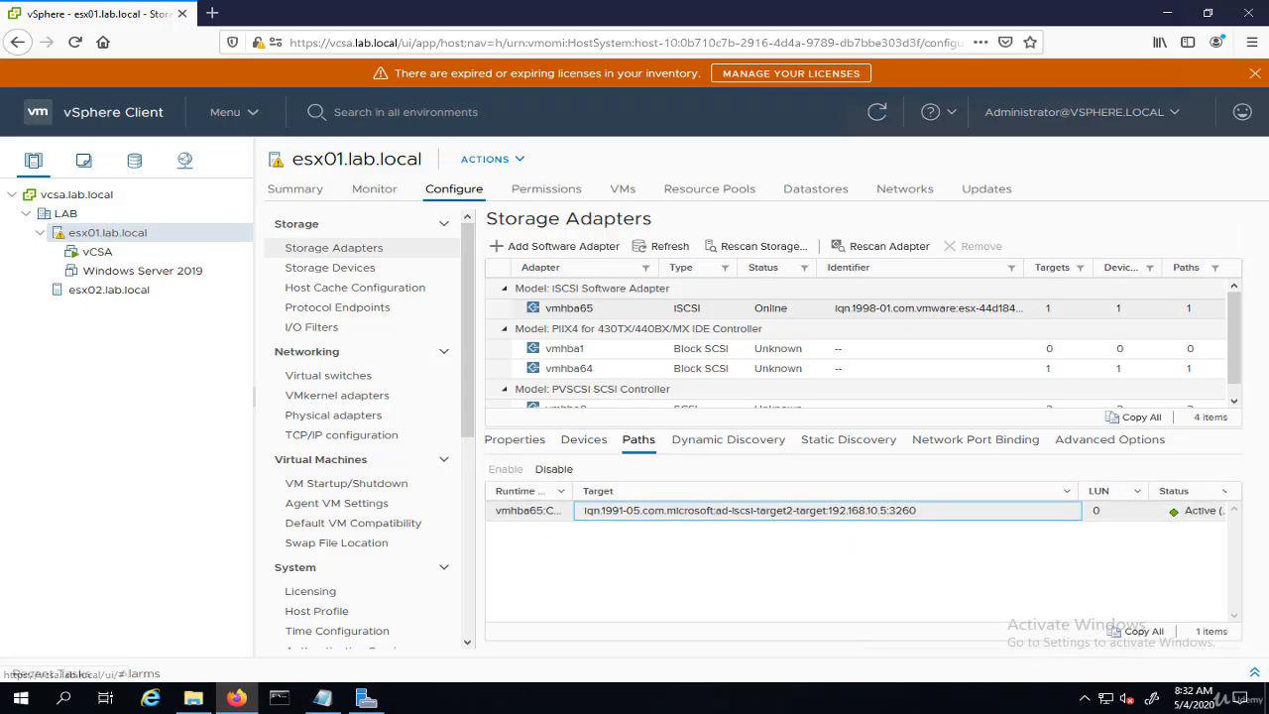
- Set esx02's vmhba65 iSCSI name to the second Notepad IQN, iqn.1998-01.com.vmware:esx-44d1898748
click(323, 699)
drag(629, 170, 358, 169)
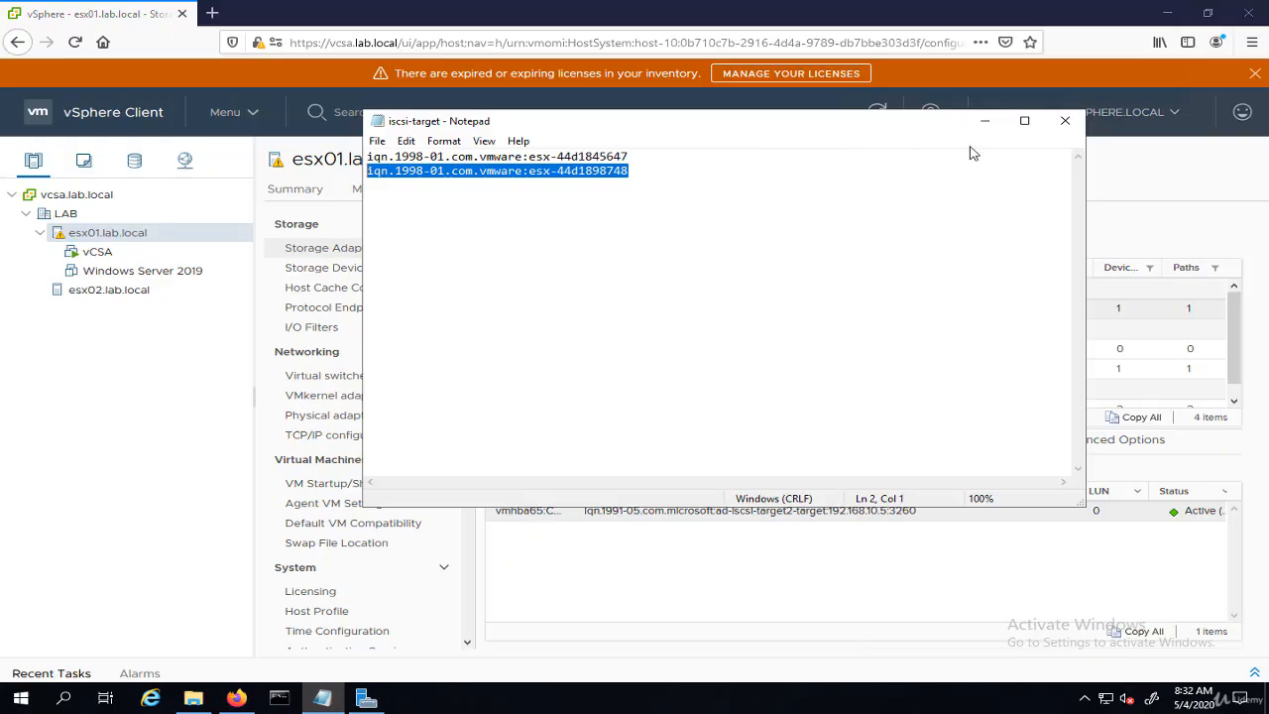
click(984, 122)
click(96, 295)
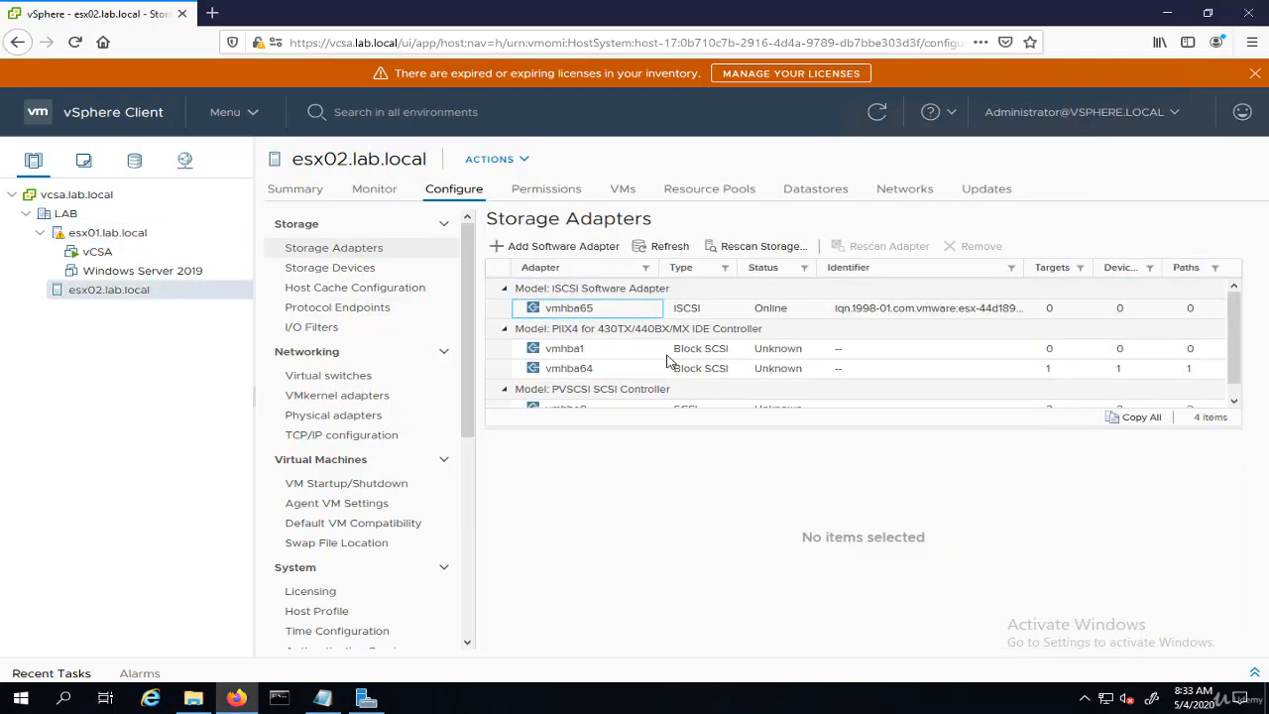
click(521, 442)
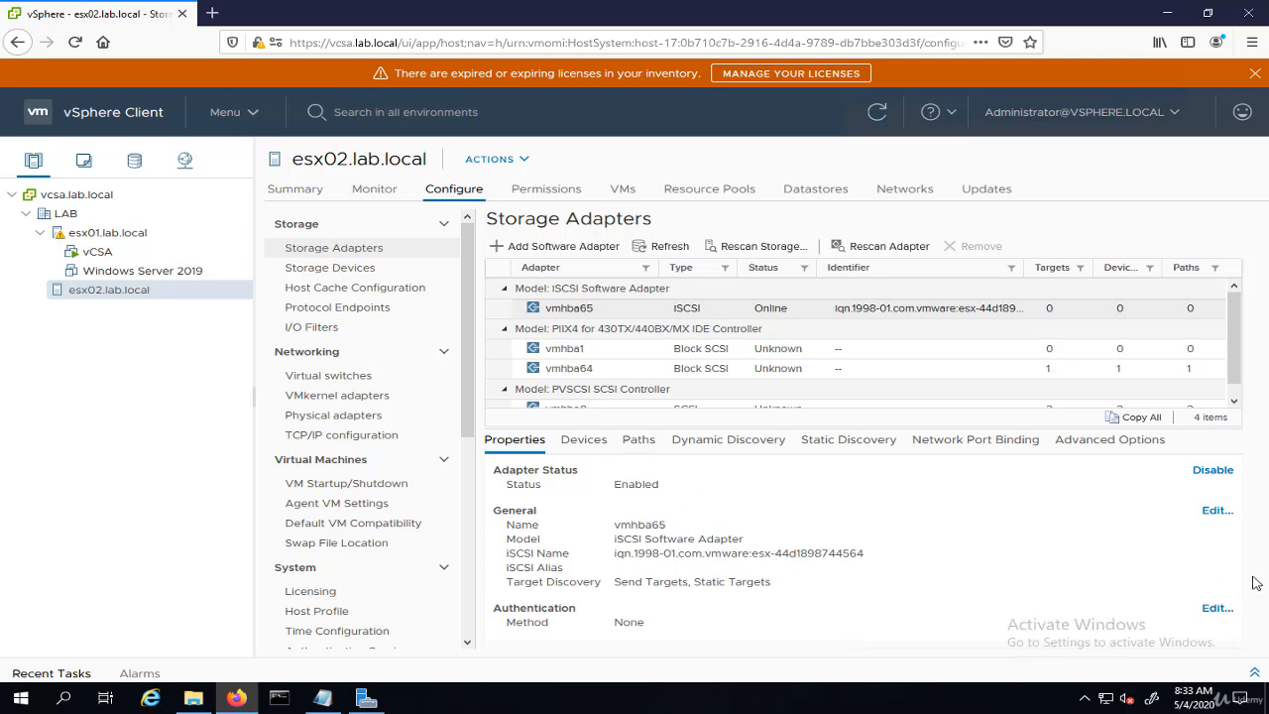
click(1217, 510)
key(ctrl+a)
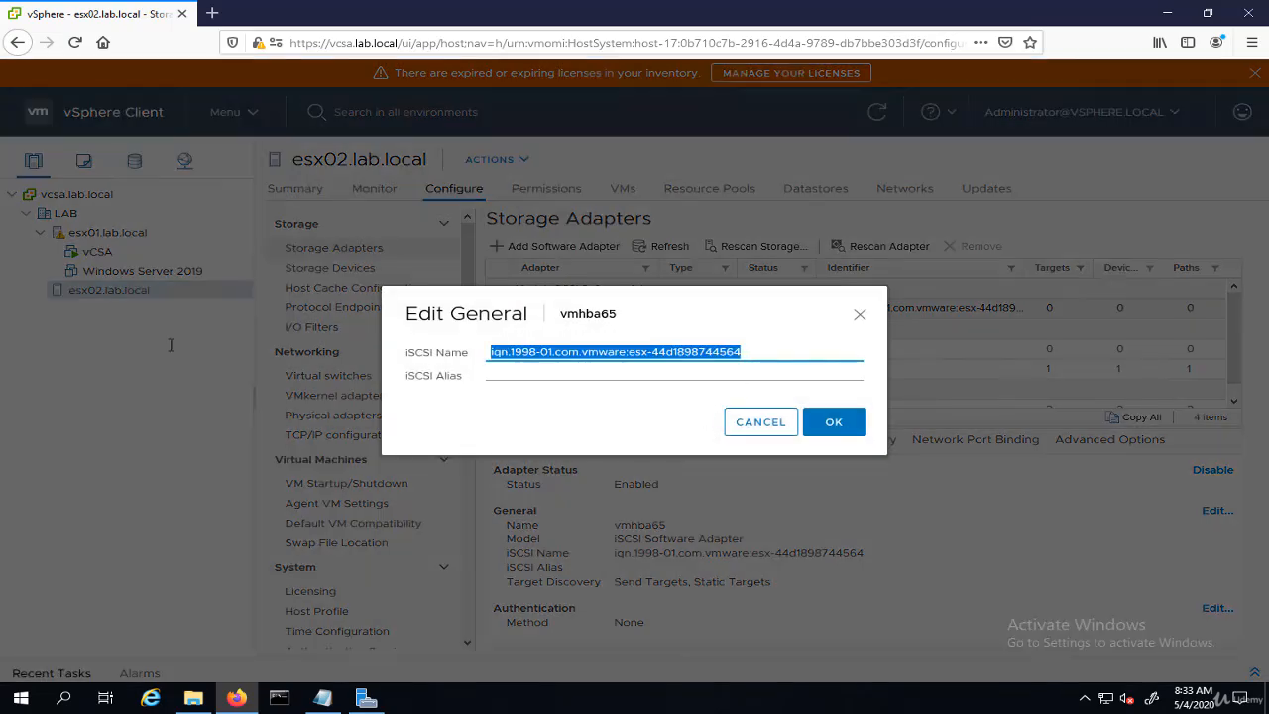
key(ctrl+v)
click(831, 424)
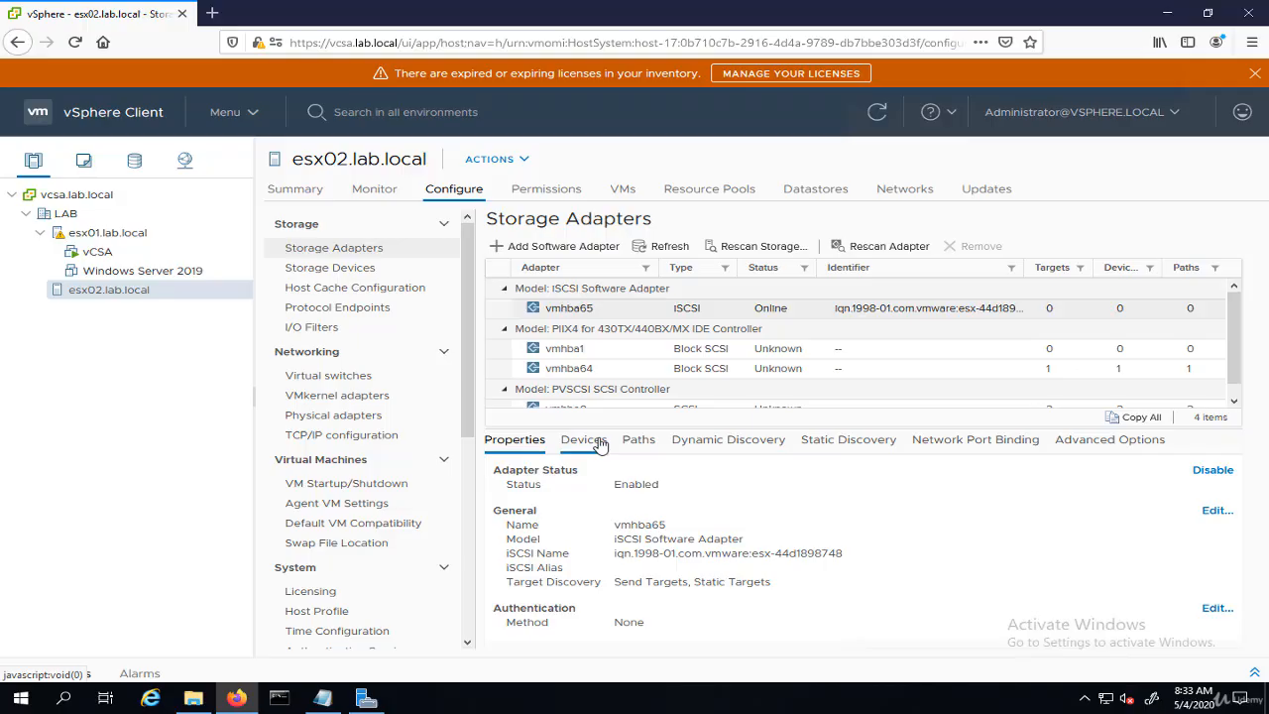
- Rescan the iSCSI adapter and storage on esx02.lab.local
click(849, 441)
click(739, 443)
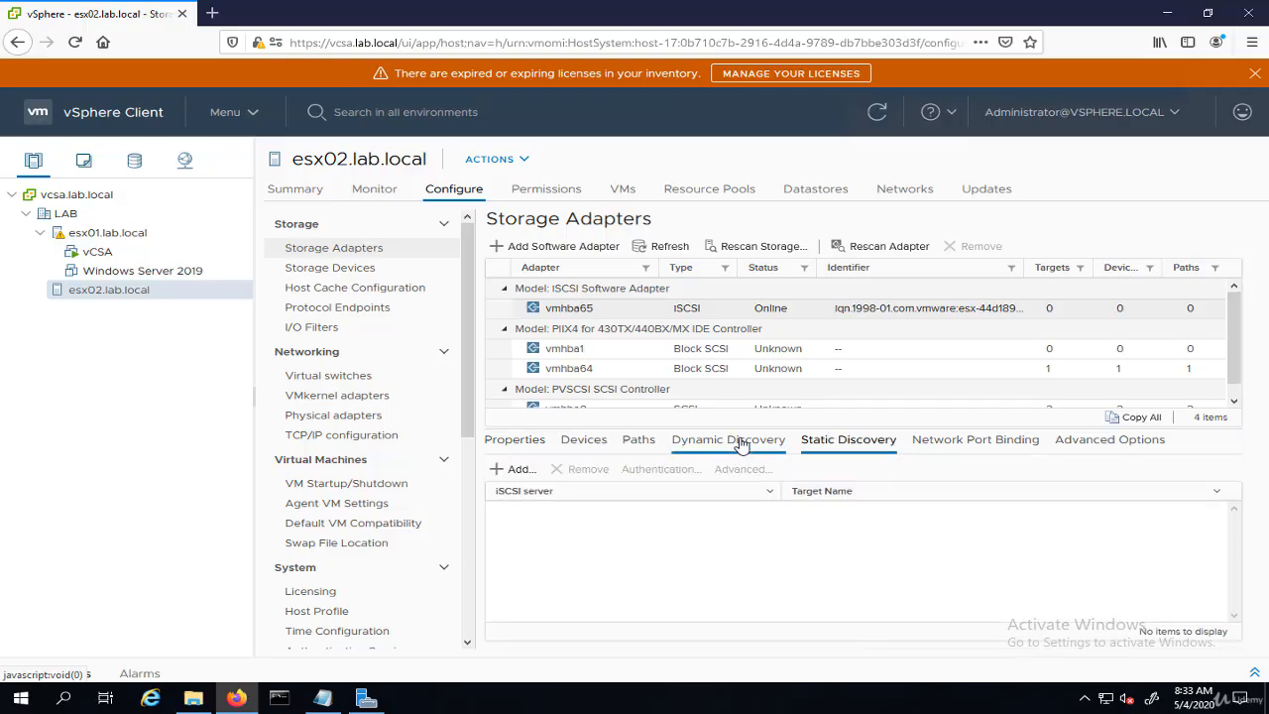
click(967, 446)
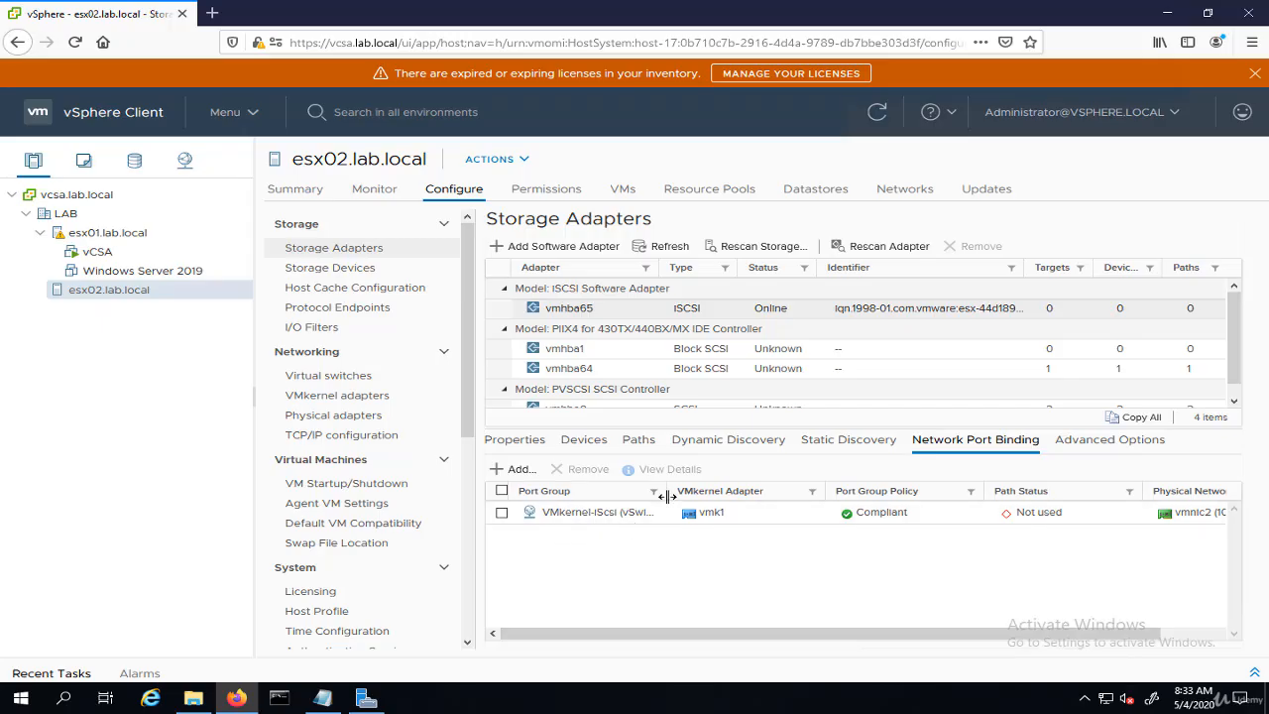
drag(666, 492, 749, 492)
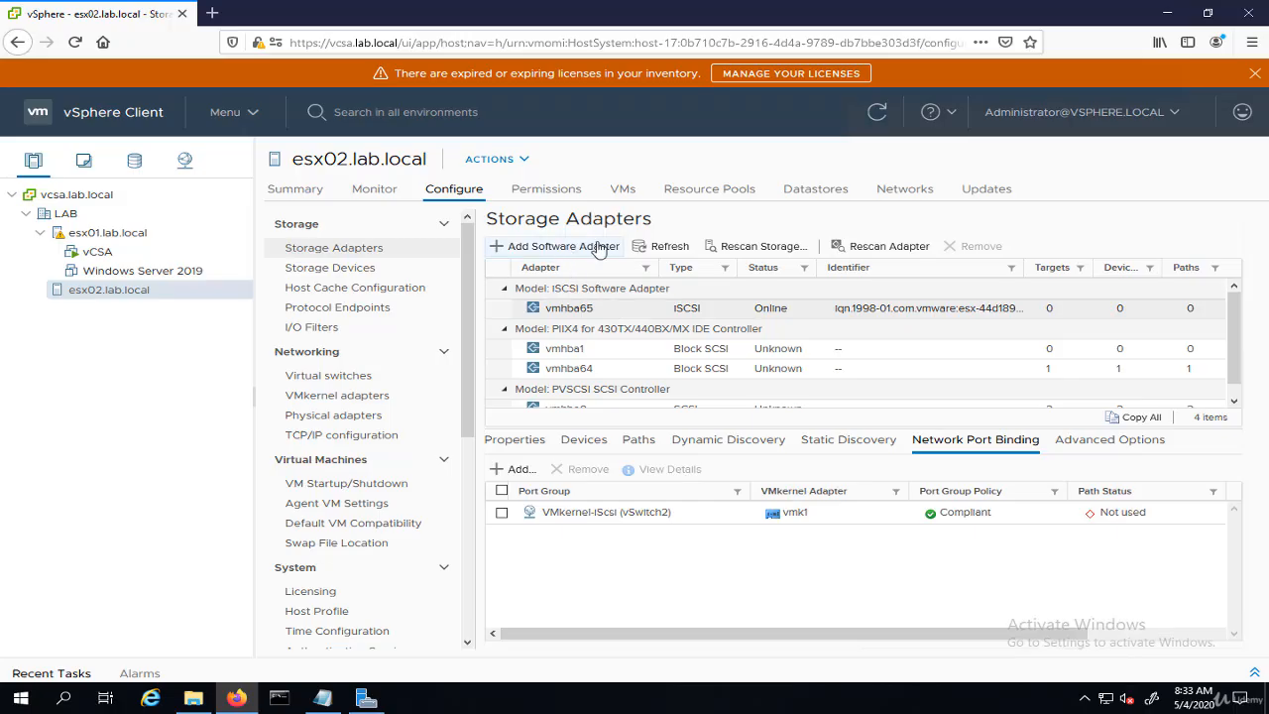
click(877, 246)
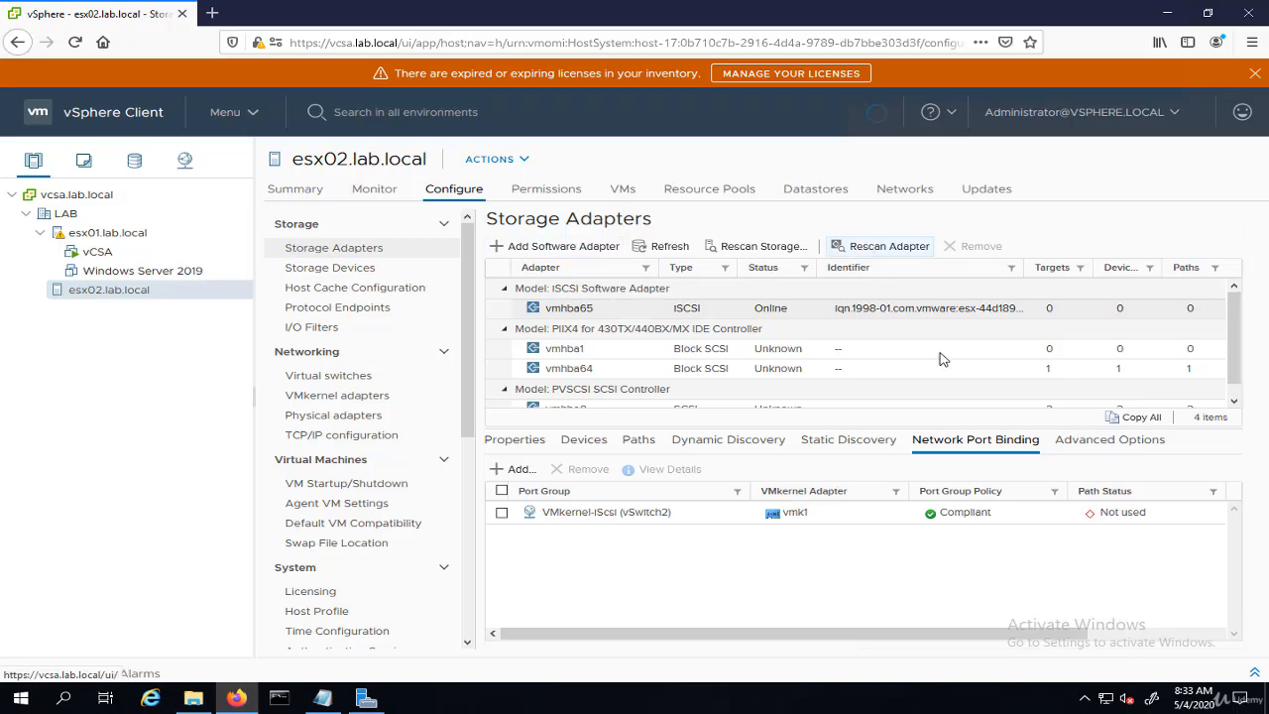
click(763, 246)
click(844, 467)
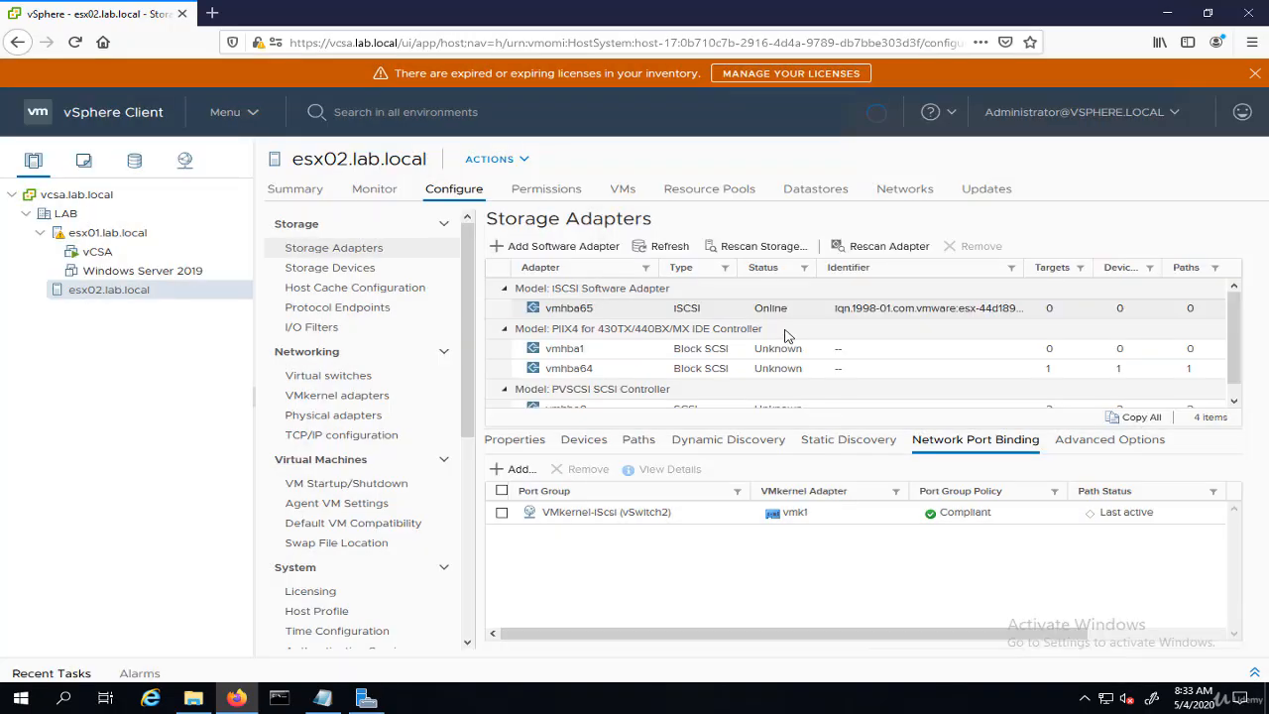
- Check the esx02 iSCSI adapter's devices and paths for the new 40 GB disk
click(583, 442)
click(628, 511)
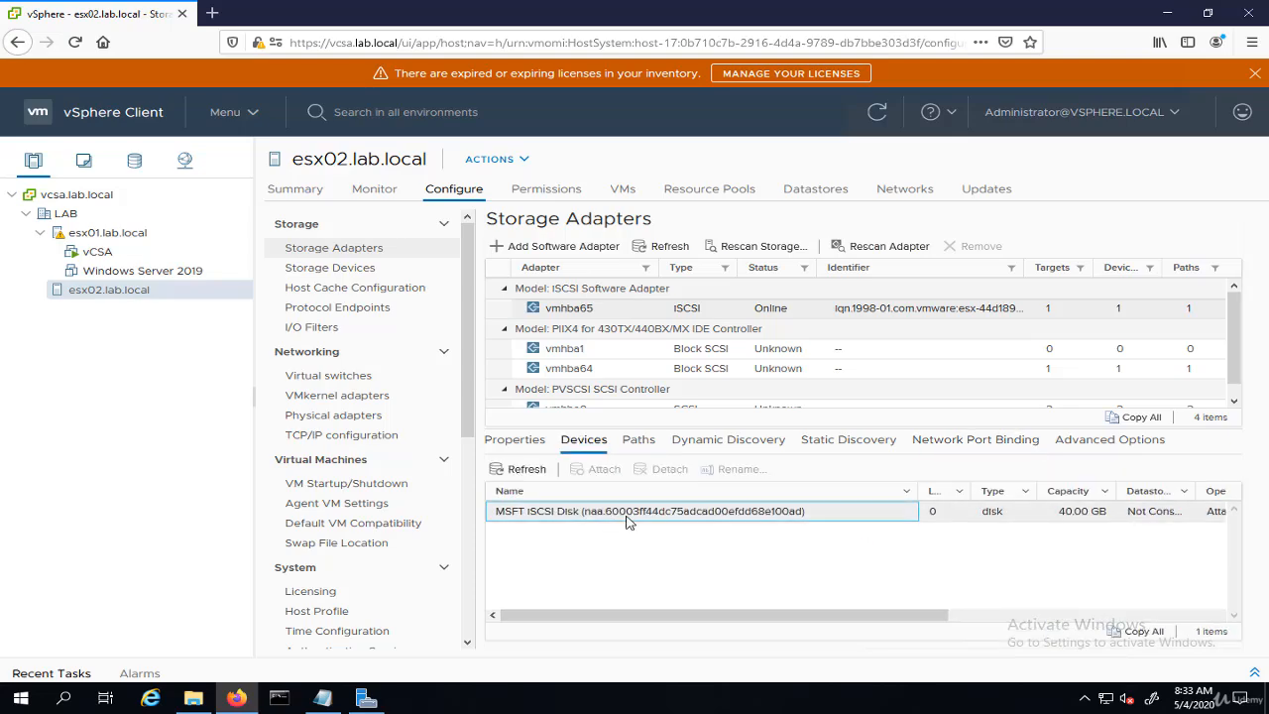
click(638, 439)
click(696, 511)
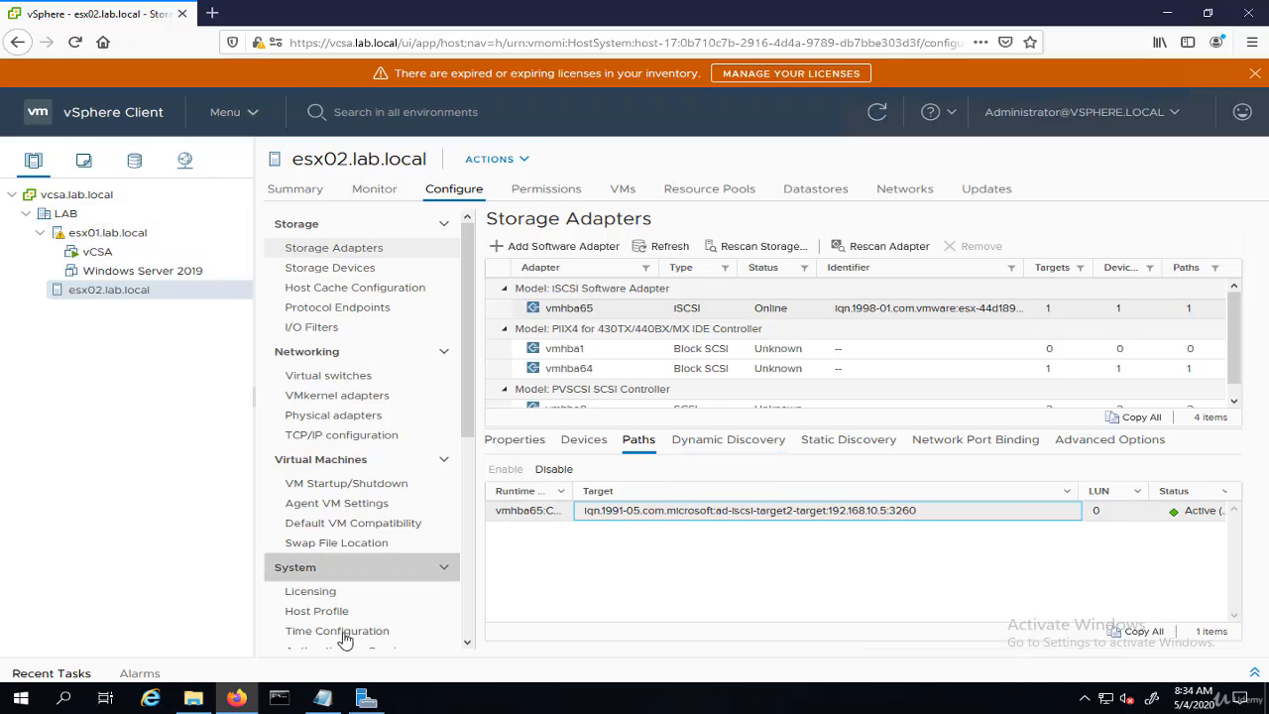
click(333, 704)
drag(629, 168, 343, 144)
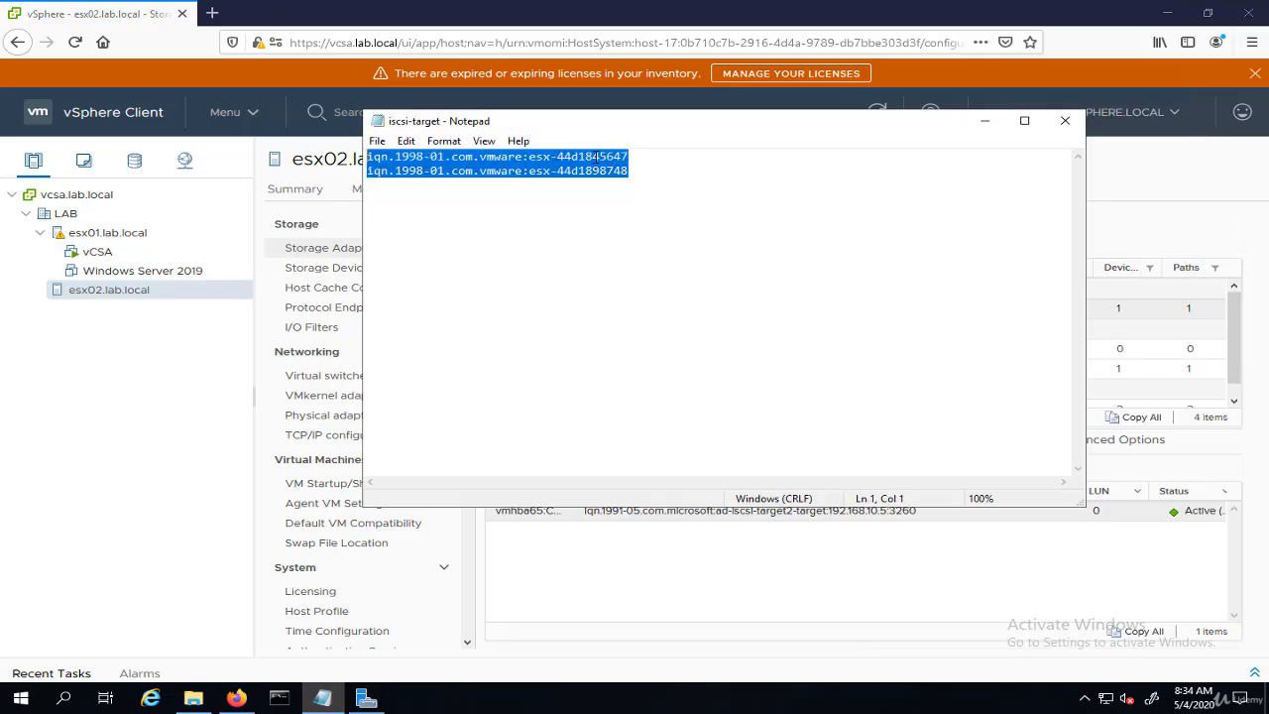
click(984, 121)
click(366, 699)
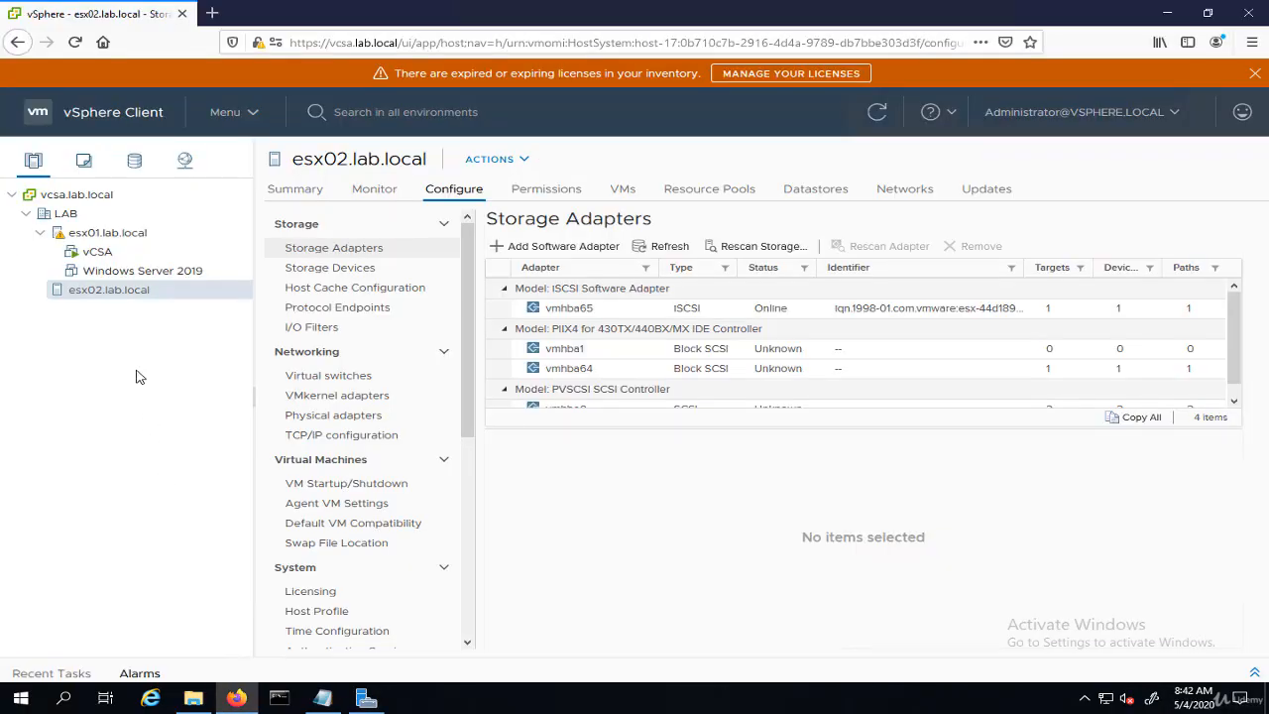
- Start the New Datastore wizard on esx01.lab.local
click(112, 238)
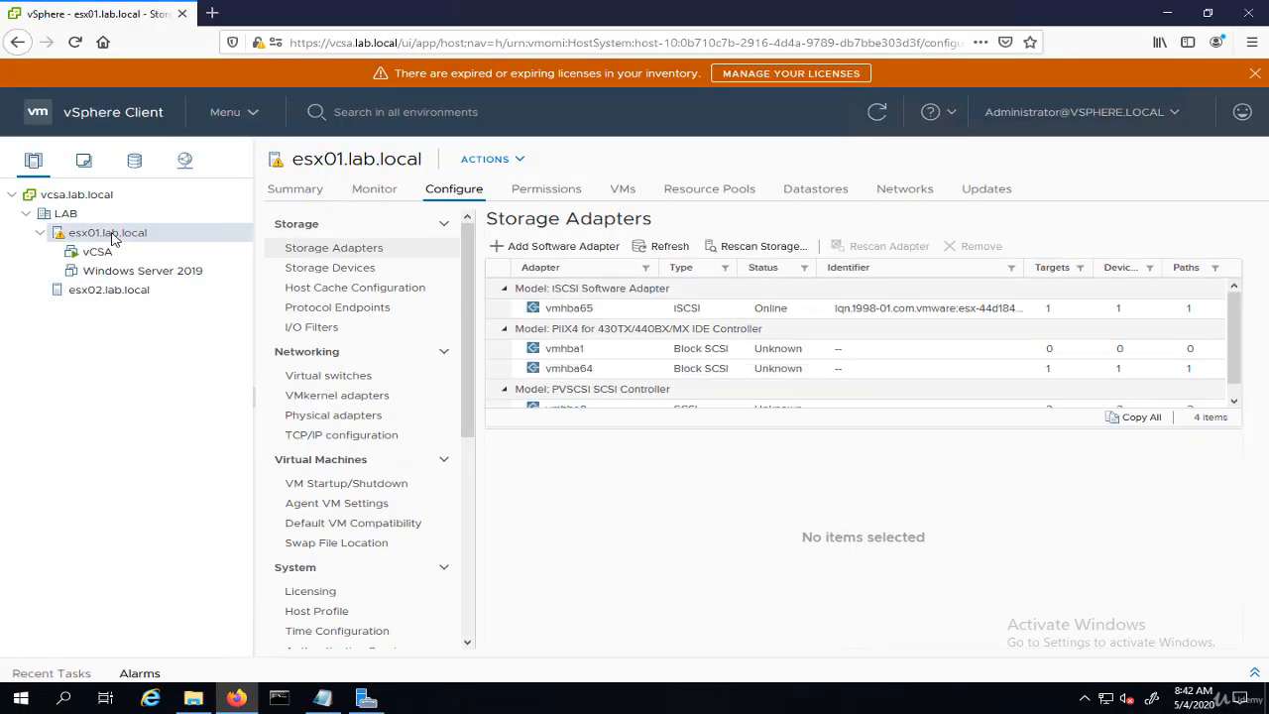
right_click(112, 238)
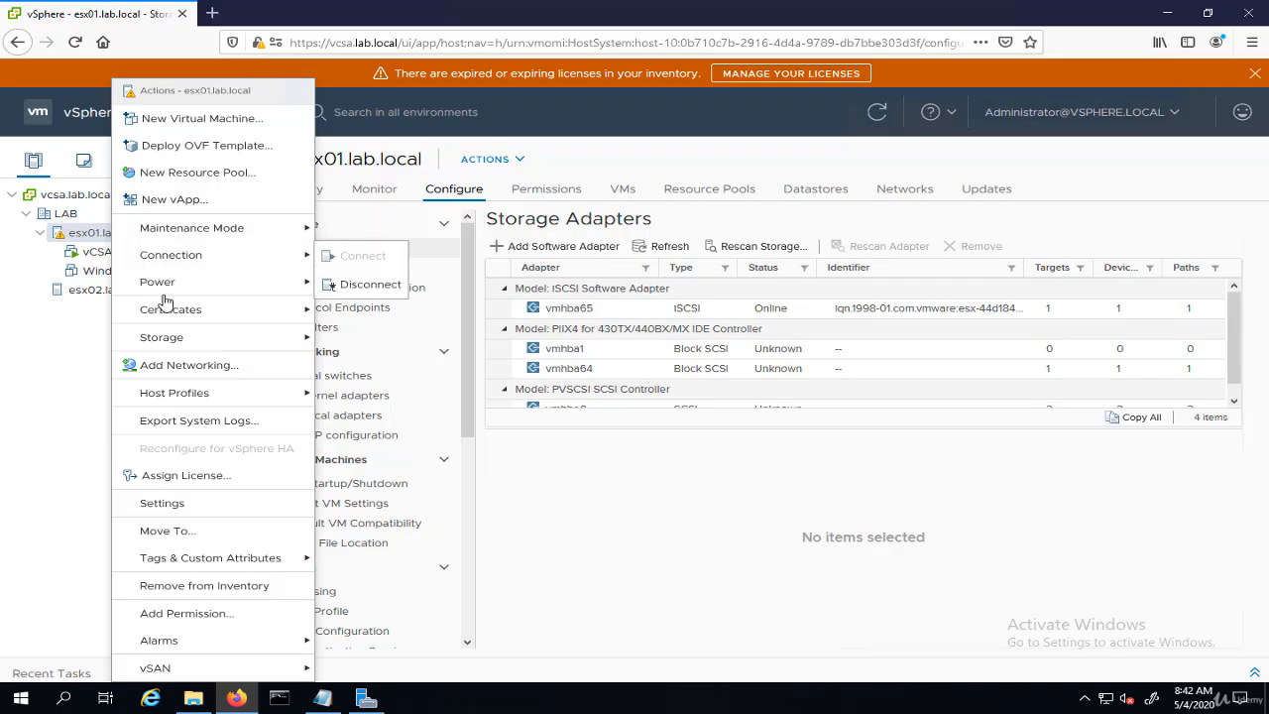
mouse_move(189, 347)
click(362, 339)
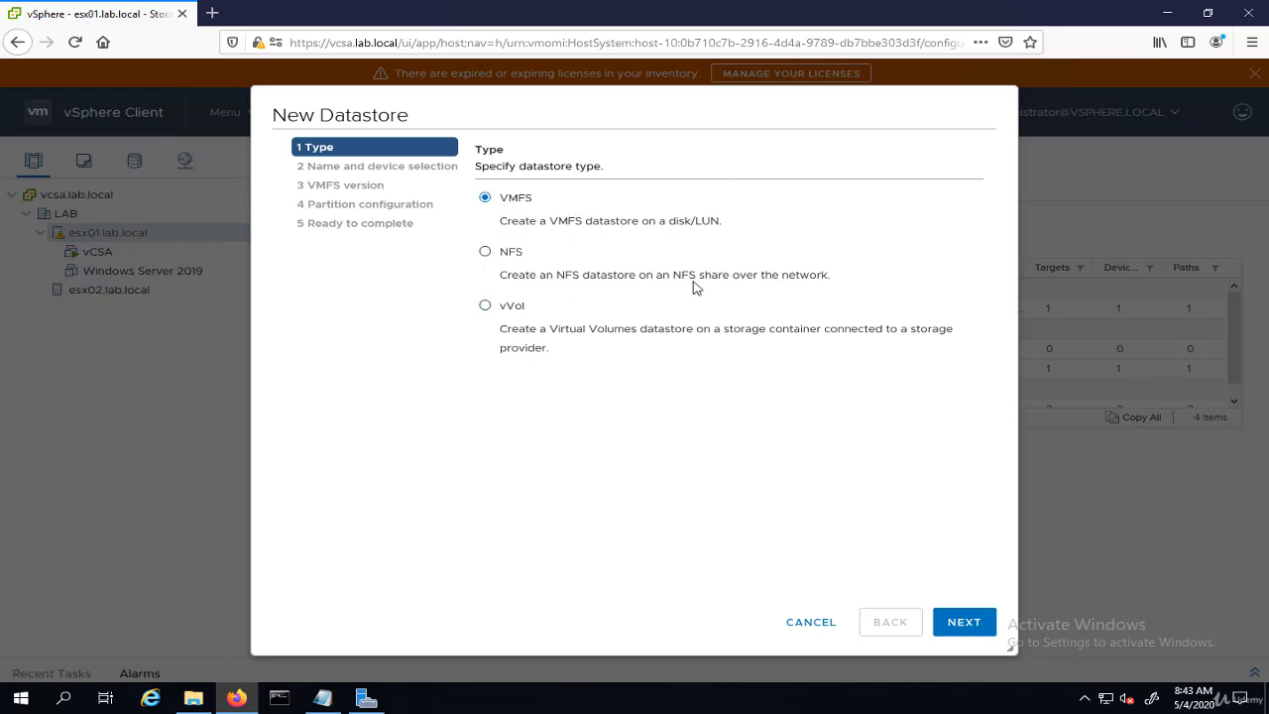
- Name the new VMFS datastore Datastore-iscsi and select the 40 GB MSFT iSCSI disk for it
click(964, 622)
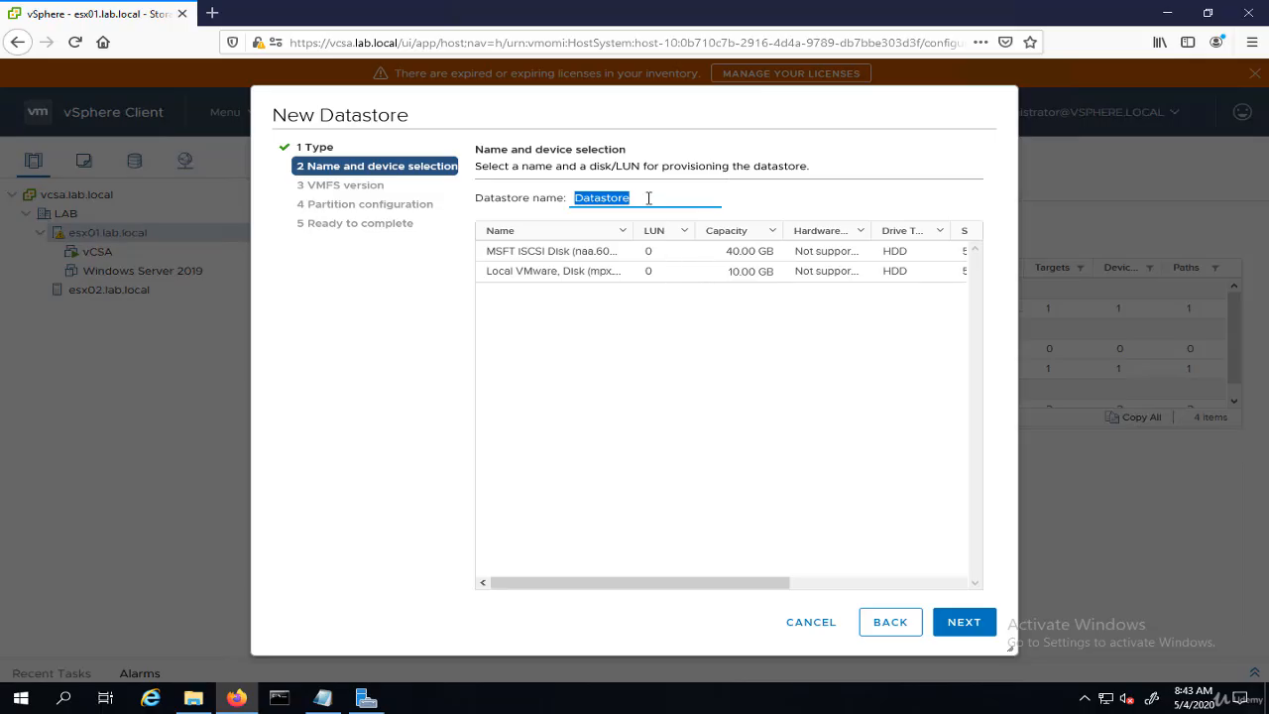
click(649, 198)
text(-iscsi)
key(ctrl+a)
click(507, 255)
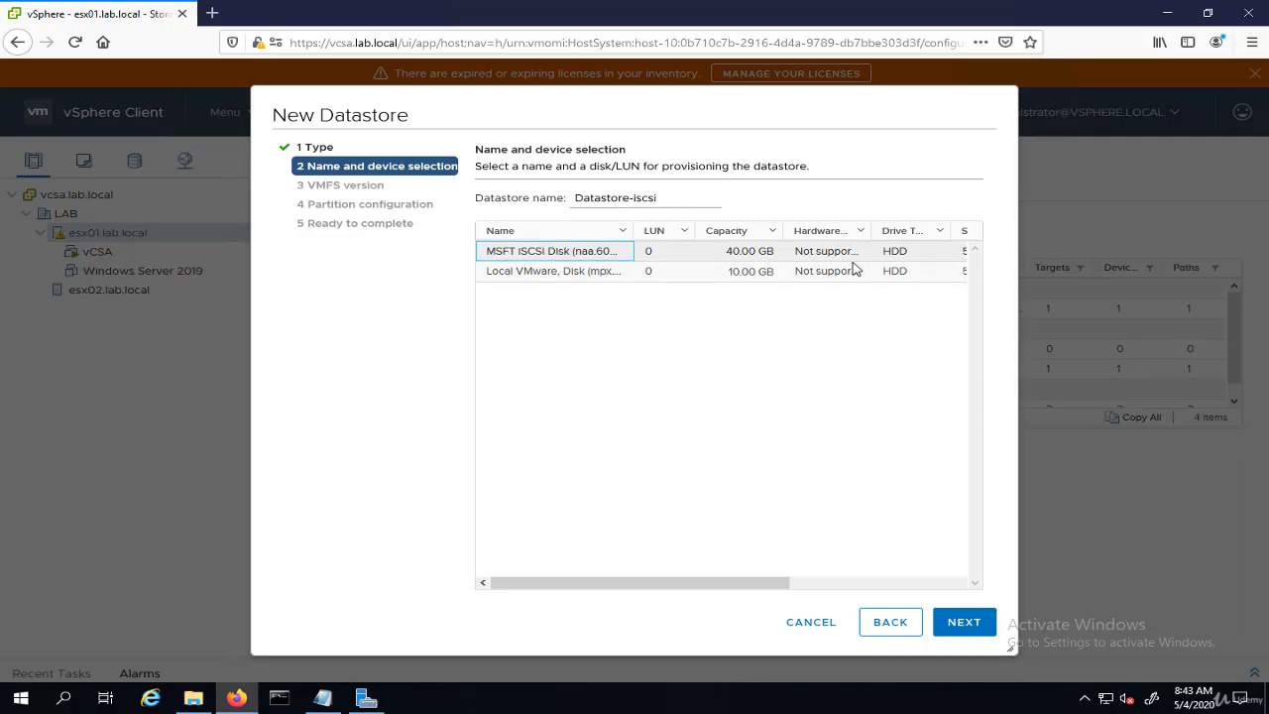
click(526, 278)
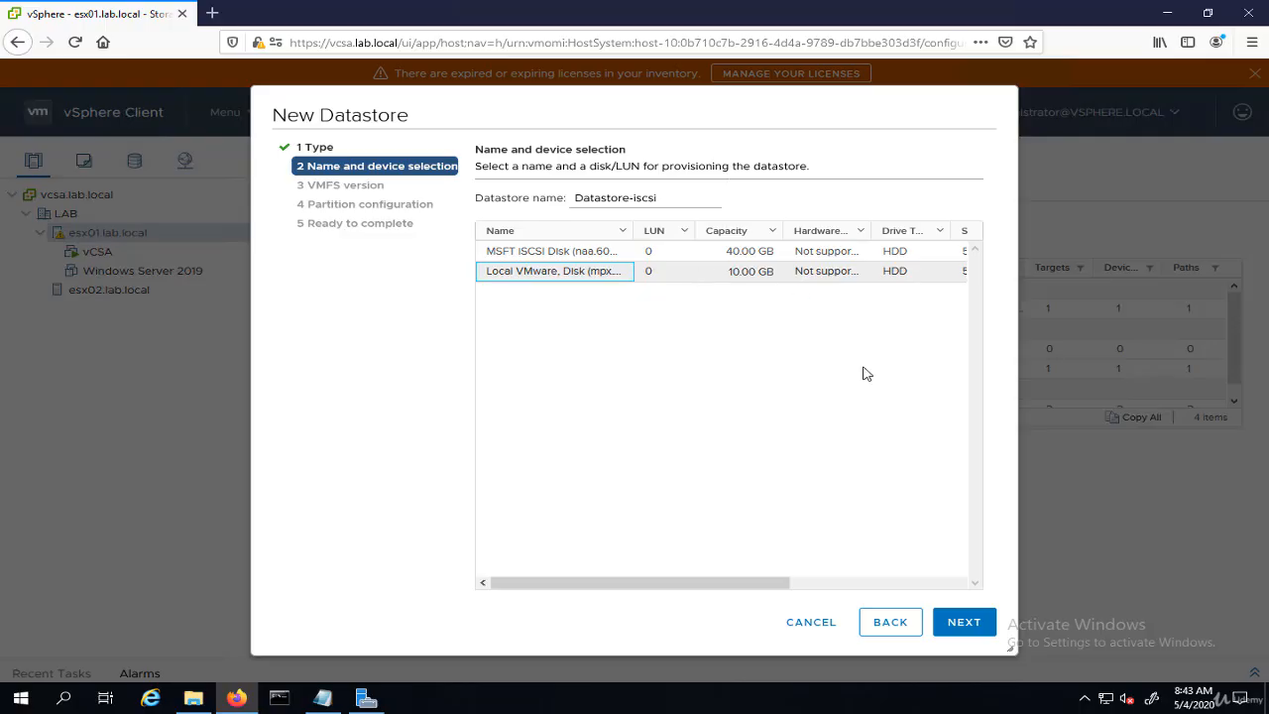
click(550, 253)
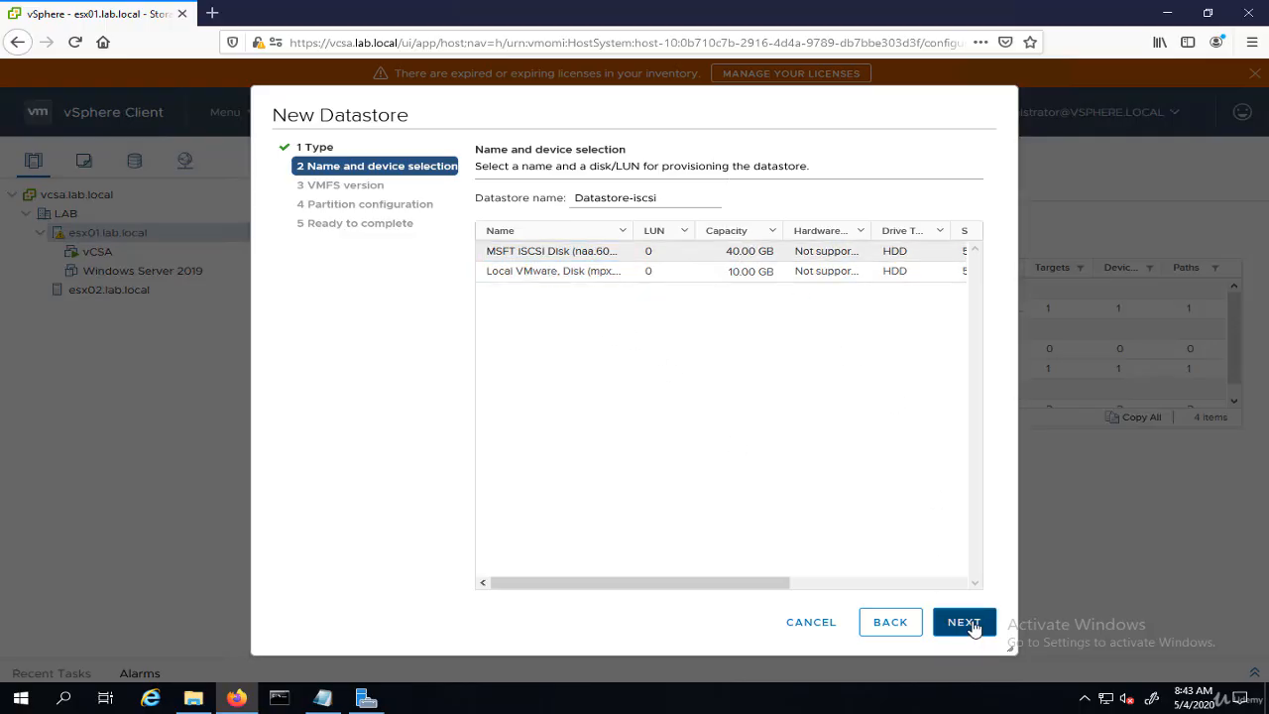
click(974, 628)
click(972, 625)
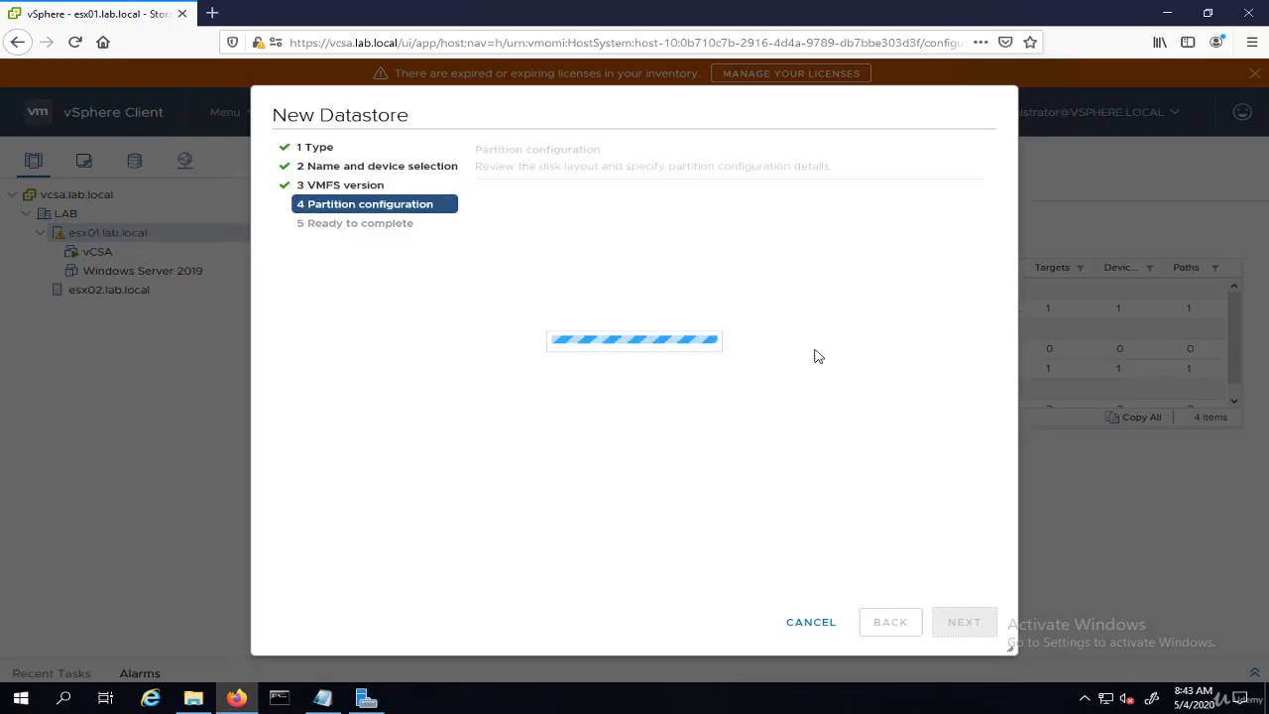
- Set the datastore size to 30 GB and finish creating the datastore
drag(845, 239, 806, 252)
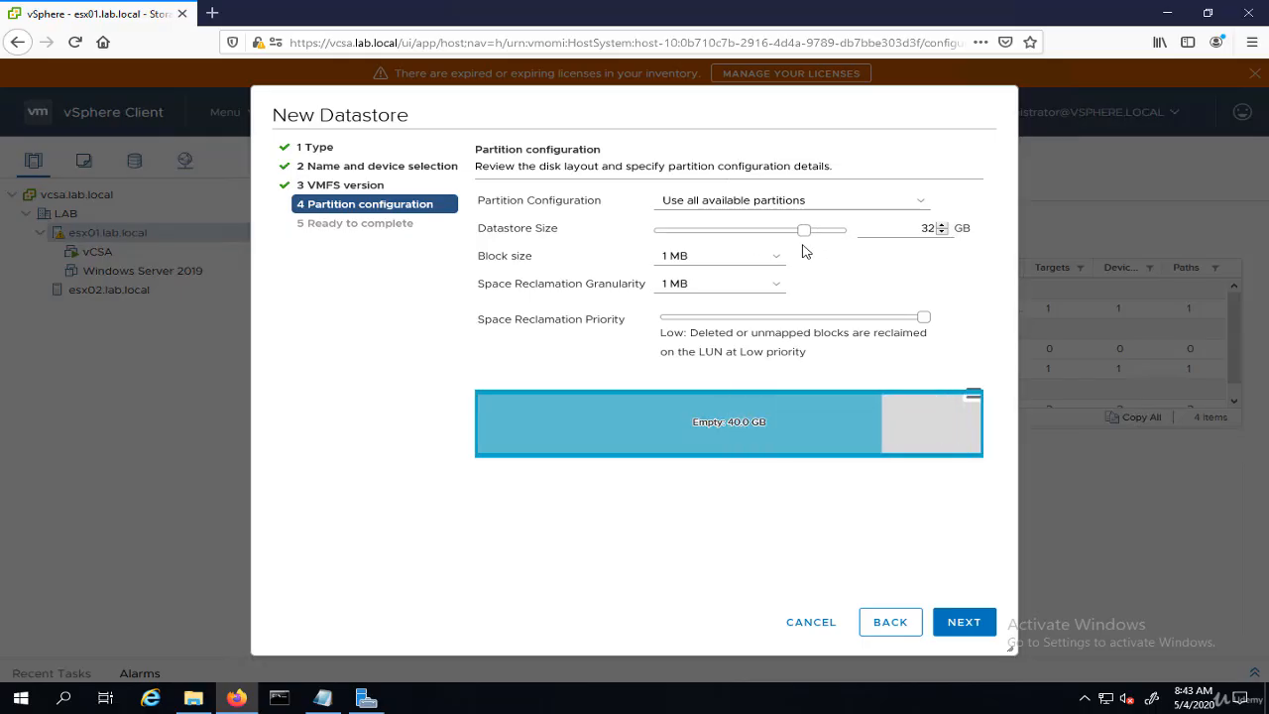
key(Left)
click(942, 232)
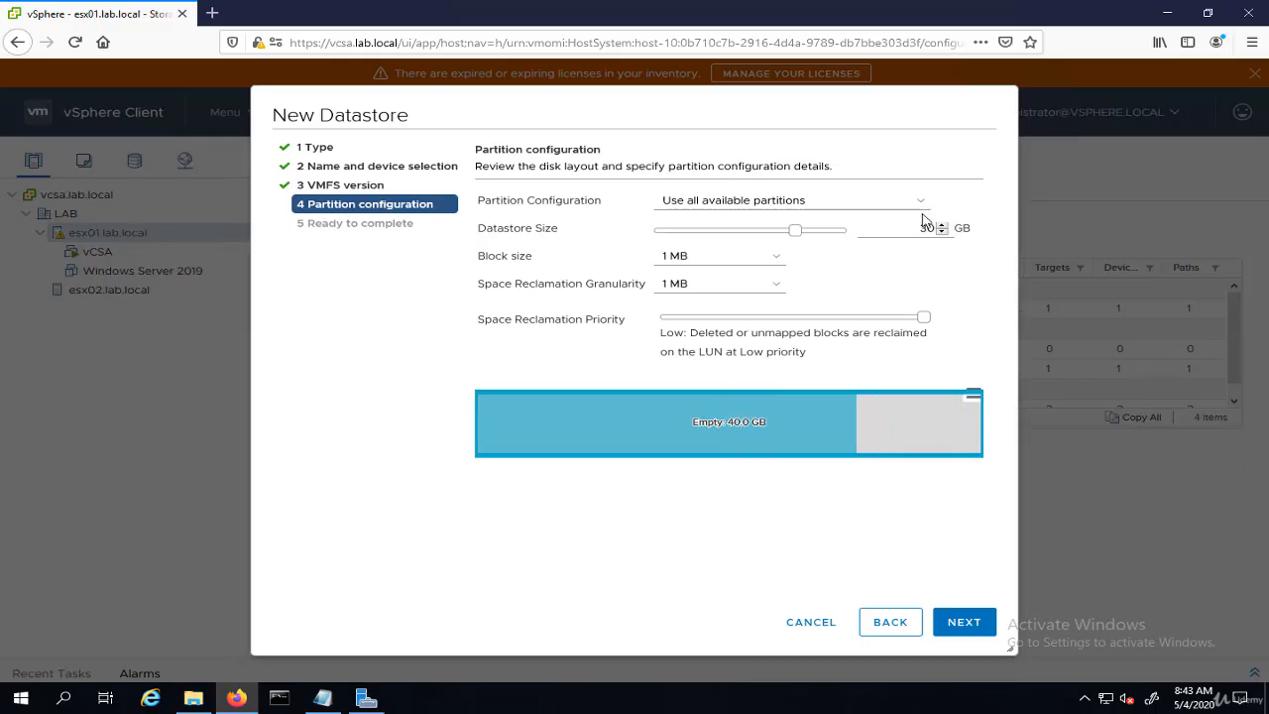
click(964, 623)
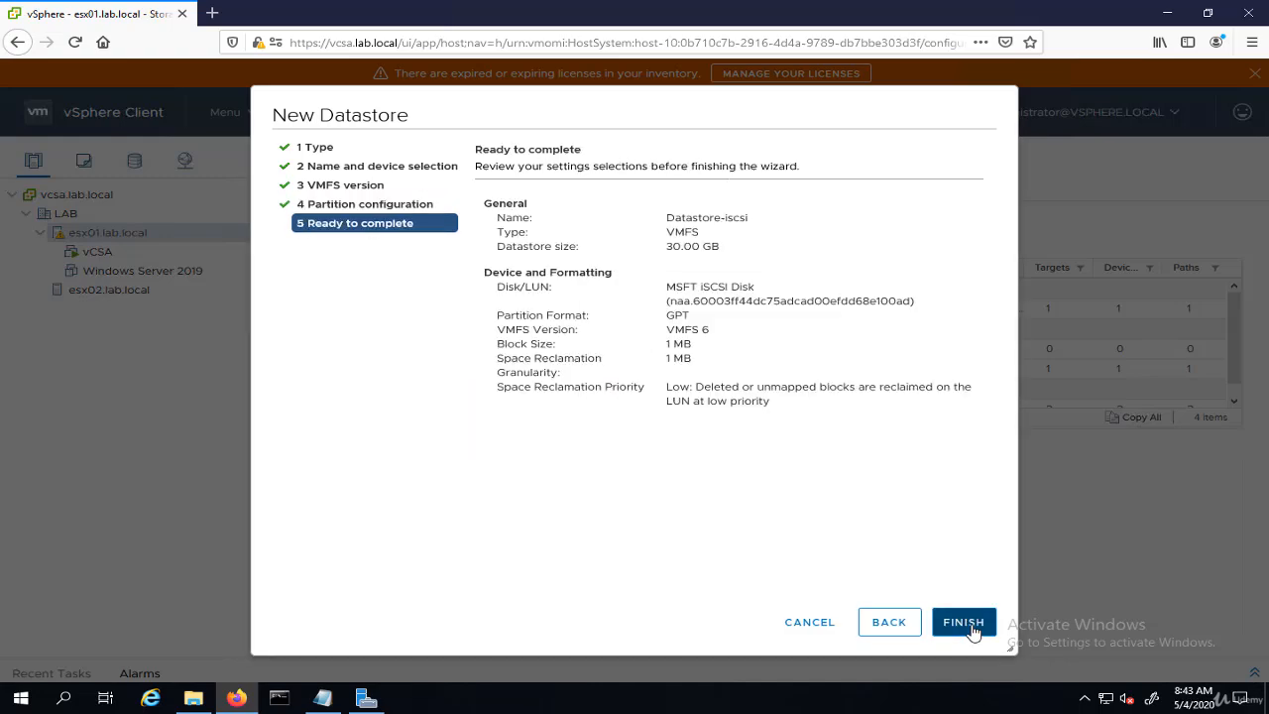
click(973, 632)
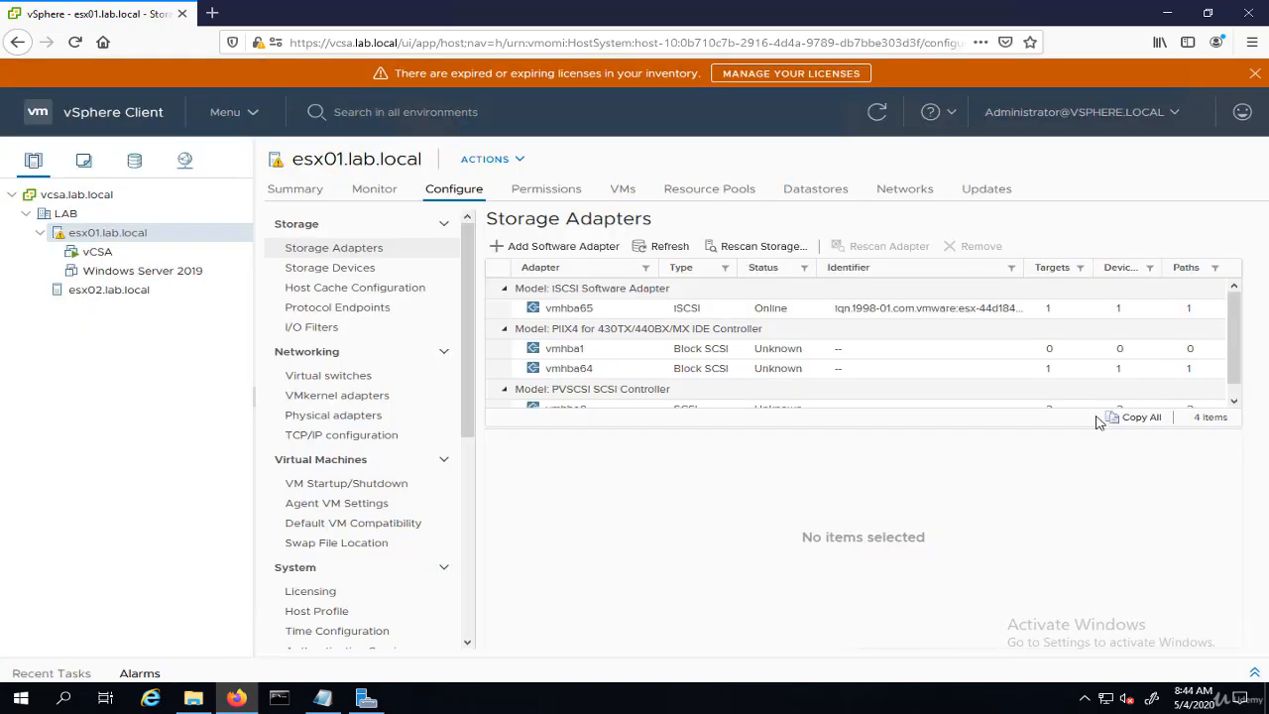
- Review the recent tasks and the LAB datacenter summary in the storage inventory
click(1255, 673)
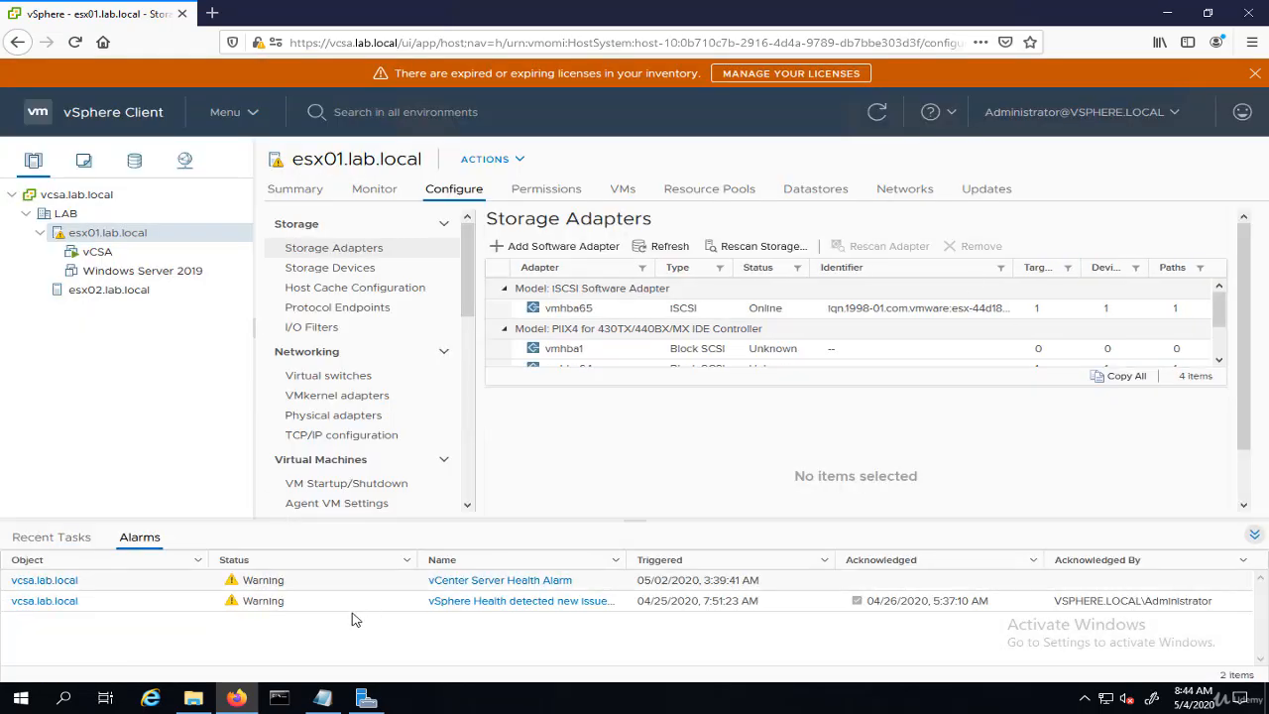
click(61, 542)
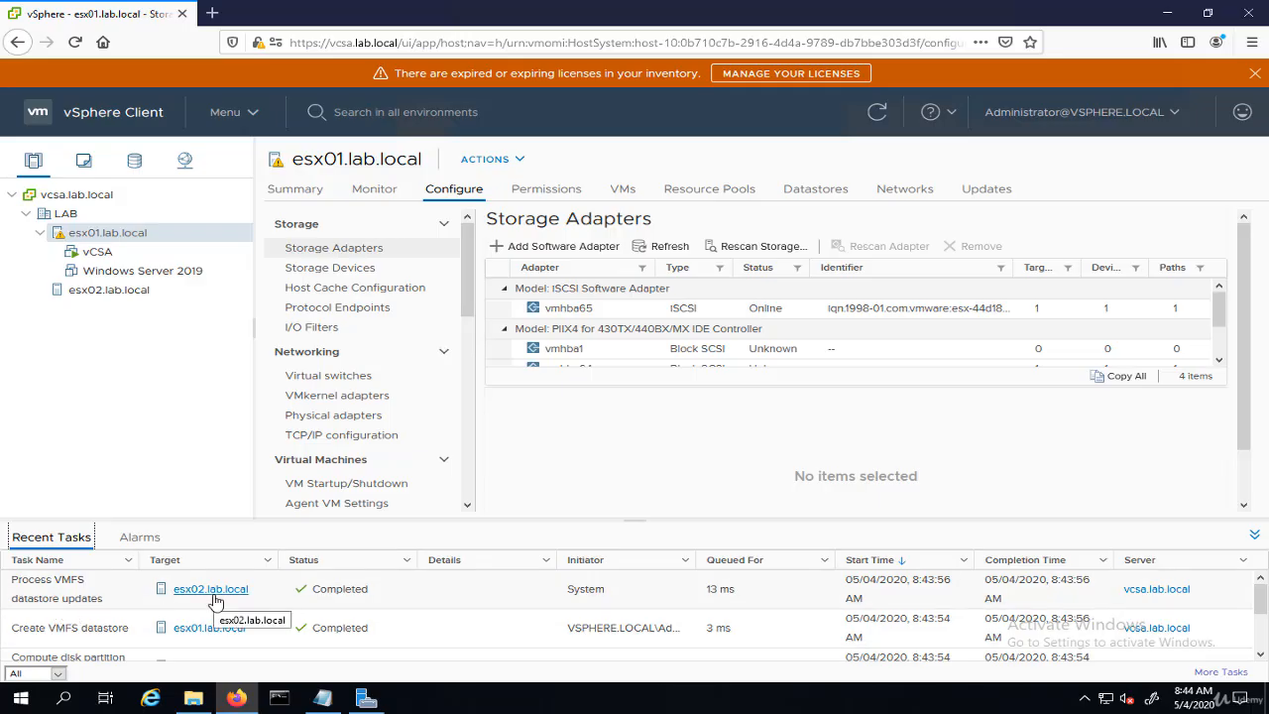
click(135, 162)
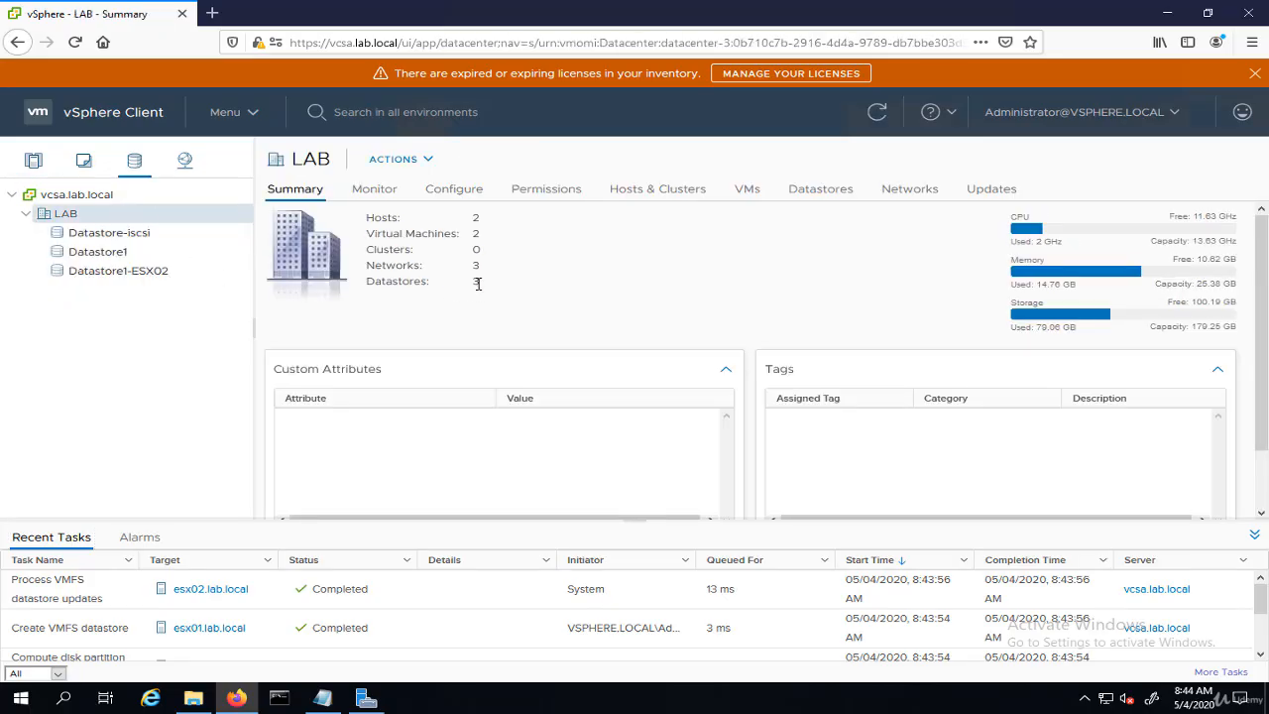
double_click(477, 281)
- Check which hosts are connected to Datastore1, Datastore1-ESX02 and Datastore-iscsi
click(107, 259)
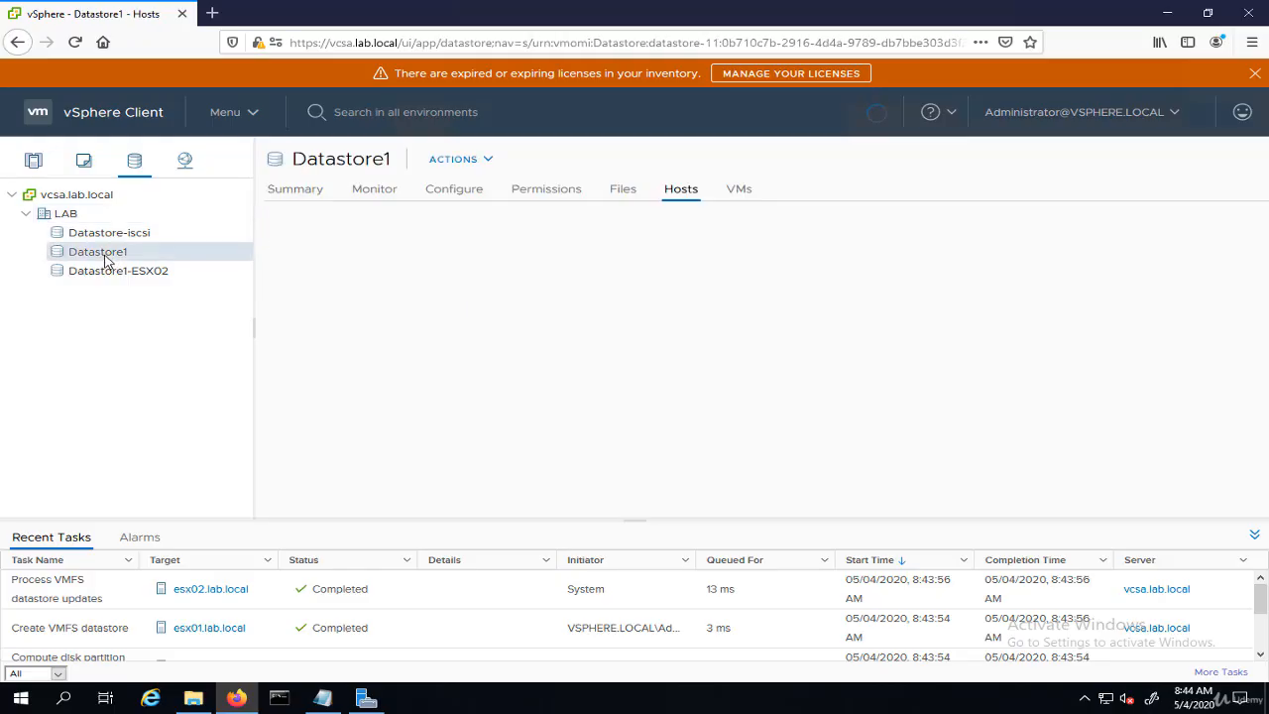
click(161, 274)
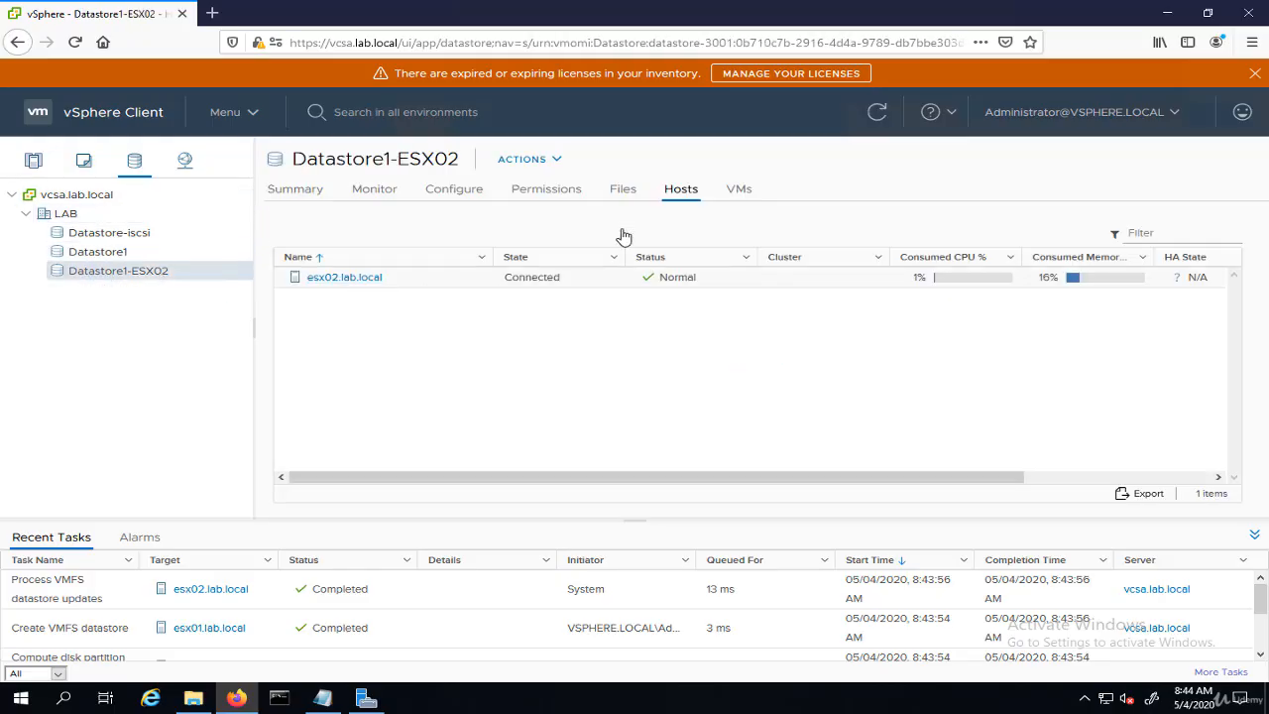
click(144, 234)
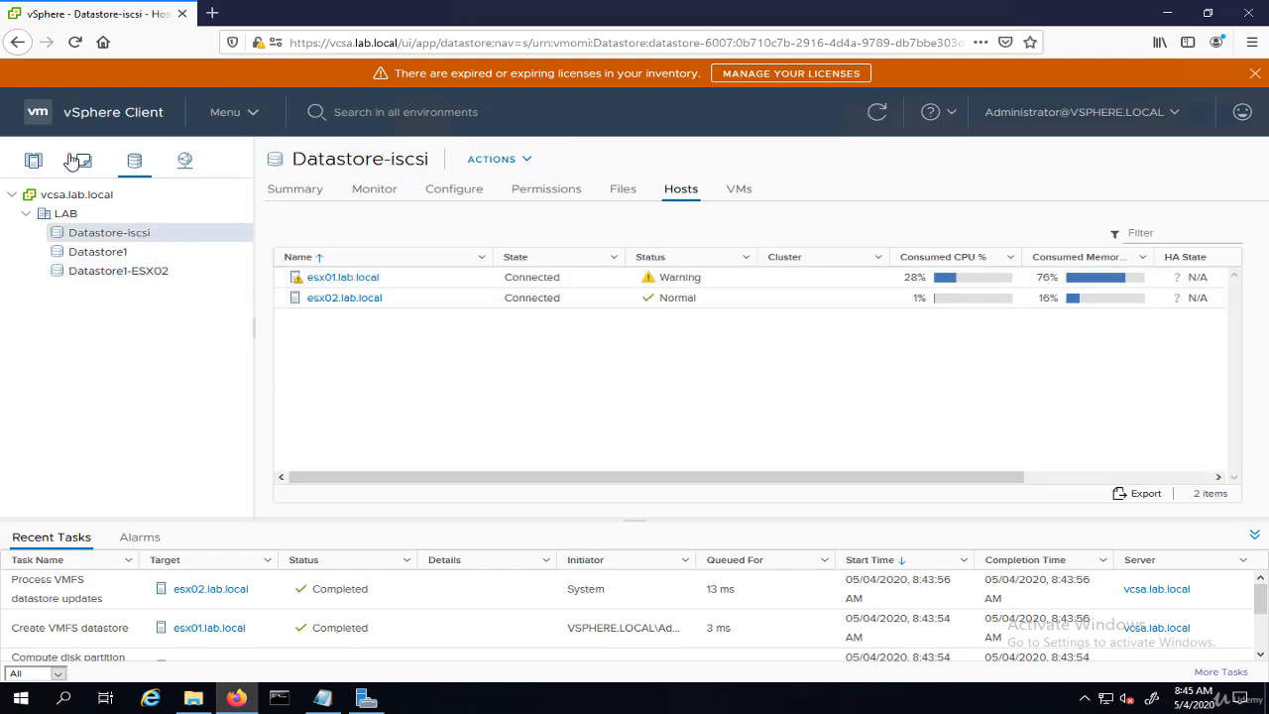
- Compare the datastores listed for esx02.lab.local and esx01.lab.local
click(34, 160)
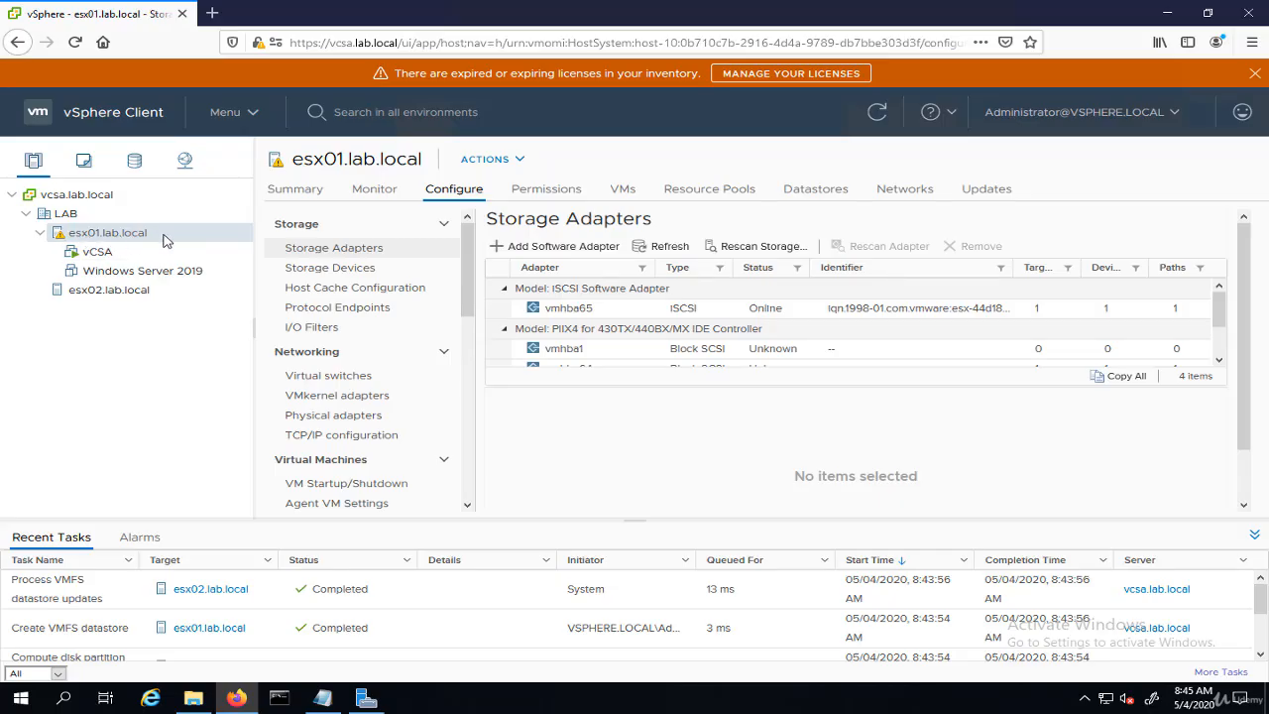
click(107, 292)
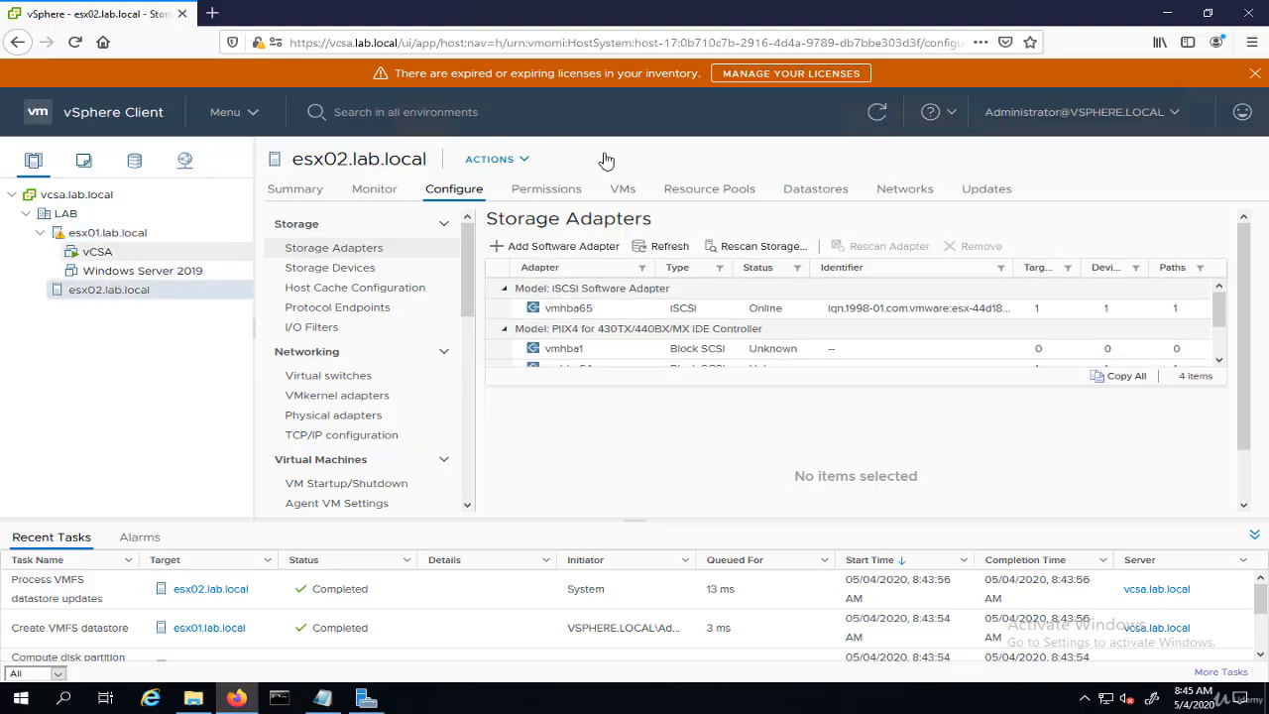
click(817, 192)
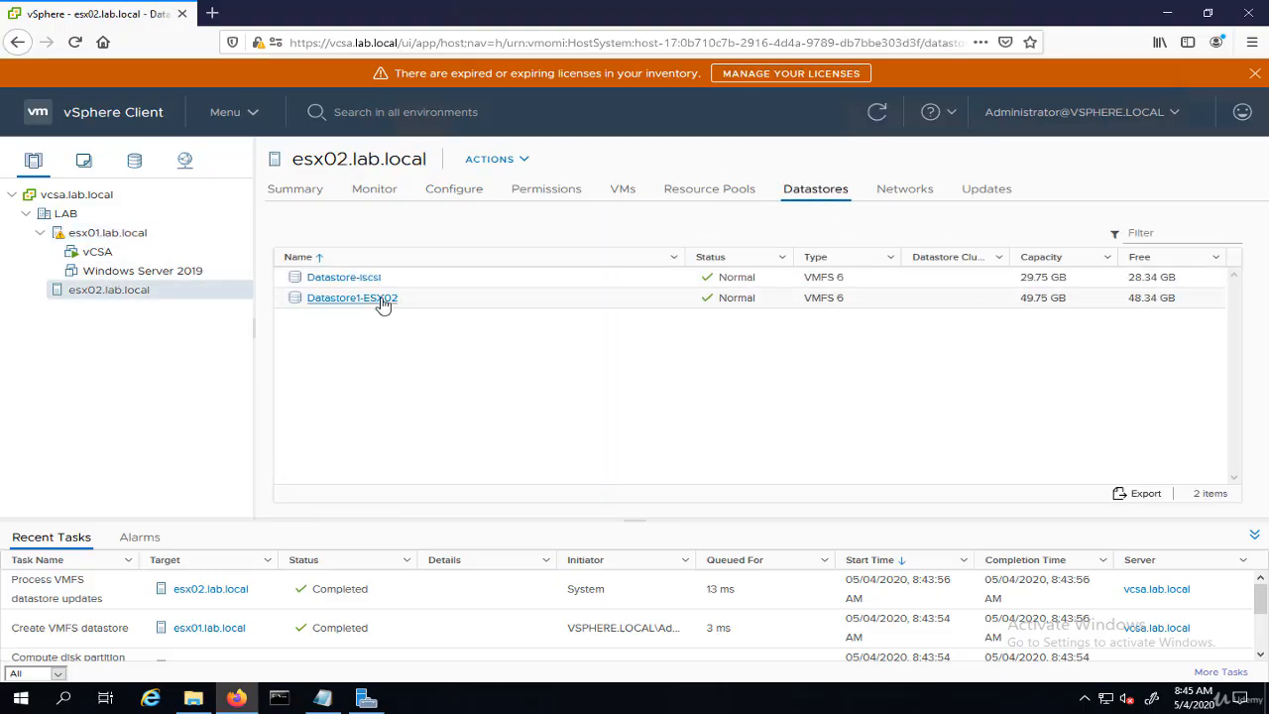
click(136, 160)
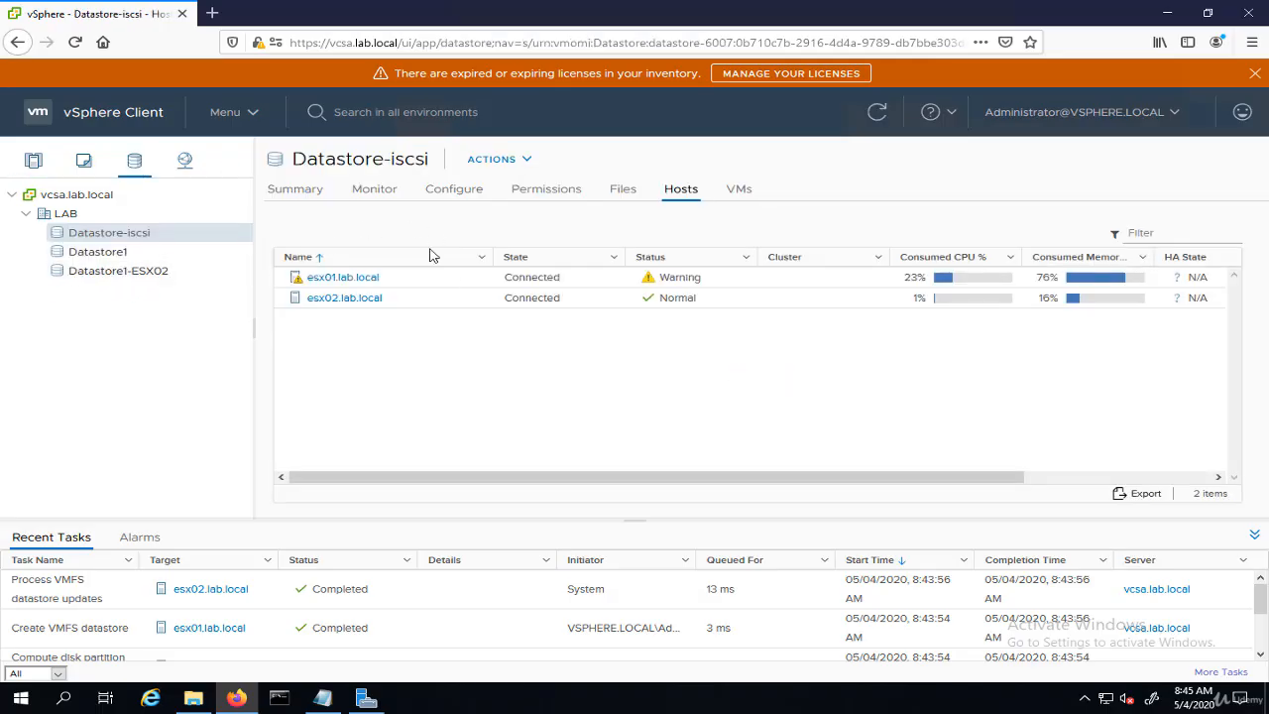
click(368, 298)
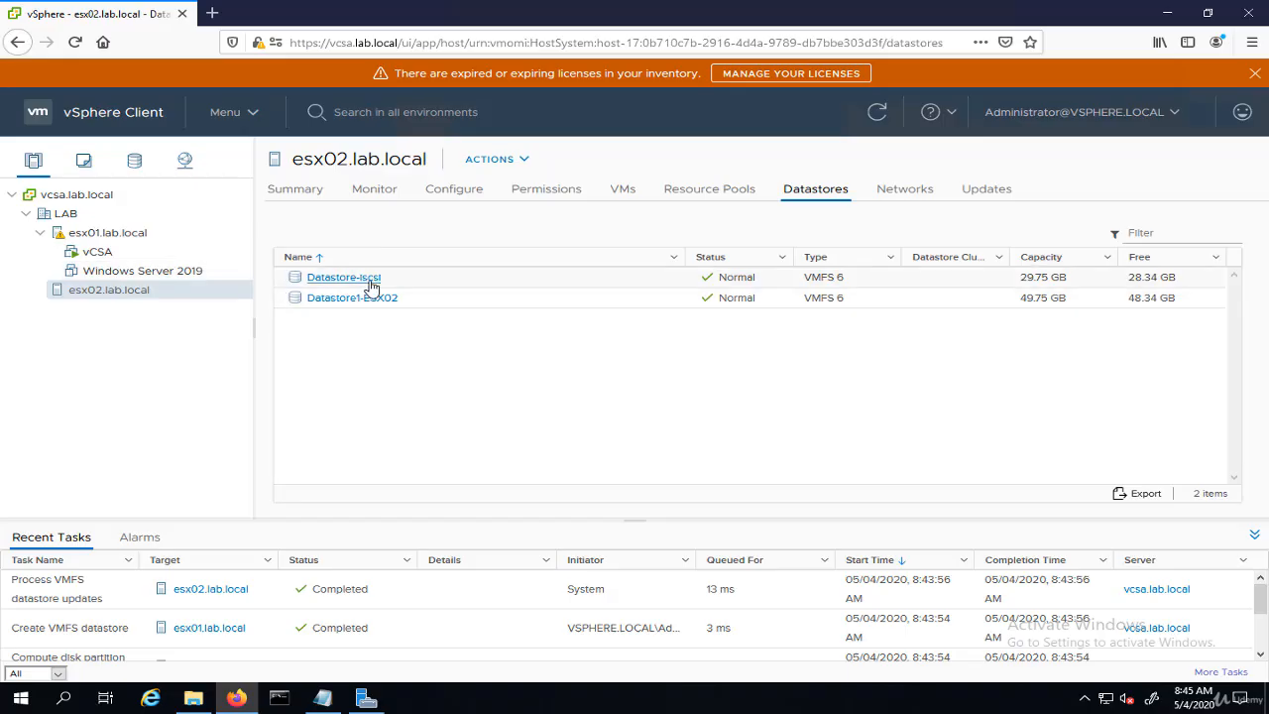
click(128, 237)
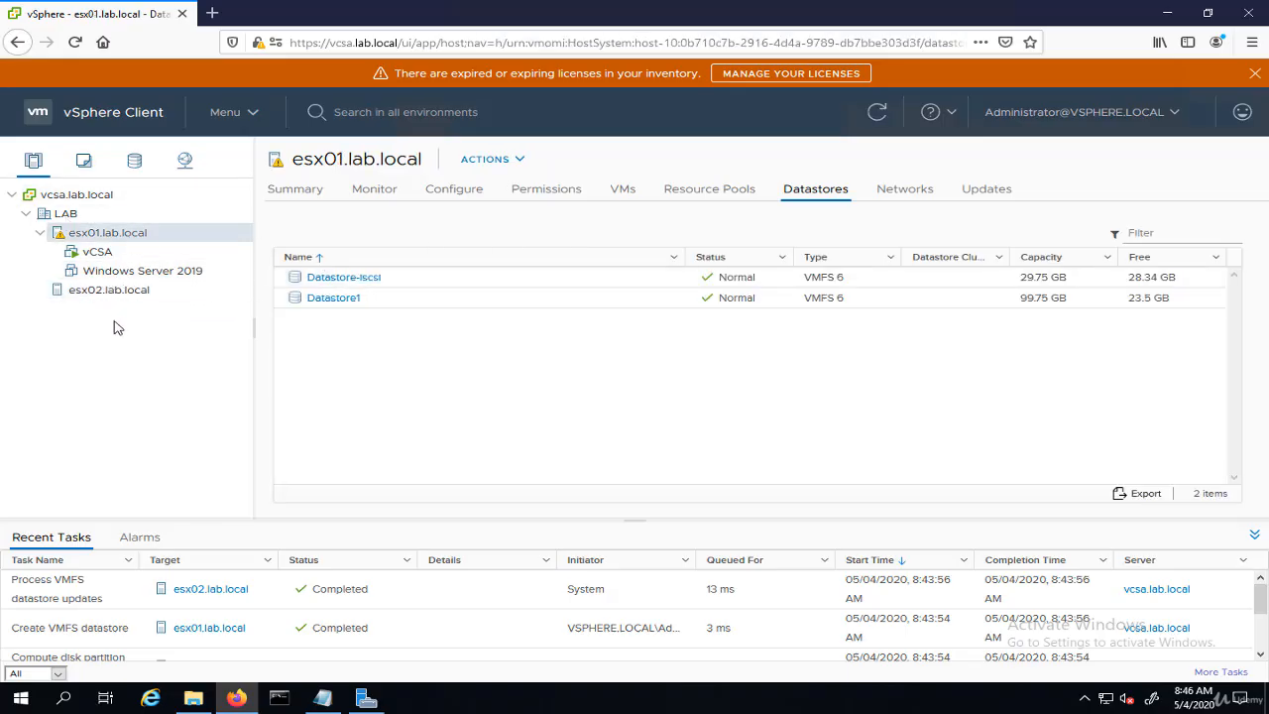
- Start migrating the Windows Server 2019 VM, changing both its compute resource and storage
right_click(115, 270)
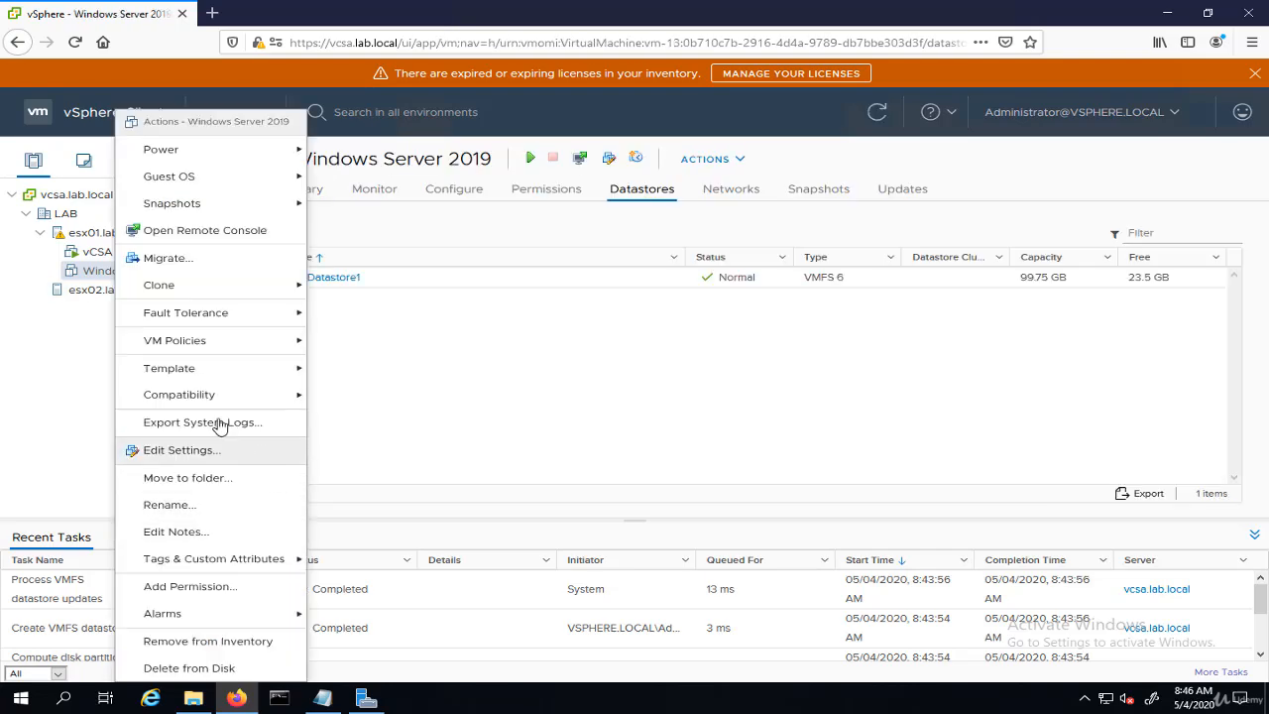
click(181, 262)
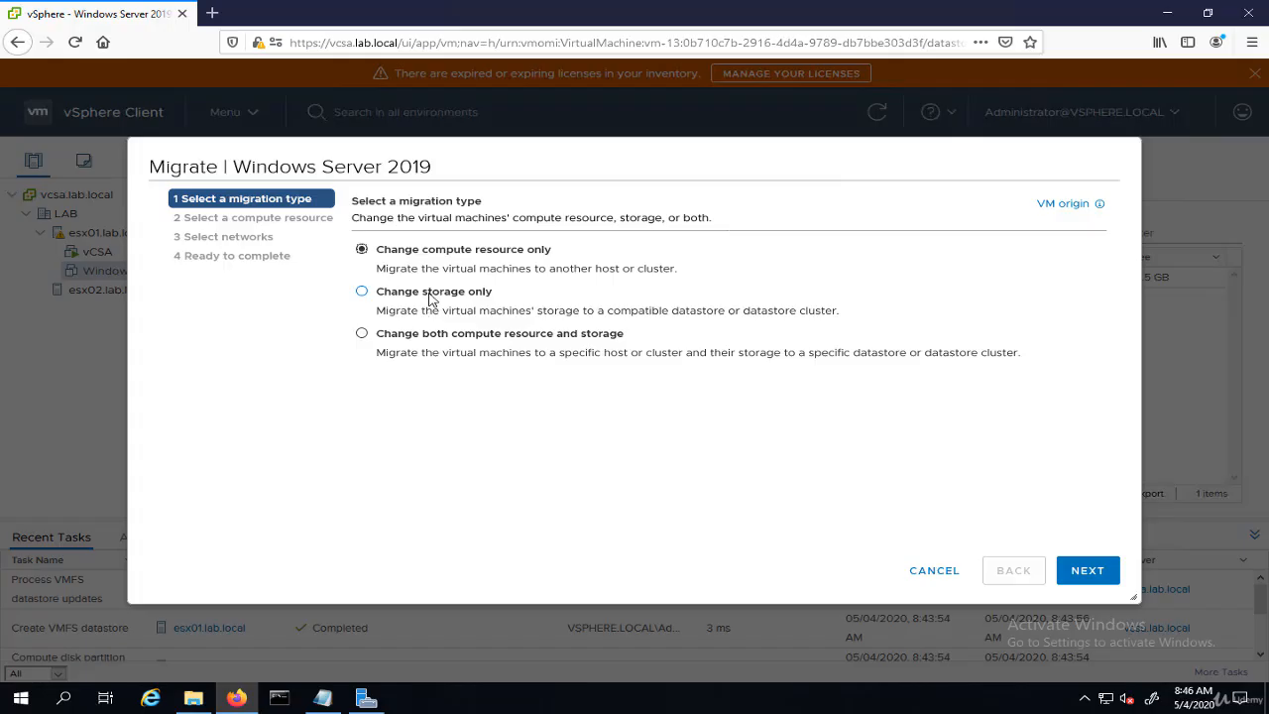
click(433, 291)
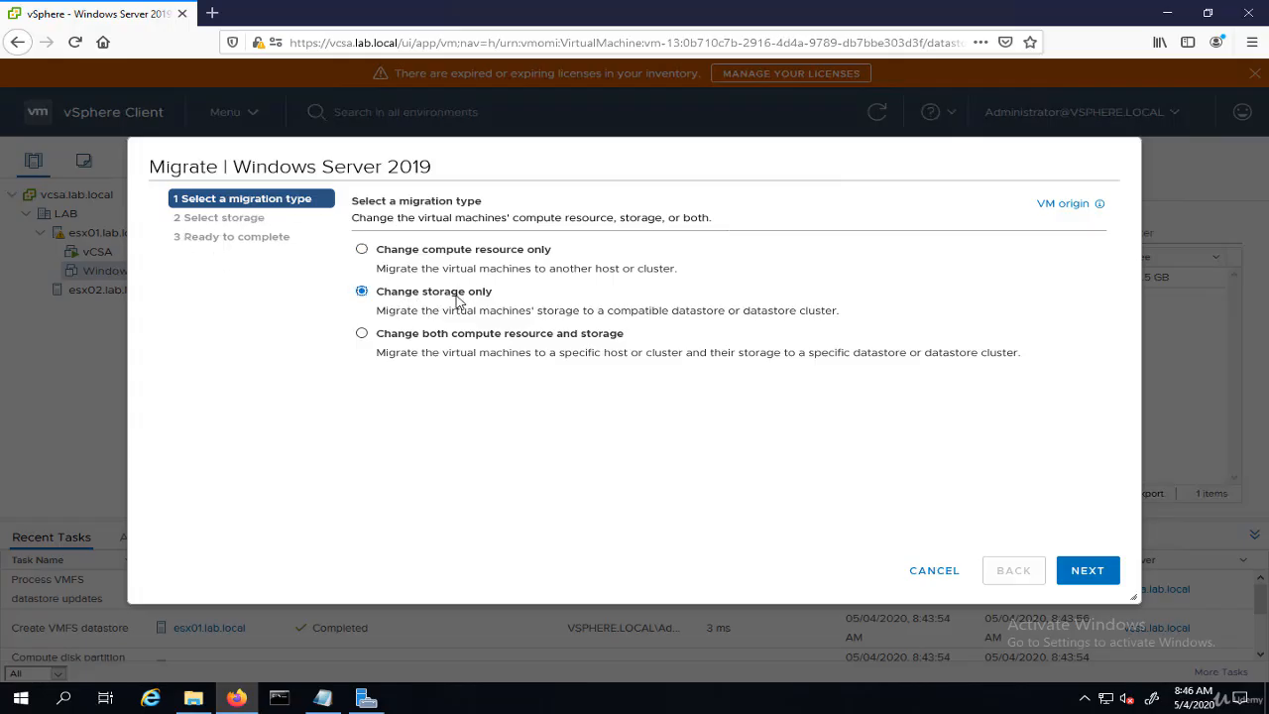
click(396, 337)
click(1088, 572)
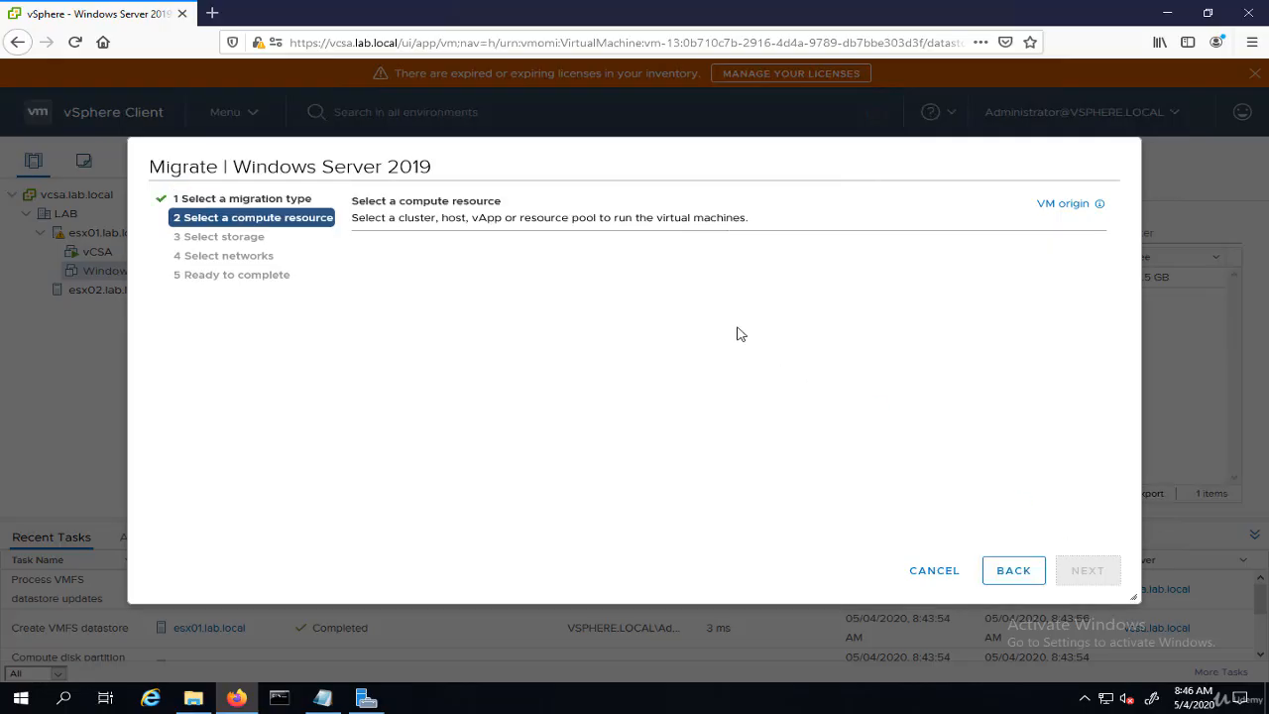
- Pick esx02.lab.local as the compute resource and Datastore-iscsi as the destination storage
click(379, 284)
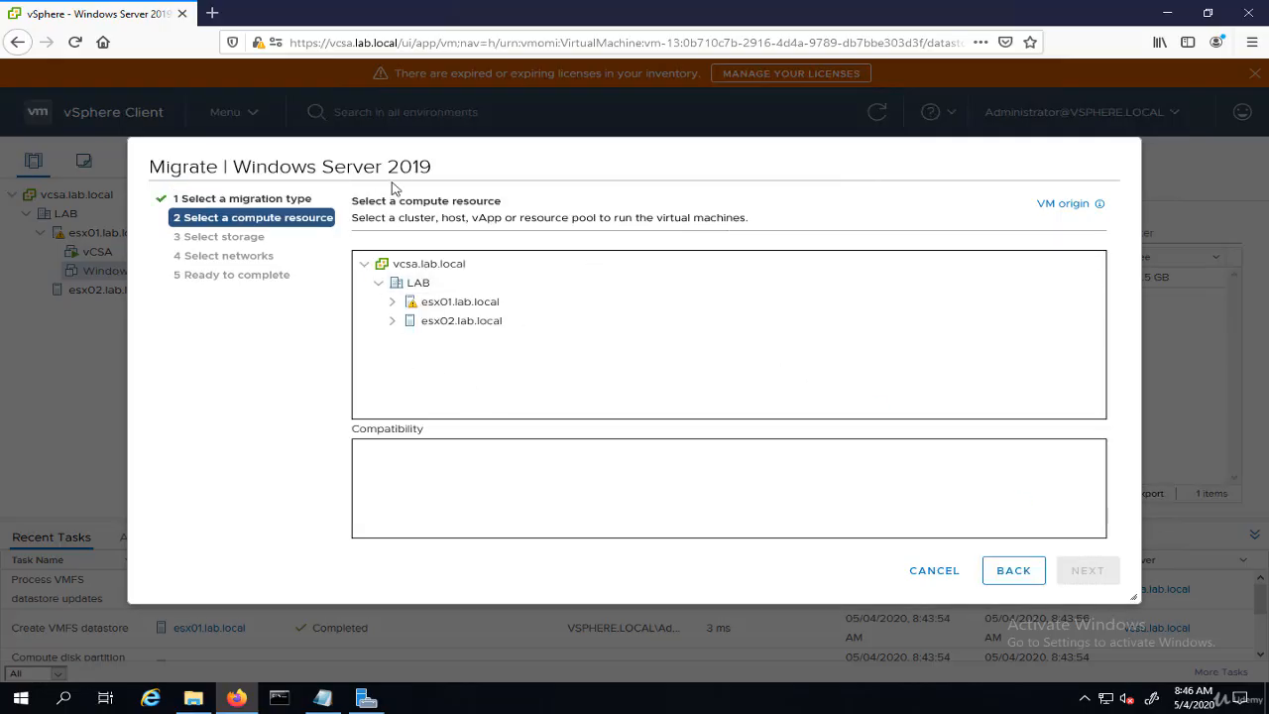
drag(504, 170, 849, 223)
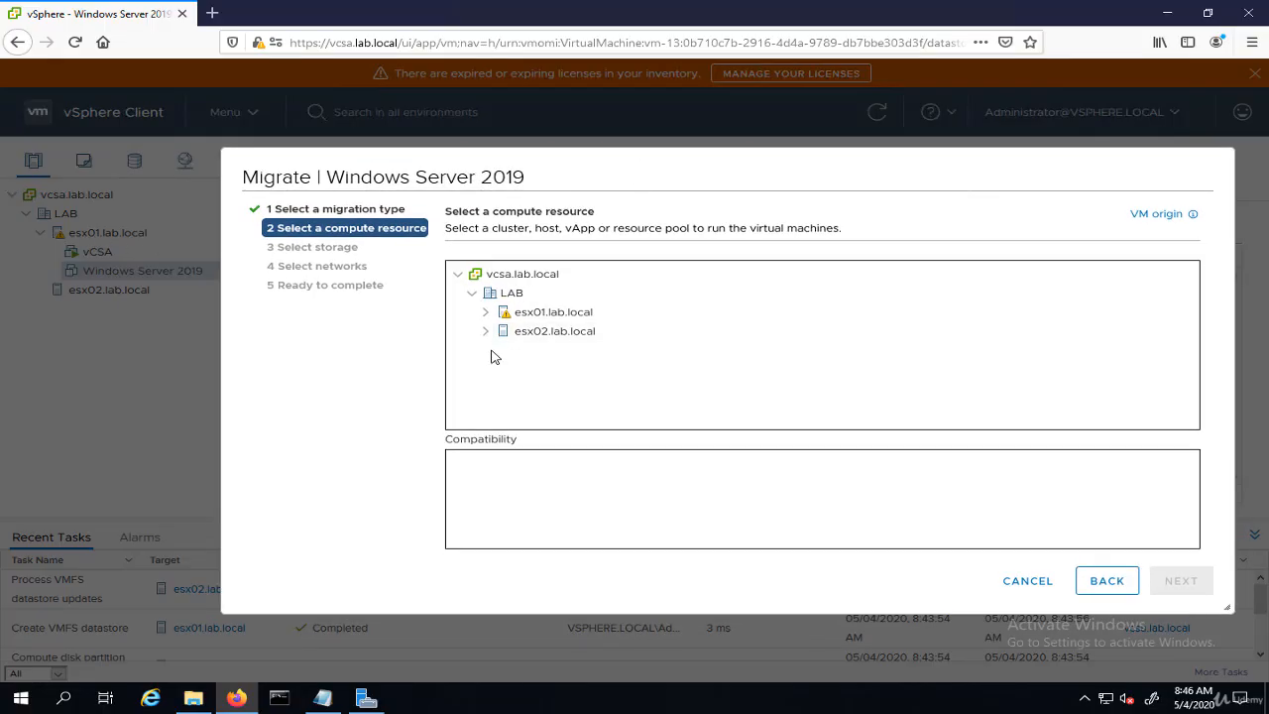
click(535, 335)
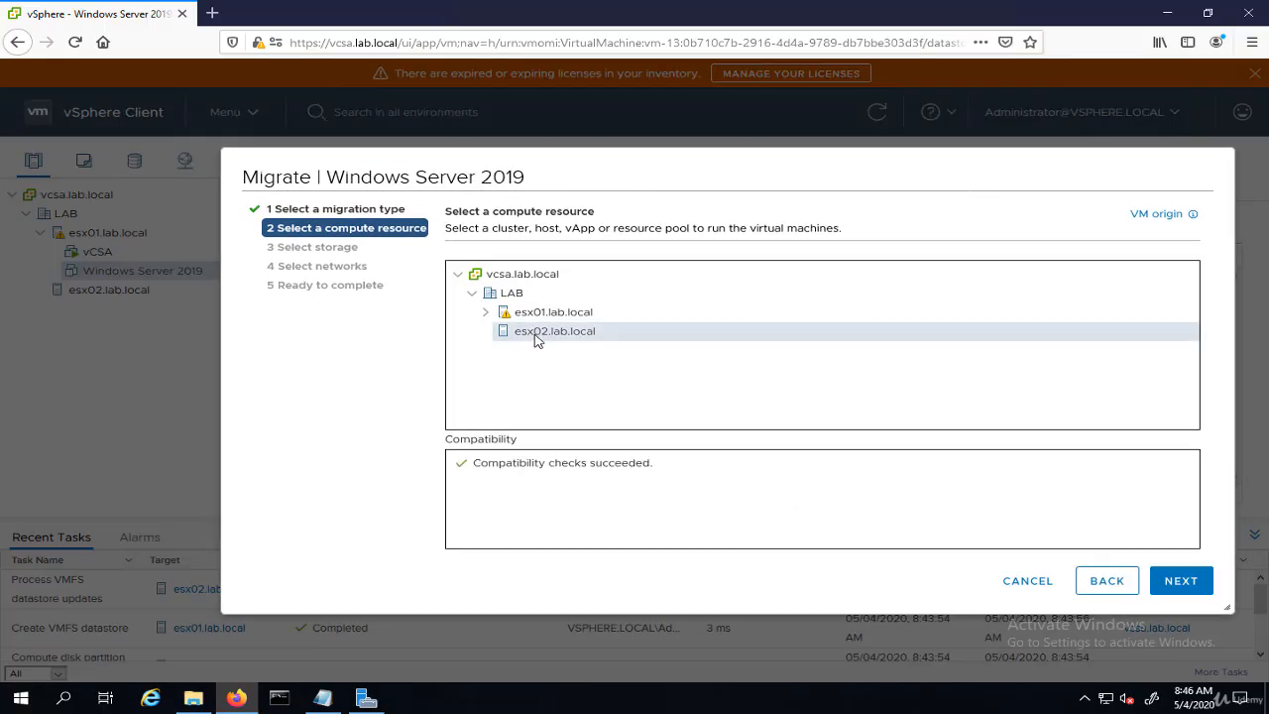
click(1203, 593)
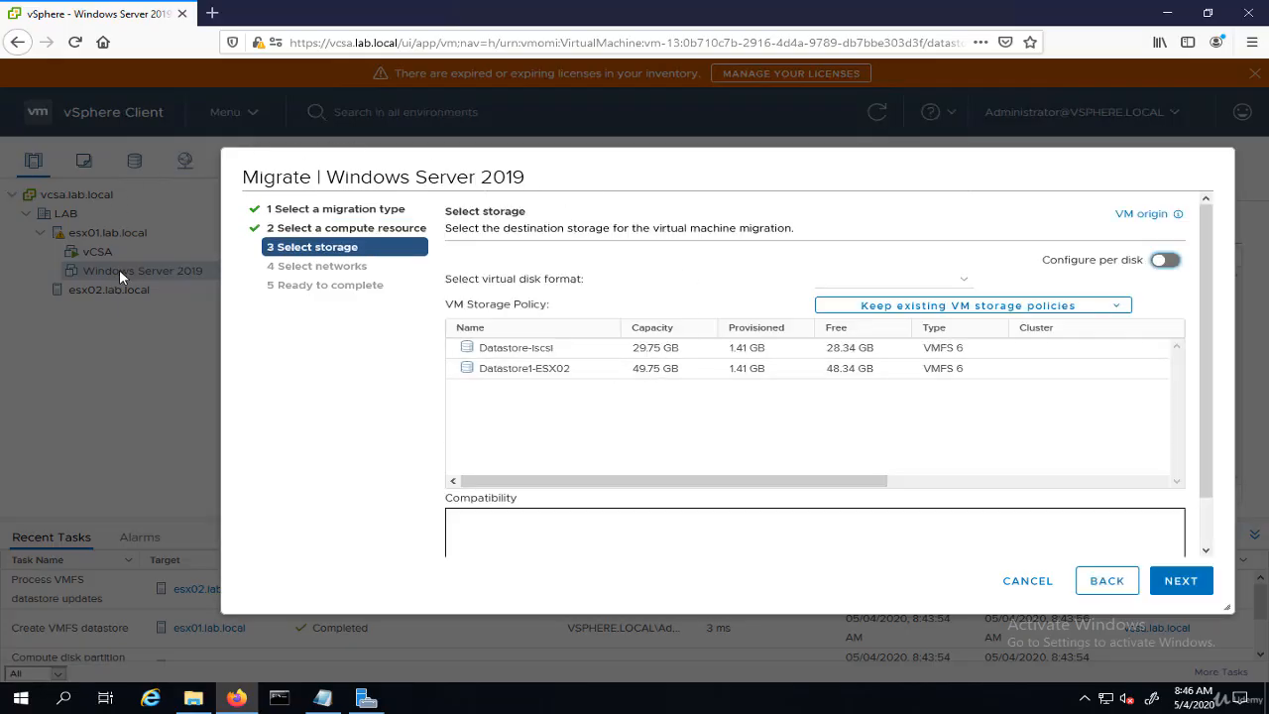
click(541, 357)
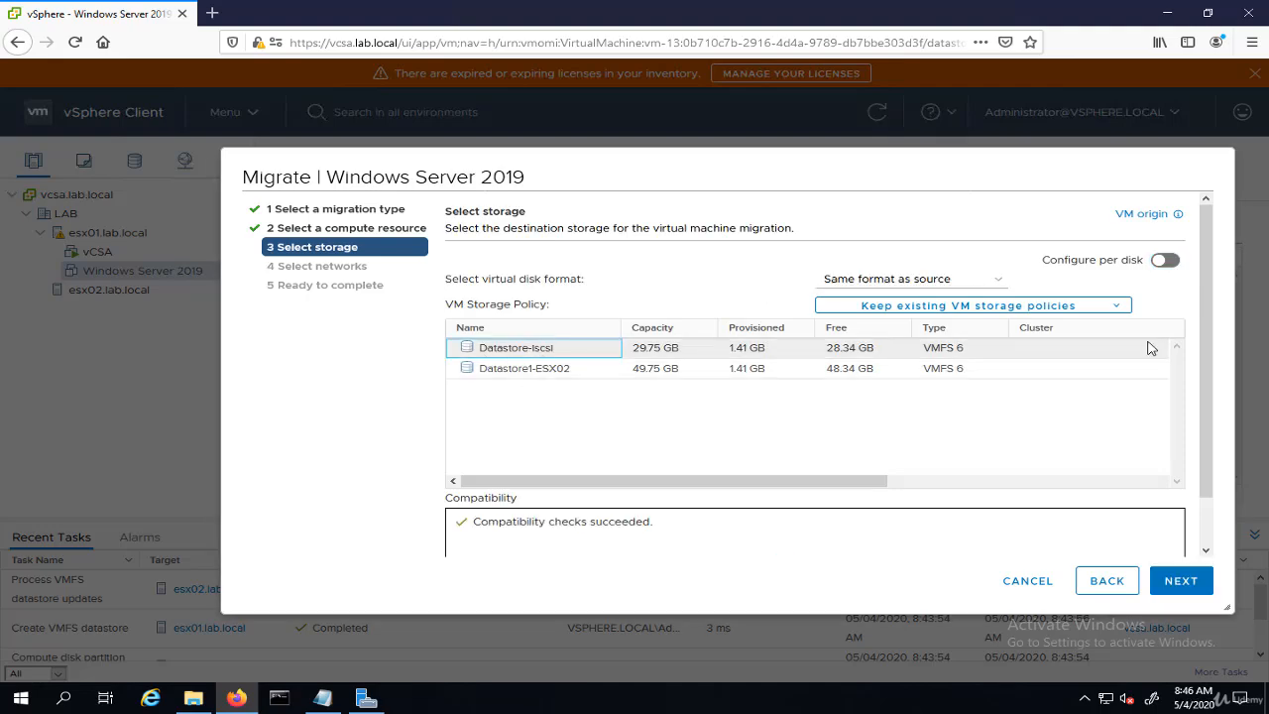
click(1180, 582)
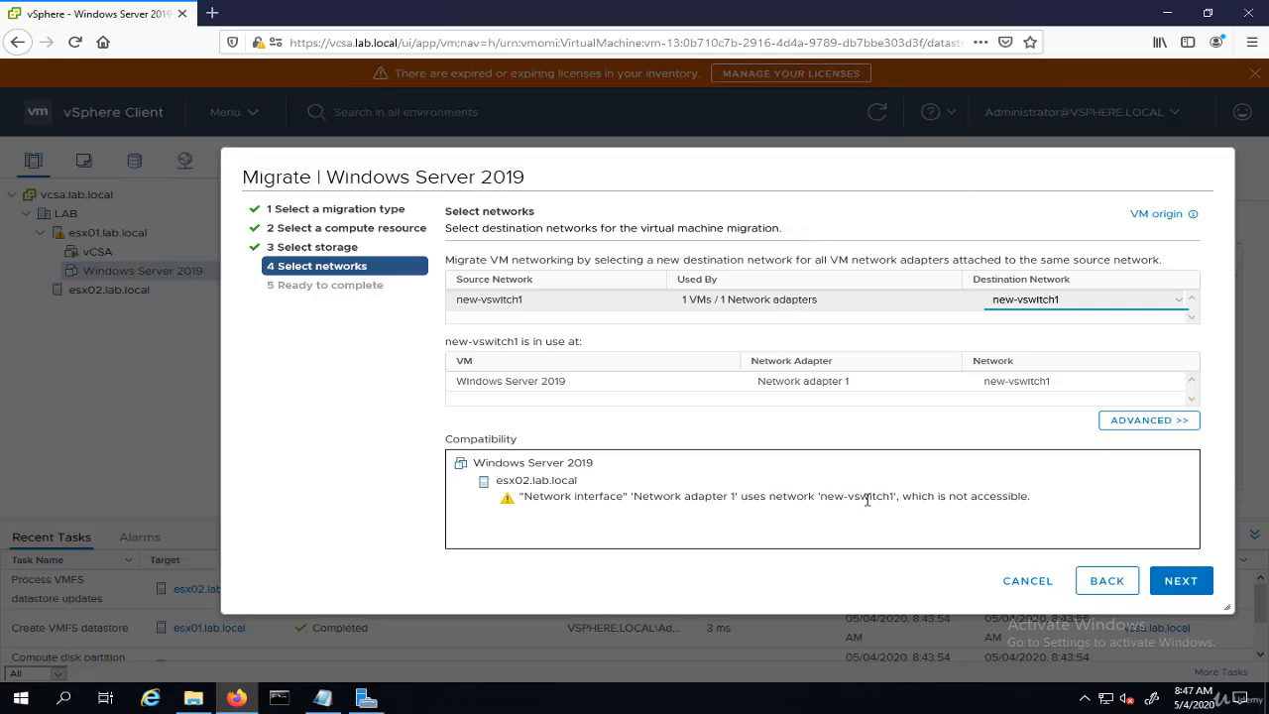
- Set the destination network to VMkernel01 and finish the migration
click(1062, 301)
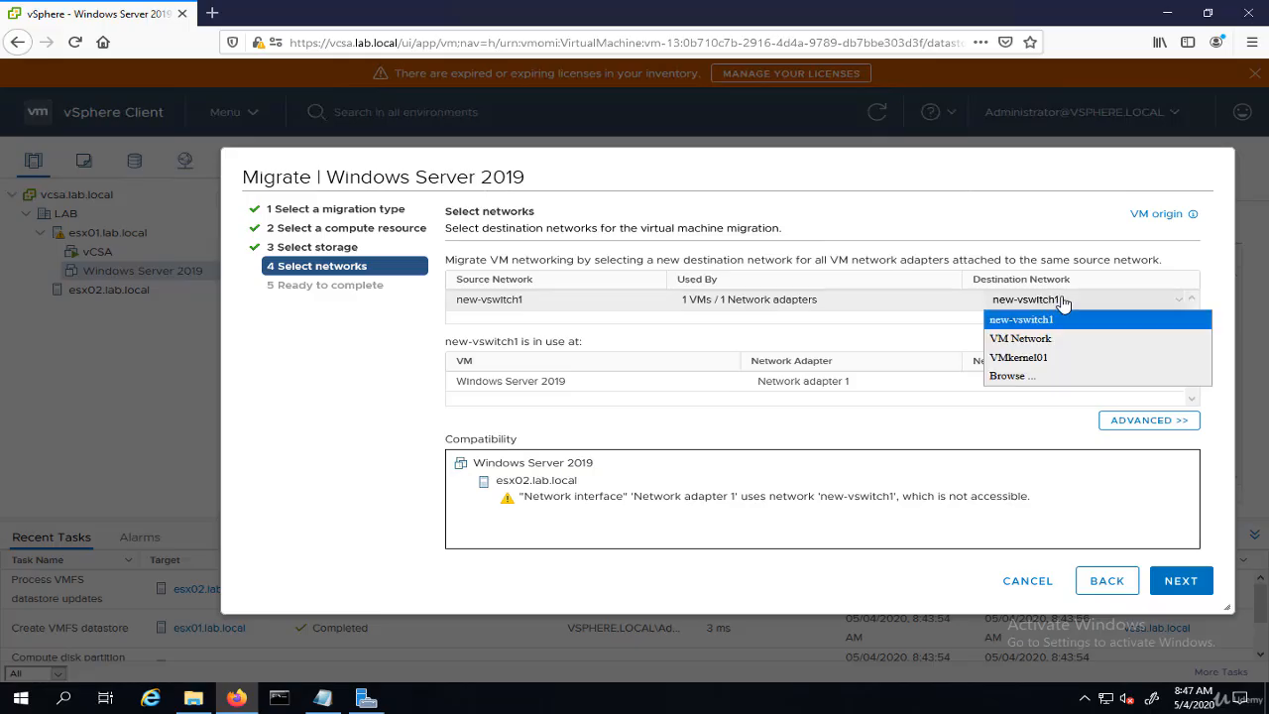
click(1053, 365)
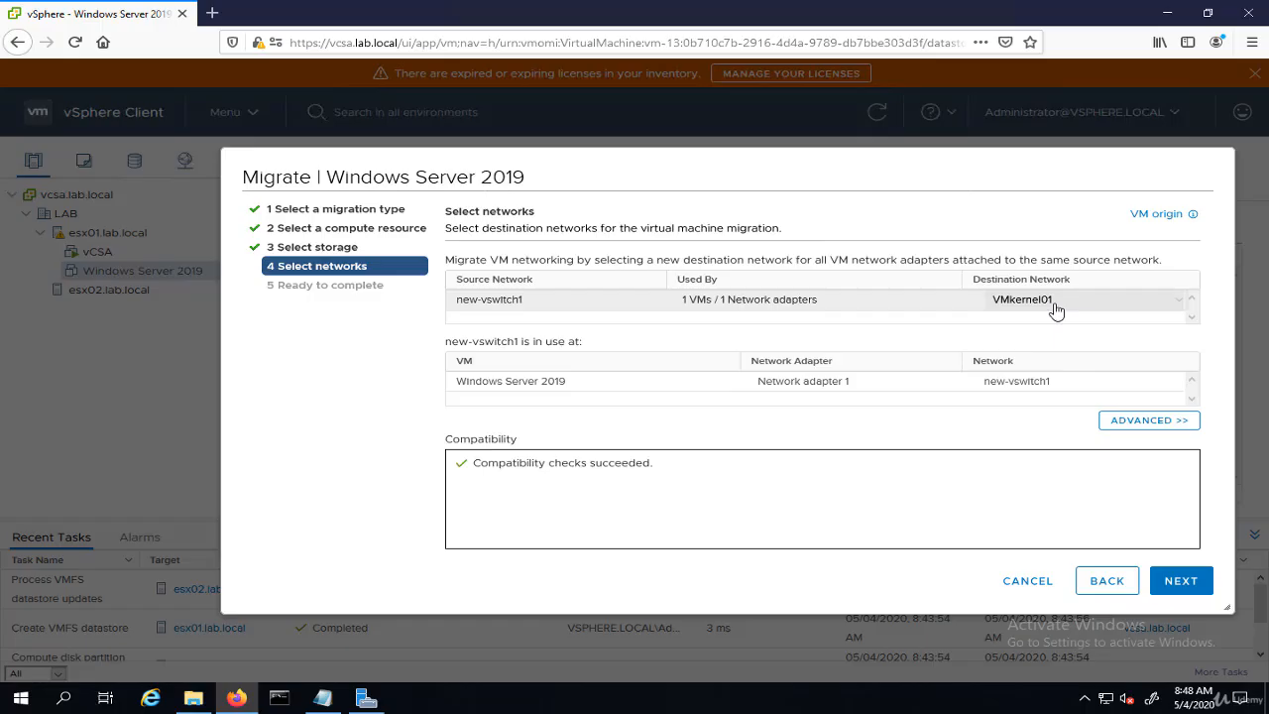
click(1195, 585)
click(1180, 581)
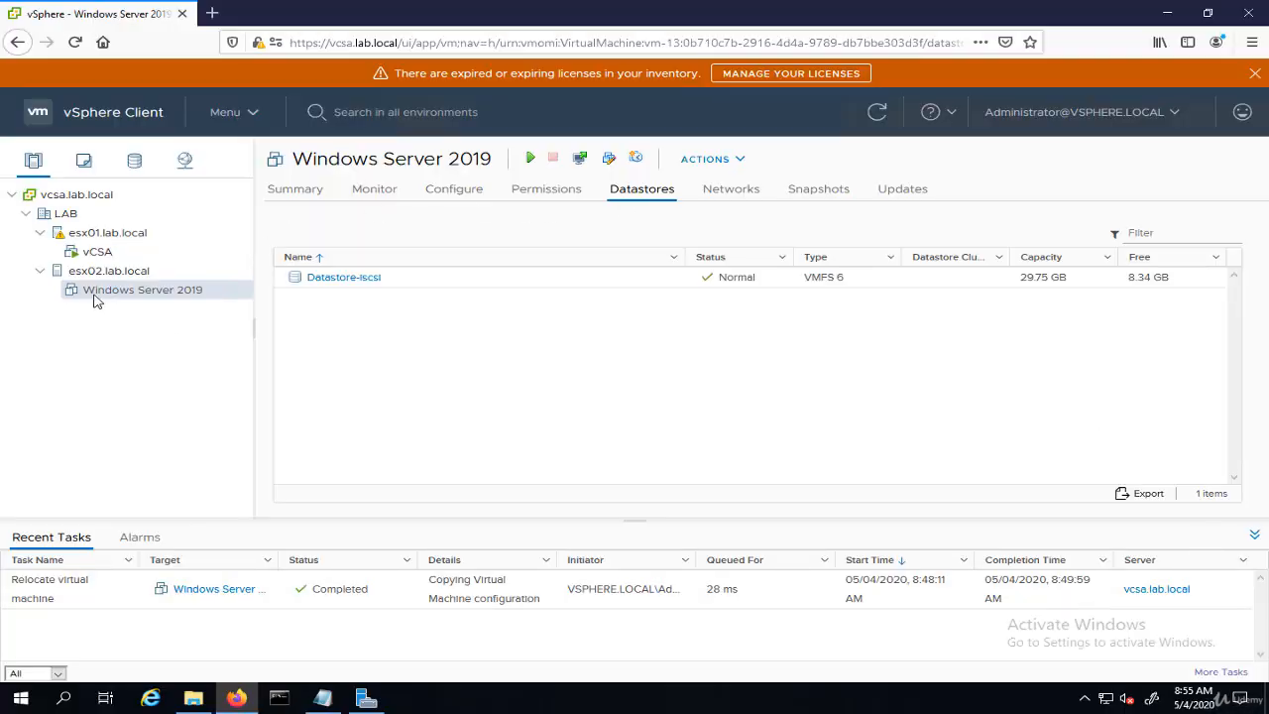
- Power on the Windows Server 2019 virtual machine
right_click(174, 296)
mouse_move(327, 160)
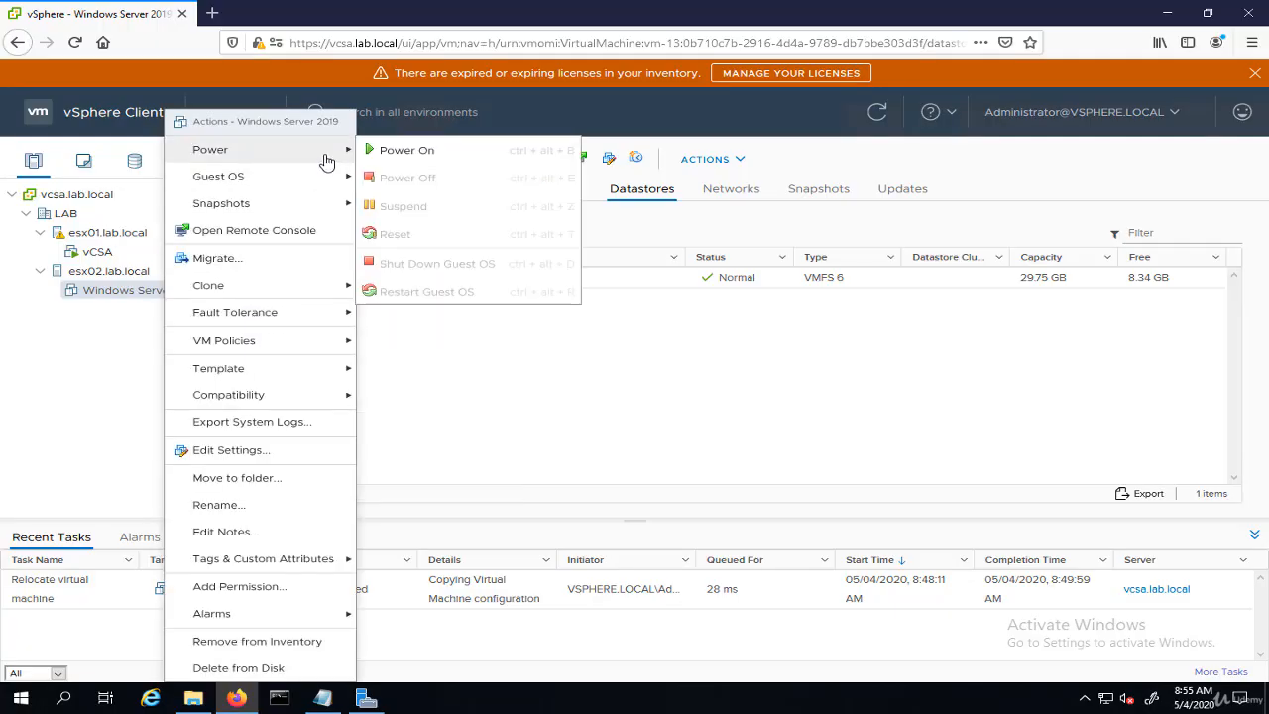
click(378, 152)
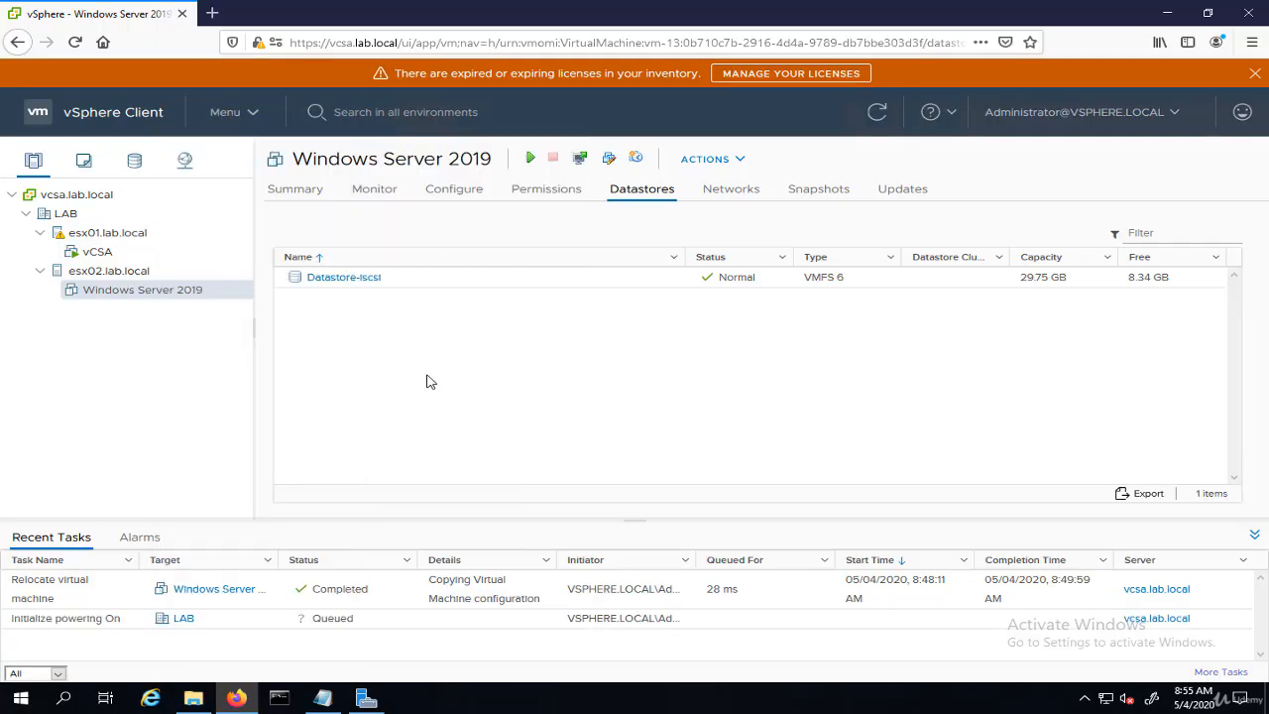
- Switch to Server Manager and check the iSCSI virtual disk and target status
click(369, 700)
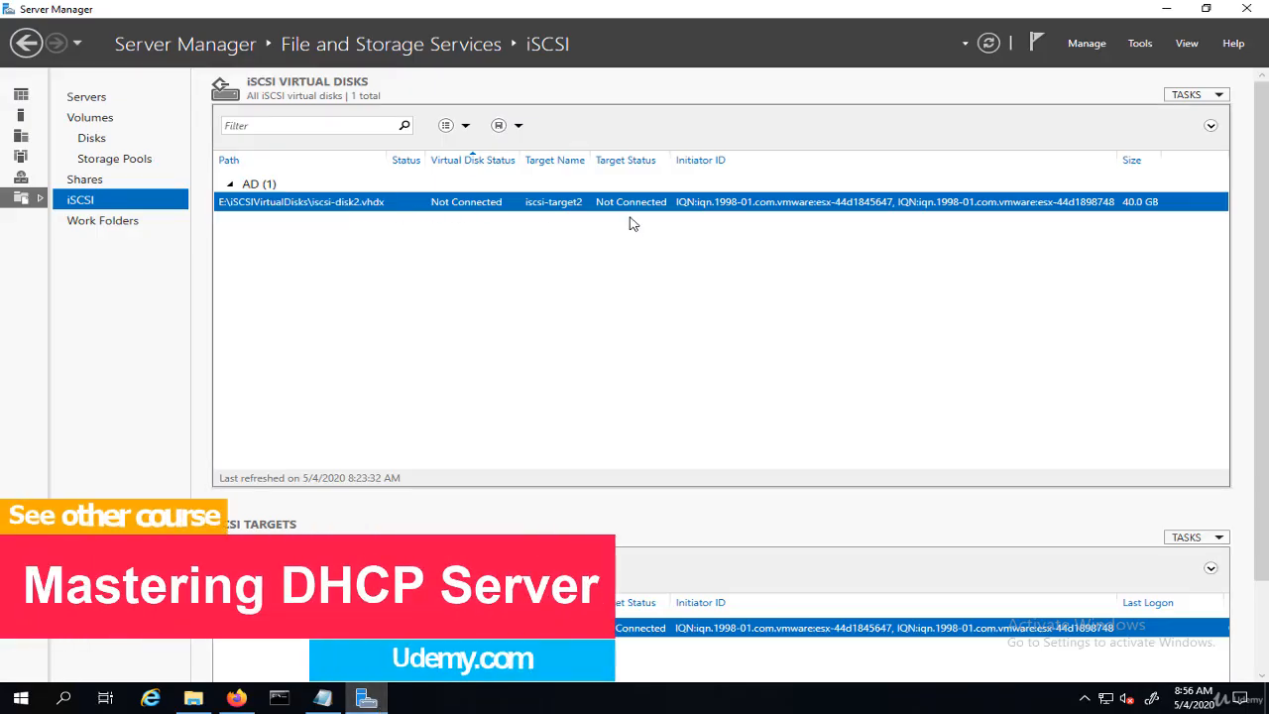
click(1170, 12)
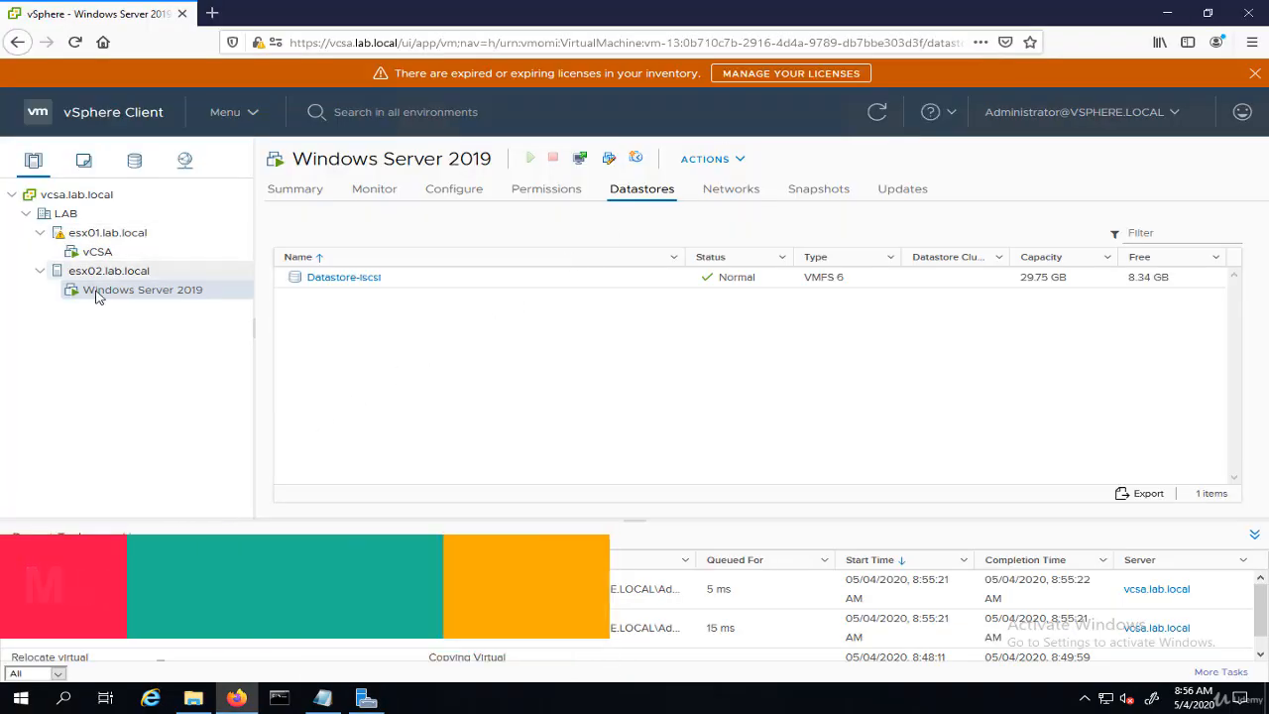
click(369, 697)
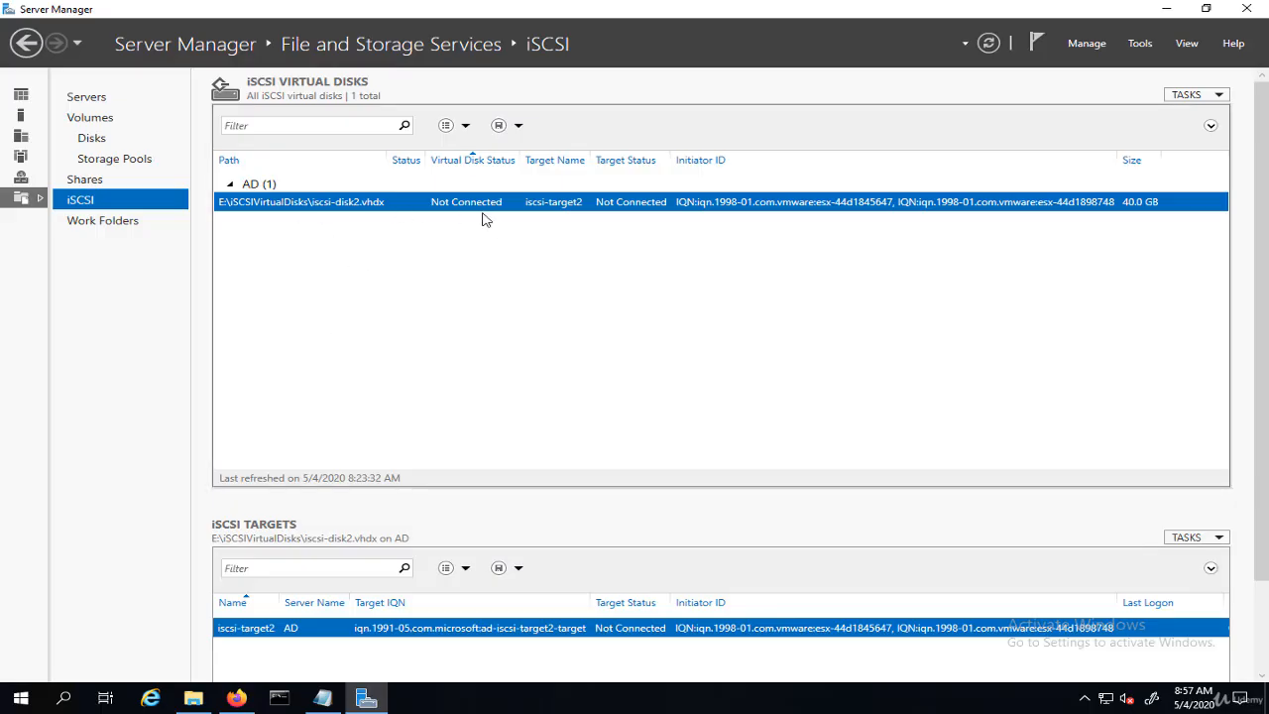
click(1166, 9)
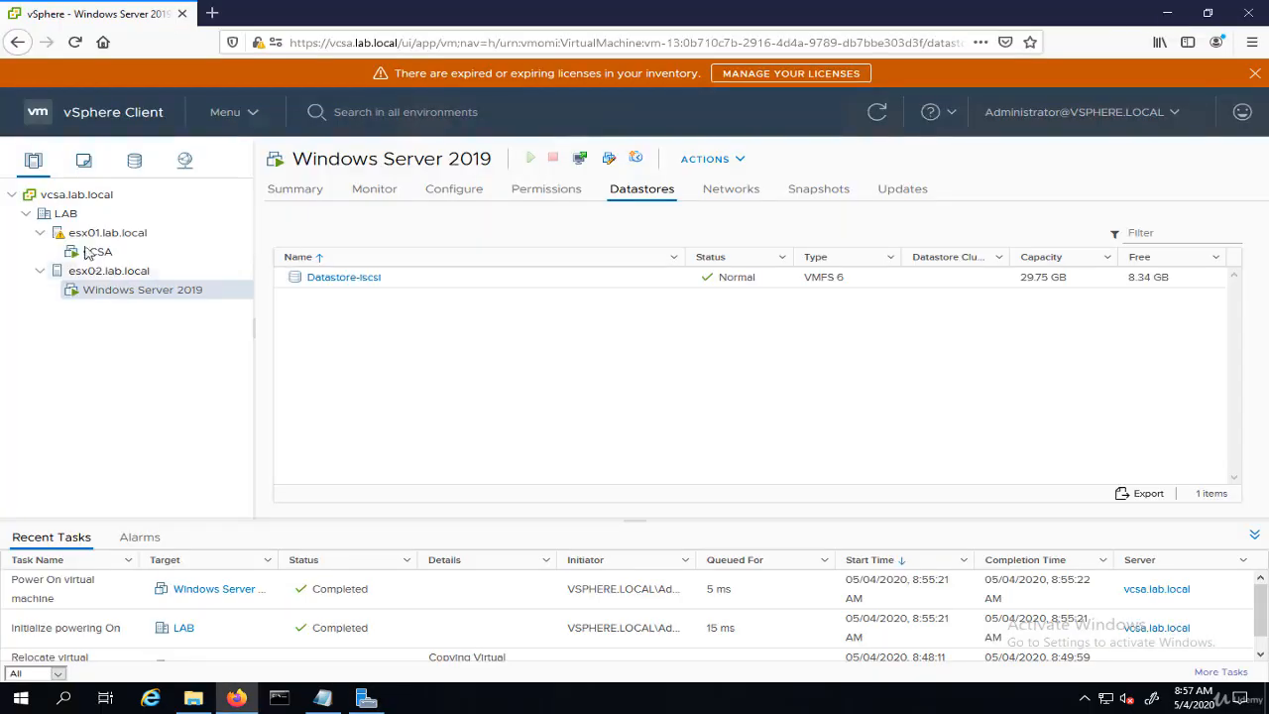